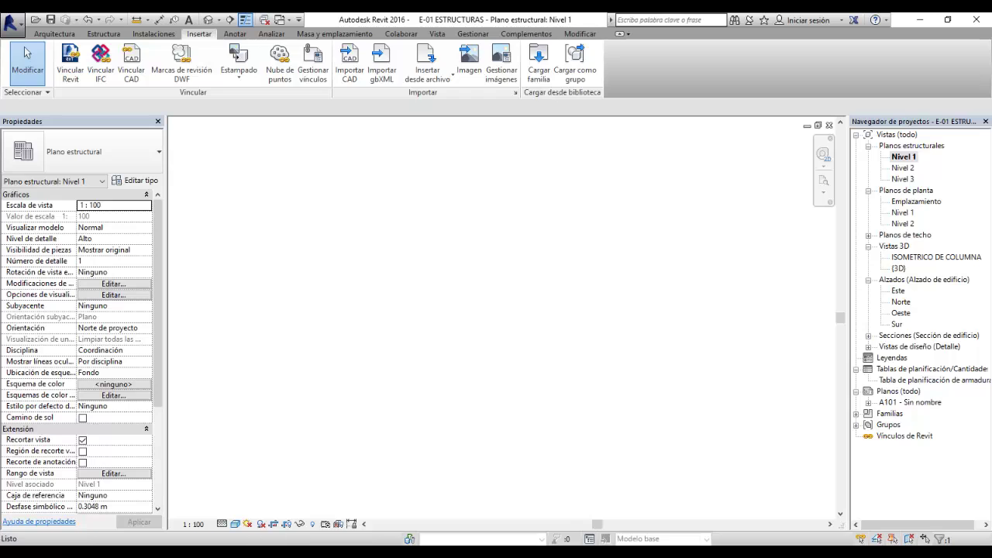
Review the project units with the structural discipline selected (UN)
{"action": "key", "text": "u"}
{"action": "key", "text": "n"}
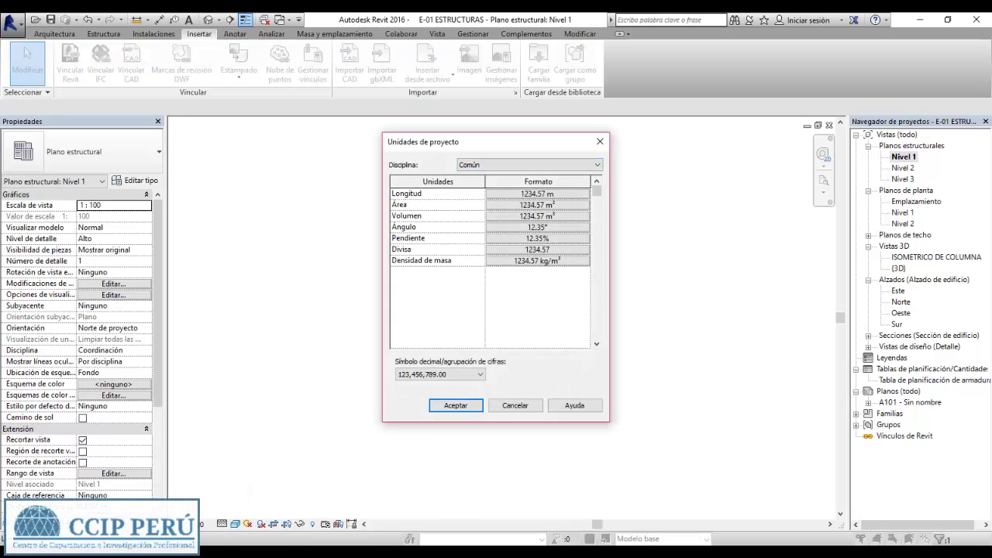
{"action": "key", "text": "alt+Down"}
{"action": "key", "text": "Down"}
{"action": "key", "text": "Return"}
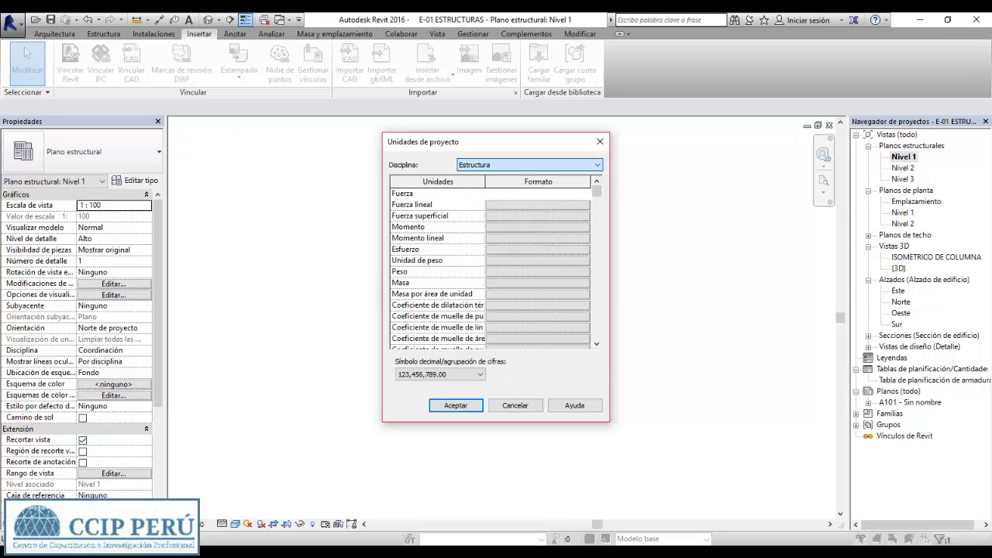
{"action": "scroll", "coordinate": [496, 270], "scroll_direction": "down", "scroll_amount": 4}
{"action": "scroll", "coordinate": [496, 270], "scroll_direction": "down", "scroll_amount": 2}
{"action": "scroll", "coordinate": [496, 269], "scroll_direction": "down", "scroll_amount": 3}
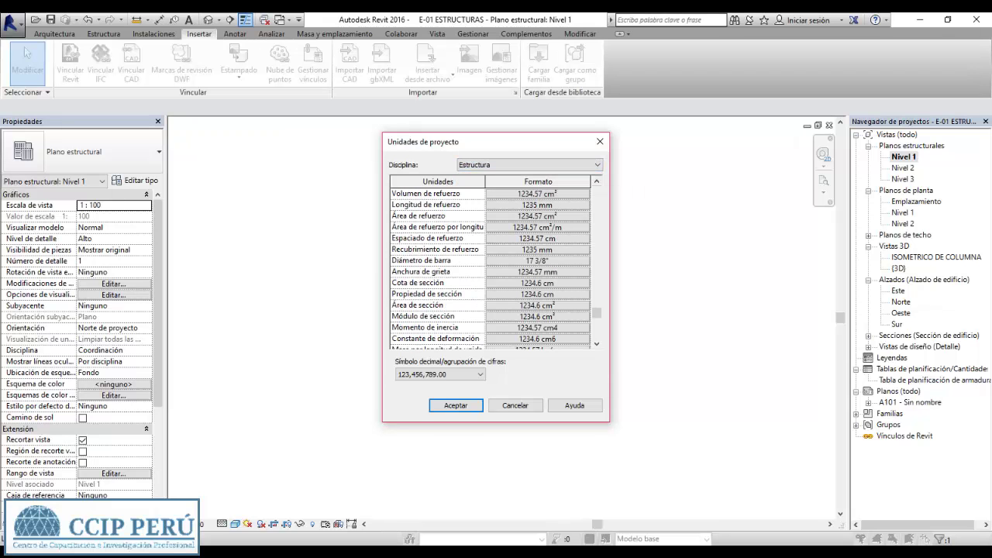
{"action": "scroll", "coordinate": [496, 270], "scroll_direction": "up", "scroll_amount": 5}
{"action": "scroll", "coordinate": [490, 263], "scroll_direction": "up", "scroll_amount": 1}
{"action": "scroll", "coordinate": [490, 264], "scroll_direction": "down", "scroll_amount": 6}
{"action": "key", "text": "Return"}
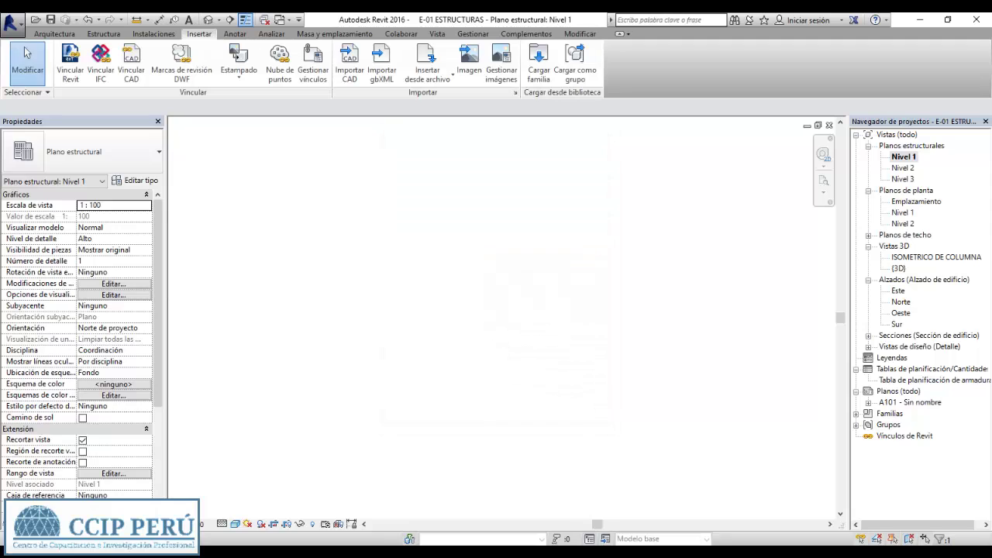
Draw the first vertical grid line, extend its top end and label its bubble 1
{"action": "key", "text": "g"}
{"action": "key", "text": "r"}
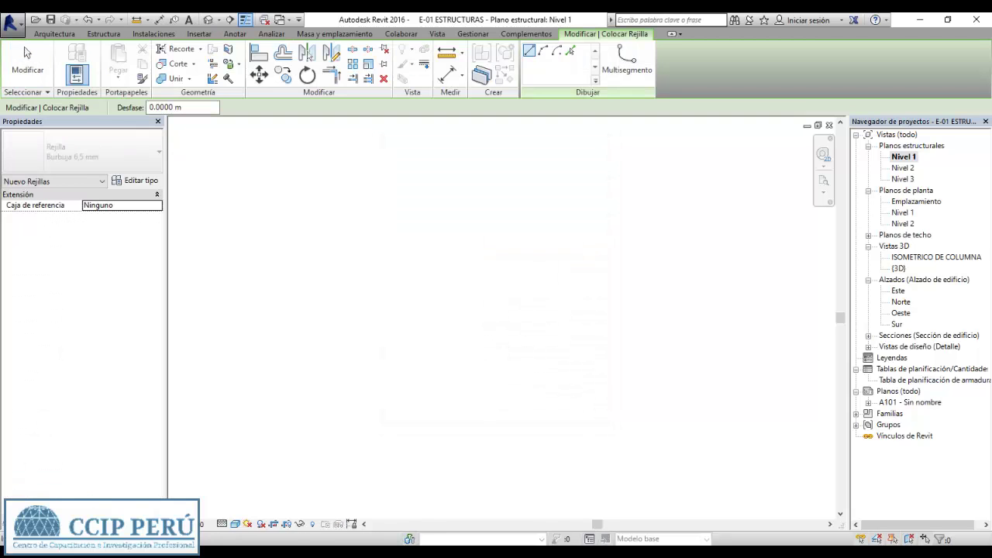
{"action": "left_click", "coordinate": [400, 228]}
{"action": "left_click", "coordinate": [399, 430]}
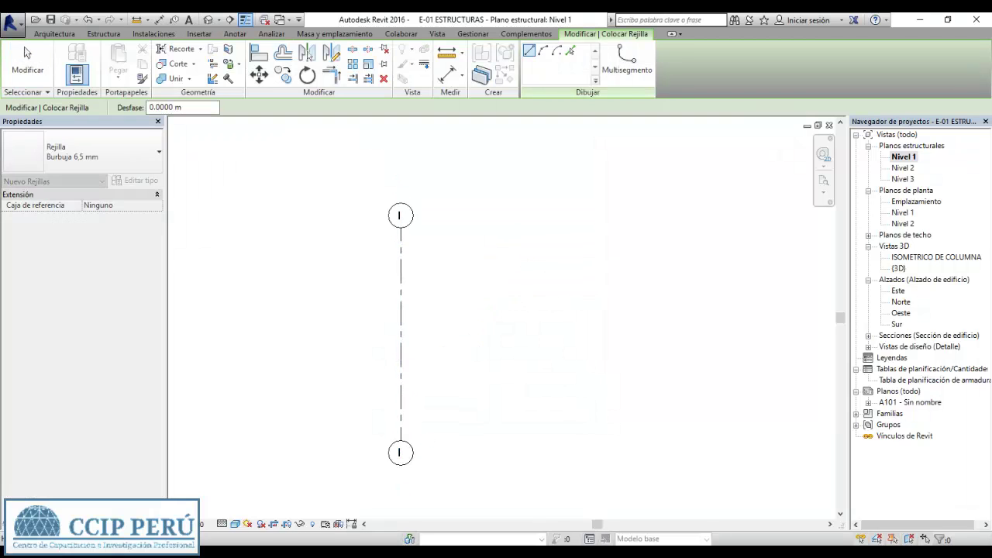
{"action": "key", "text": "Escape"}
{"action": "key", "text": "Escape"}
{"action": "left_click", "coordinate": [400, 326]}
{"action": "left_click_drag", "start_coordinate": [400, 228], "coordinate": [400, 178]}
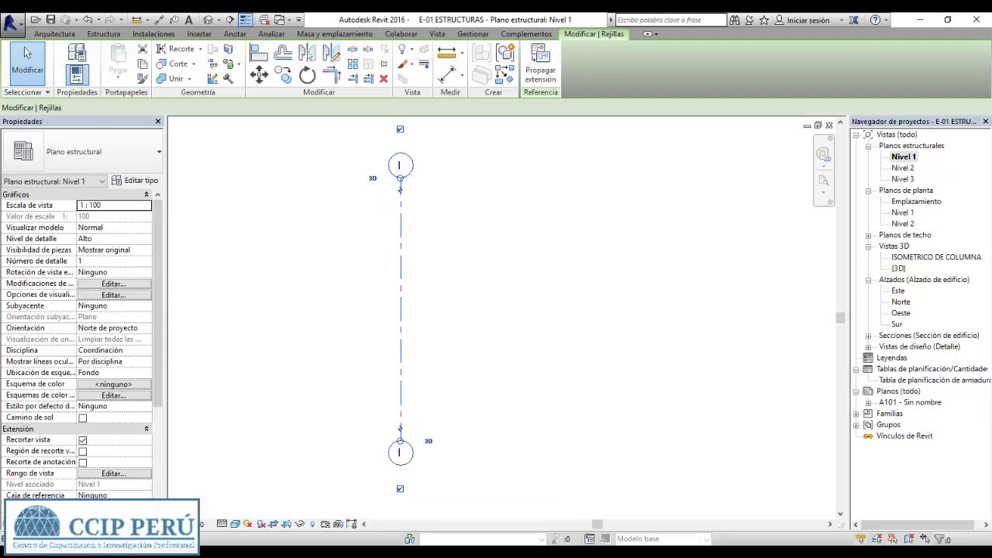
{"action": "double_click", "coordinate": [400, 165]}
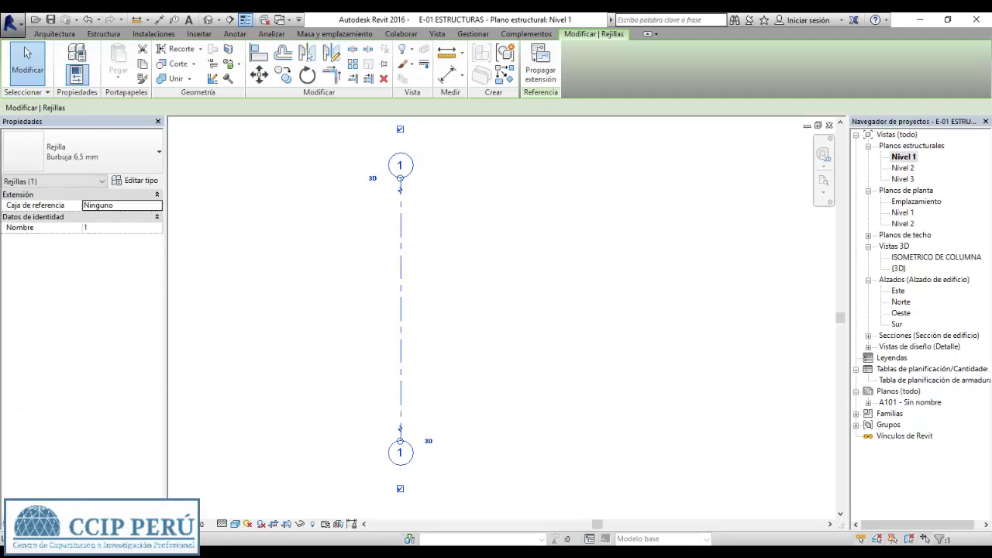
Copy the grid 4 m to the right to create grid 2
{"action": "key", "text": "c"}
{"action": "key", "text": "o"}
{"action": "left_click", "coordinate": [422, 276]}
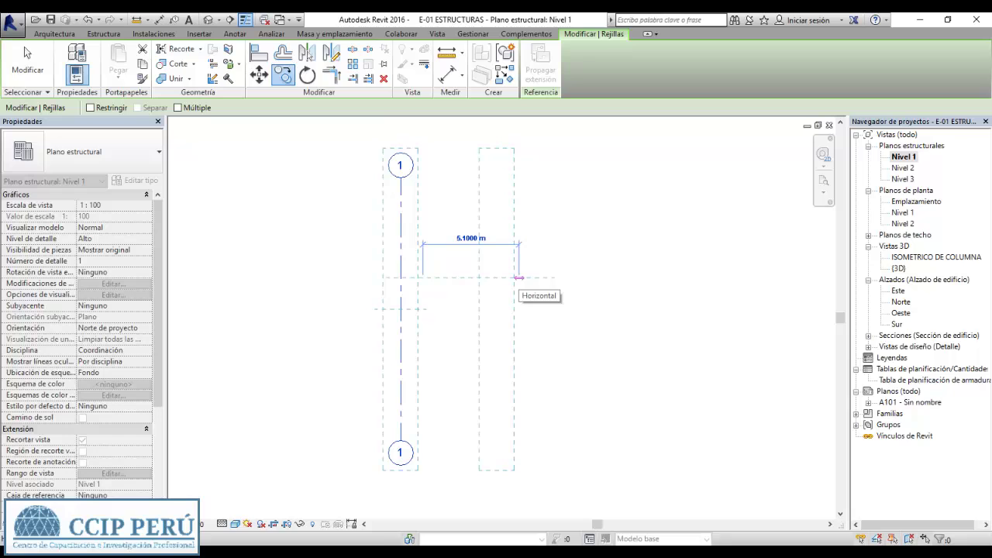
{"action": "type", "text": "4"}
{"action": "key", "text": "Return"}
{"action": "key", "text": "c"}
{"action": "key", "text": "o"}
{"action": "left_click", "coordinate": [519, 251]}
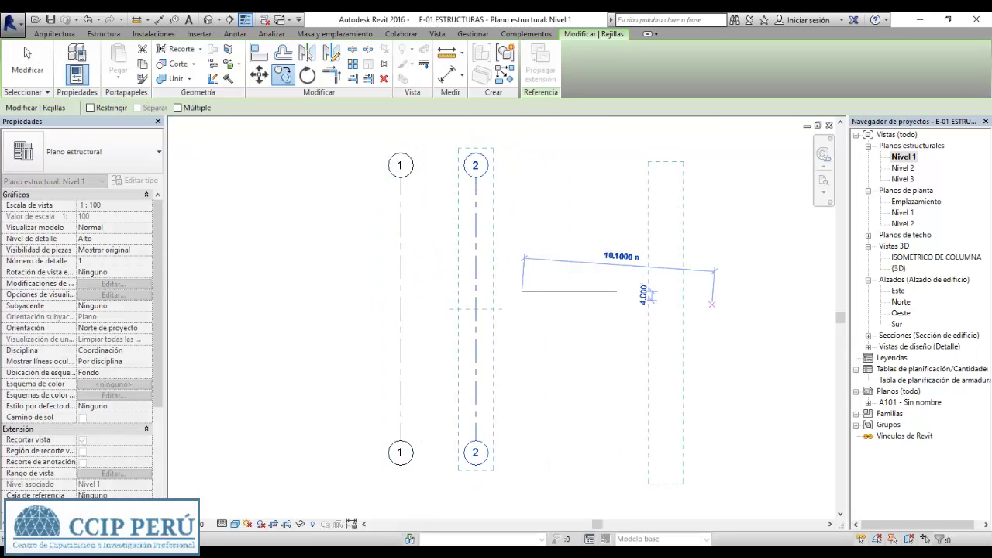
{"action": "scroll", "coordinate": [620, 302], "scroll_direction": "down", "scroll_amount": 1}
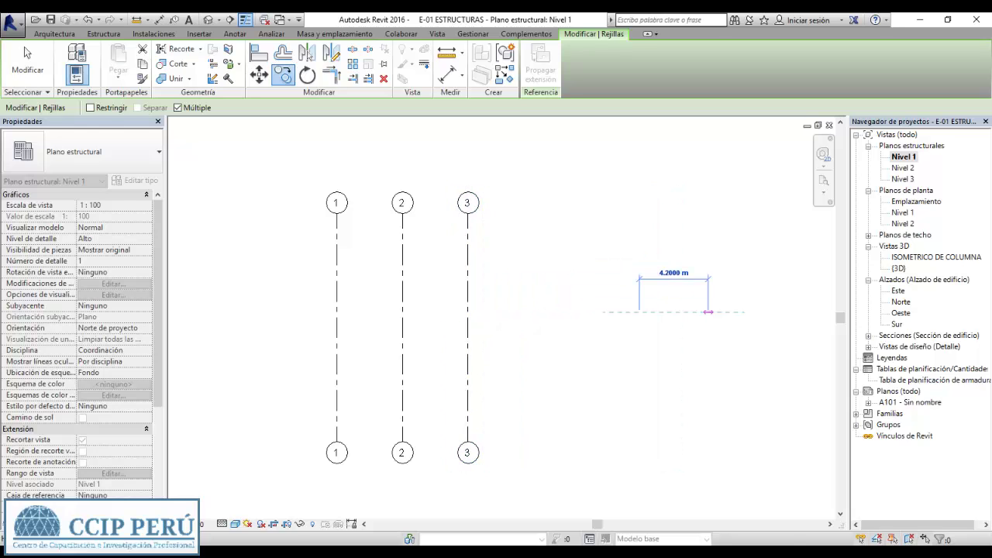
{"action": "key", "text": "Escape"}
Copy grid 3 at 4 m spacing to complete grids 4 and 5
{"action": "left_click", "coordinate": [467, 327]}
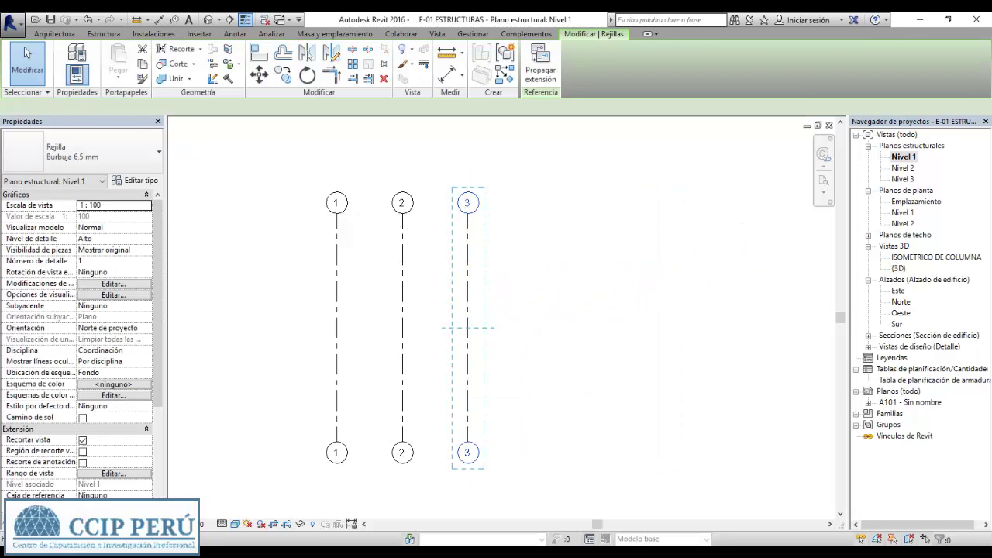
{"action": "key", "text": "c"}
{"action": "key", "text": "o"}
{"action": "left_click", "coordinate": [482, 275]}
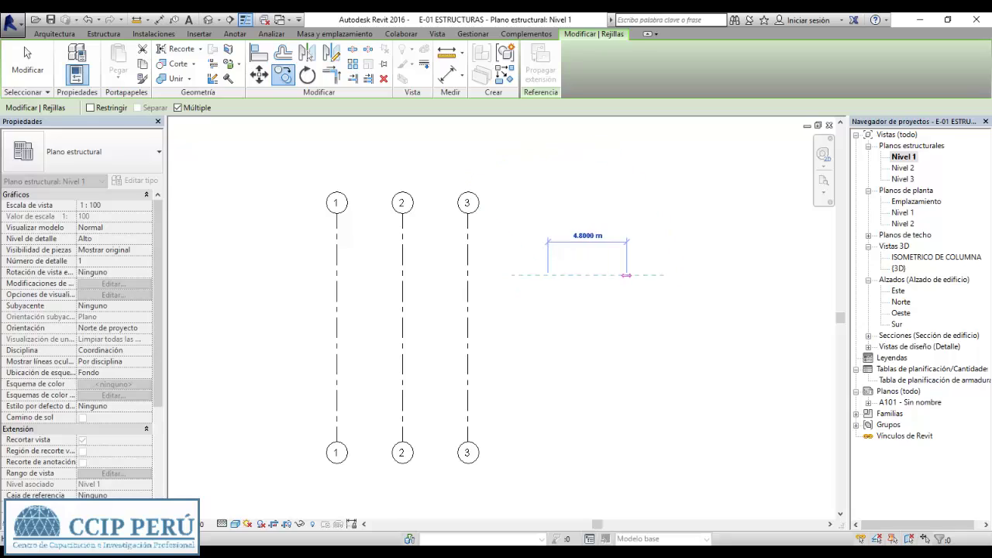
{"action": "key", "text": "Escape"}
{"action": "key", "text": "Escape"}
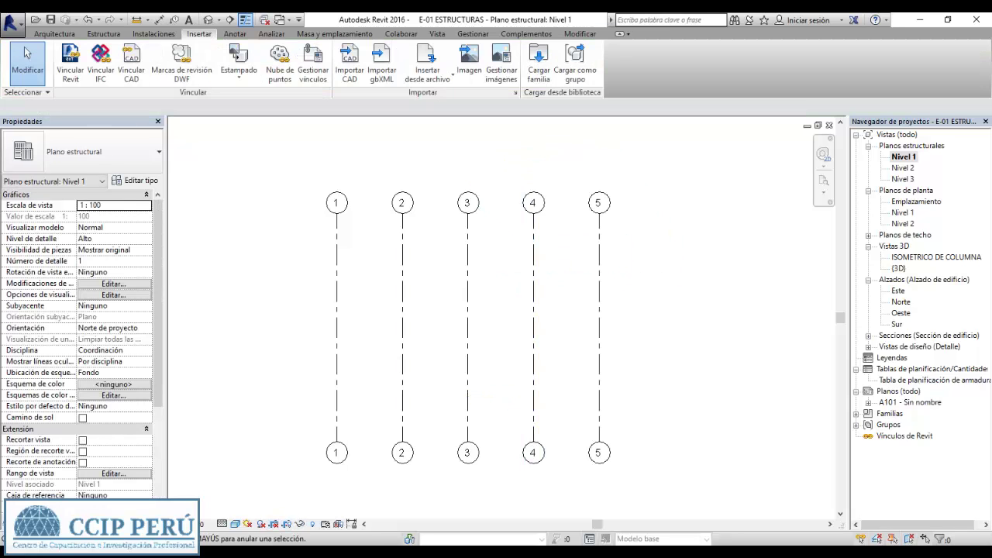
Draw a horizontal grid below the plan and rename it A
{"action": "key", "text": "g"}
{"action": "key", "text": "r"}
{"action": "left_click", "coordinate": [279, 233]}
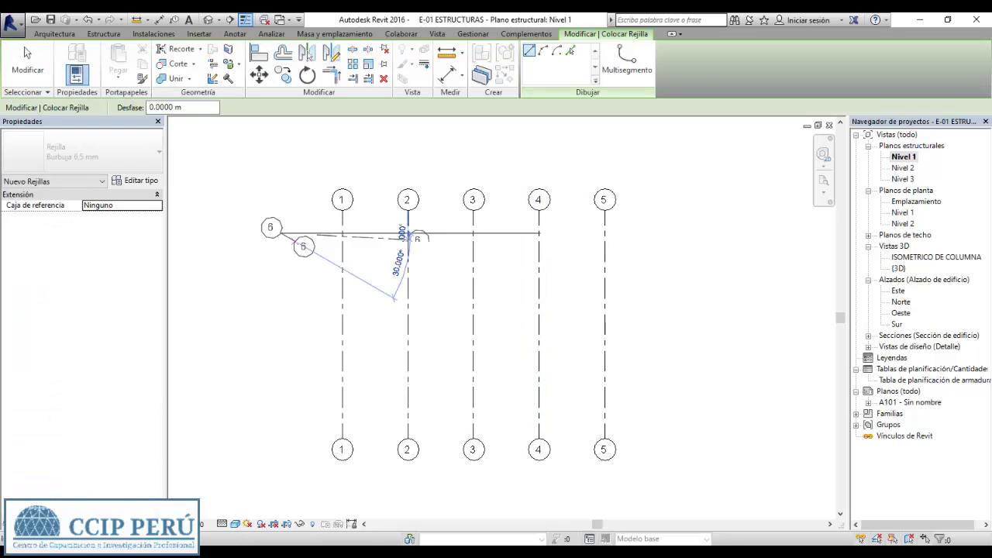
{"action": "left_click", "coordinate": [647, 232]}
{"action": "key", "text": "Escape"}
{"action": "key", "text": "Escape"}
{"action": "left_click", "coordinate": [411, 232]}
{"action": "scroll", "coordinate": [411, 329], "scroll_direction": "down", "scroll_amount": 2}
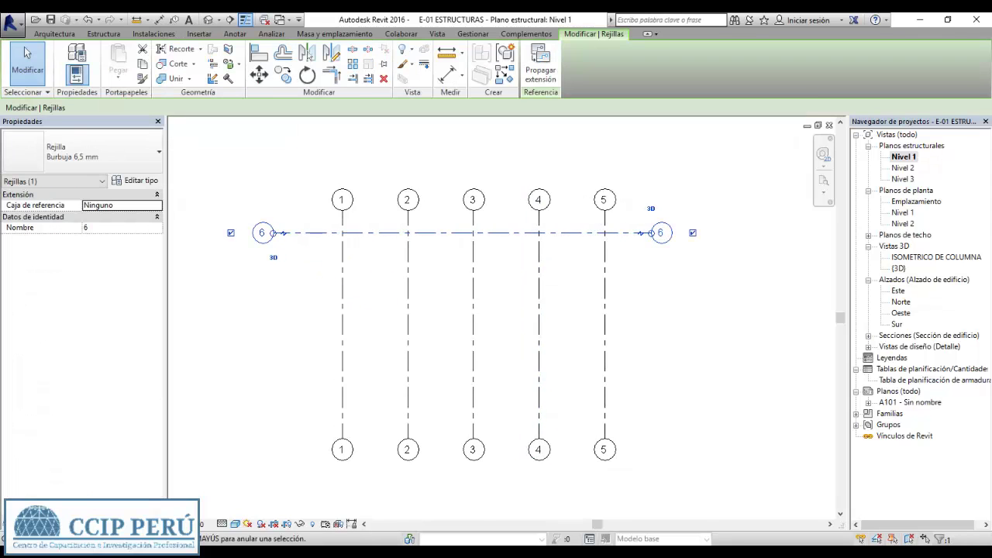
{"action": "left_click_drag", "start_coordinate": [320, 266], "coordinate": [319, 381]}
{"action": "scroll", "coordinate": [465, 372], "scroll_direction": "up", "scroll_amount": 2}
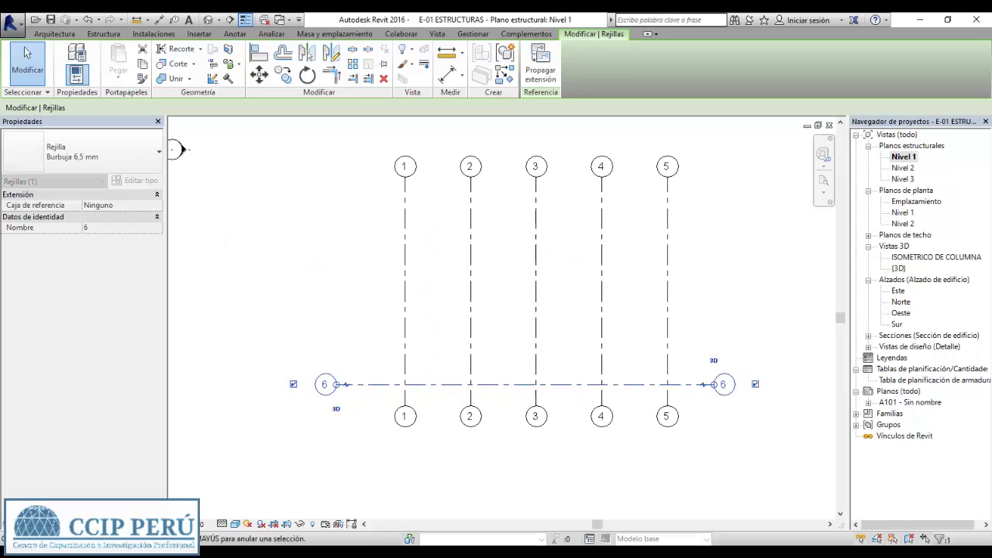
{"action": "left_click", "coordinate": [301, 383]}
{"action": "type", "text": "A"}
{"action": "key", "text": "Return"}
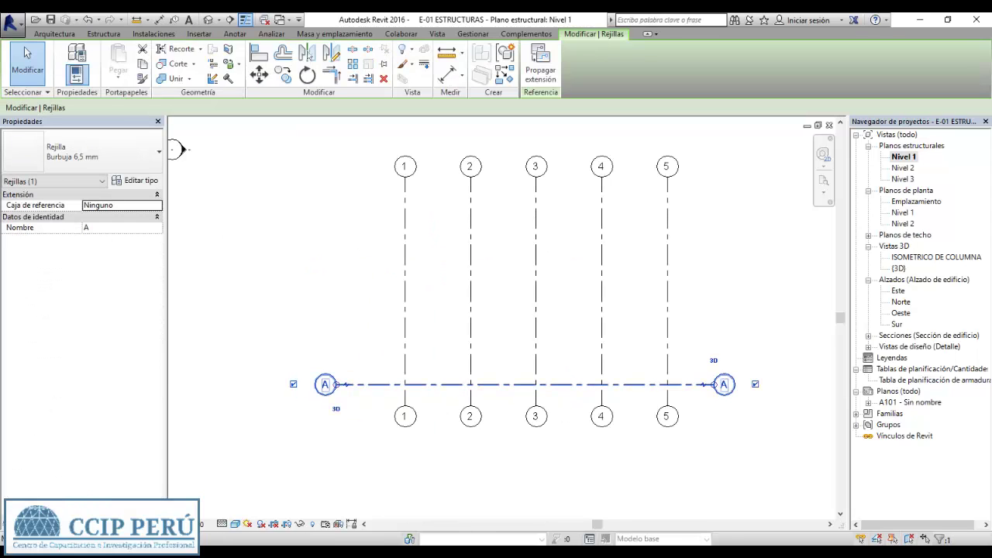
Copy grid A upward at 4 m intervals to create grids B, C and D
{"action": "key", "text": "c"}
{"action": "key", "text": "o"}
{"action": "left_click", "coordinate": [341, 384]}
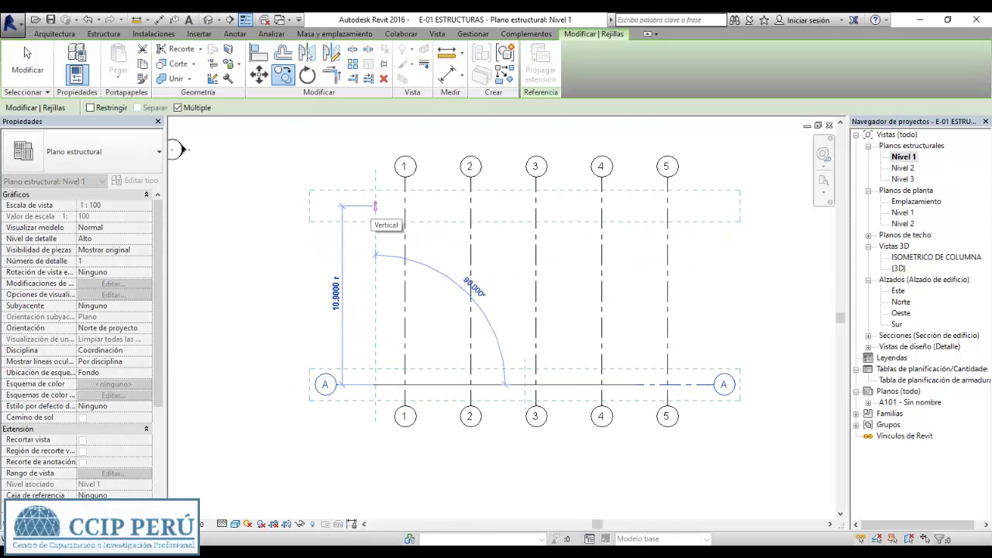
{"action": "key", "text": "Return"}
{"action": "type", "text": "4"}
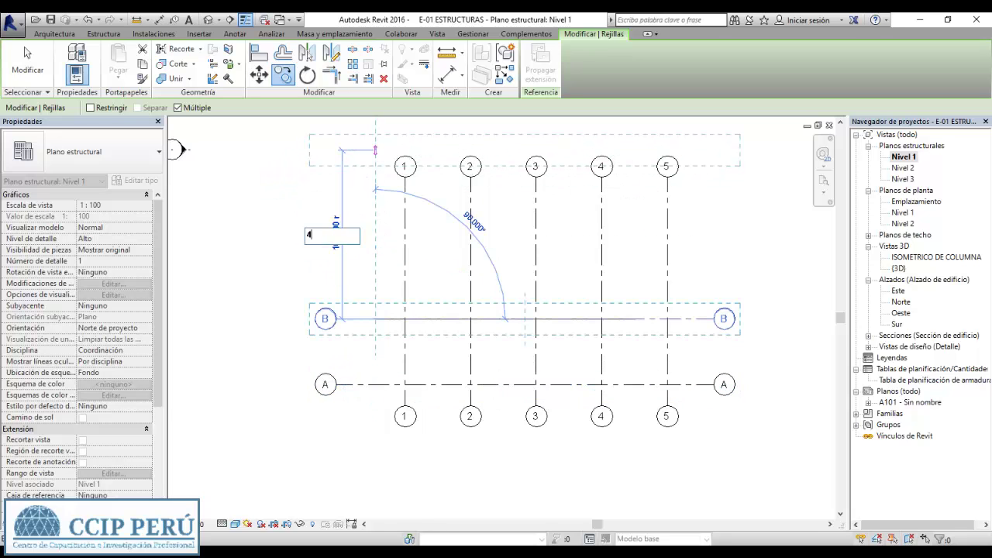
{"action": "key", "text": "Return"}
{"action": "type", "text": "4"}
{"action": "key", "text": "Return"}
{"action": "key", "text": "Escape"}
{"action": "key", "text": "Escape"}
Extend the numbered grids' top ends and move grids A–D up within them
{"action": "key", "text": "z"}
{"action": "key", "text": "f"}
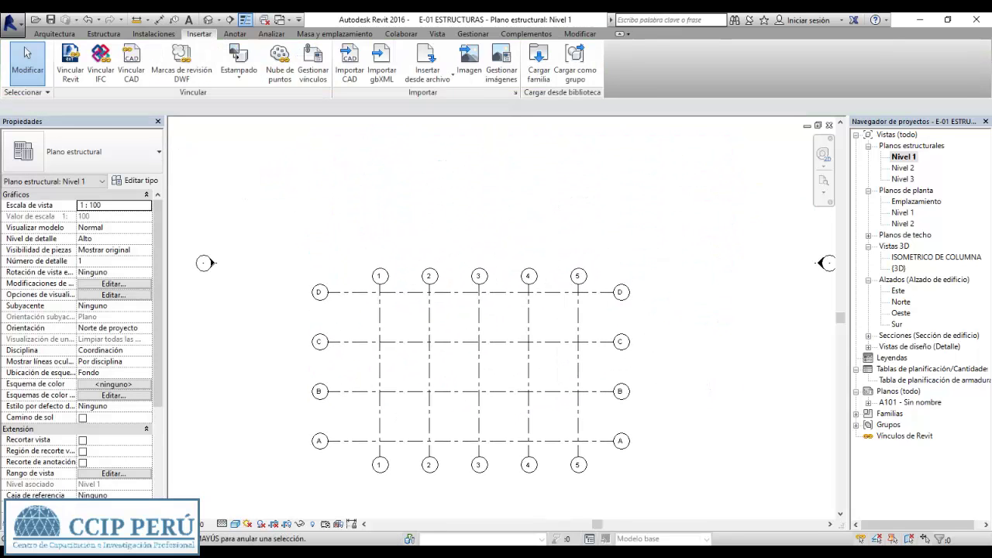
{"action": "left_click", "coordinate": [380, 349]}
{"action": "key", "text": "Escape"}
{"action": "left_click", "coordinate": [380, 348]}
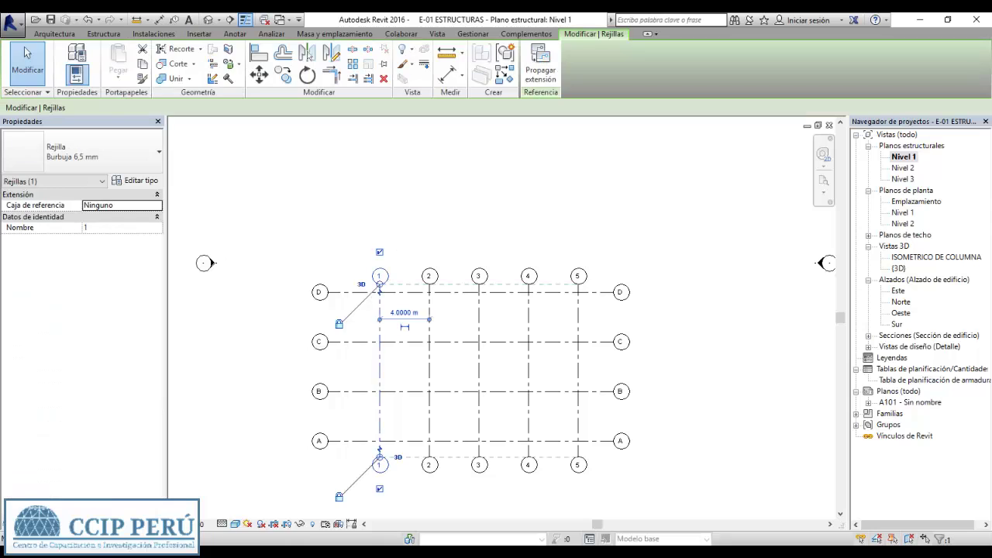
{"action": "left_click_drag", "start_coordinate": [380, 284], "coordinate": [380, 209]}
{"action": "key", "text": "Escape"}
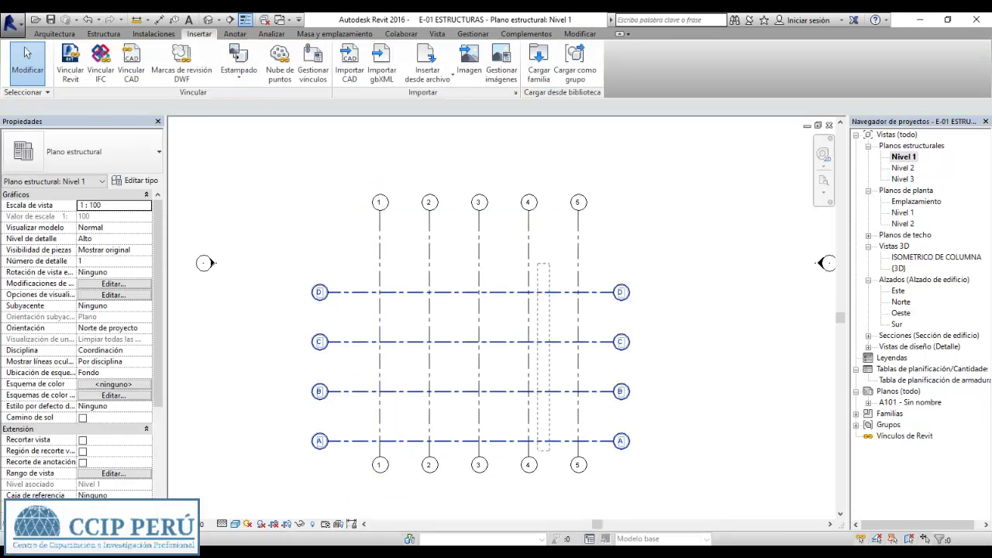
{"action": "left_click_drag", "start_coordinate": [300, 462], "coordinate": [631, 281]}
{"action": "left_click_drag", "start_coordinate": [465, 292], "coordinate": [465, 258]}
{"action": "key", "text": "Escape"}
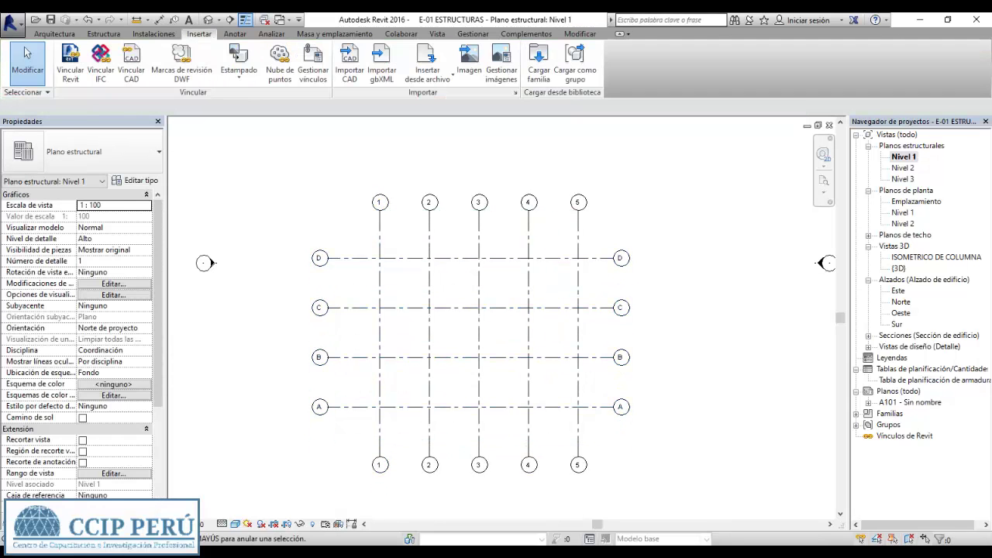
Add aligned dimension strings across grids 1–5 and beside grids A–D
{"action": "key", "text": "d"}
{"action": "key", "text": "i"}
{"action": "middle_click_drag", "start_coordinate": [496, 310], "coordinate": [472, 303]}
{"action": "left_click", "coordinate": [504, 237]}
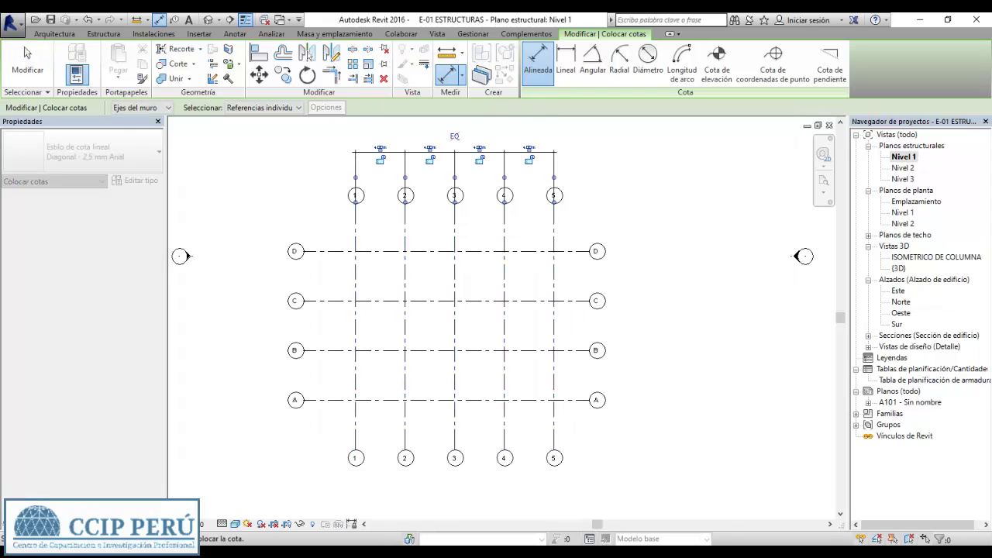
{"action": "left_click", "coordinate": [434, 147]}
{"action": "left_click", "coordinate": [570, 251]}
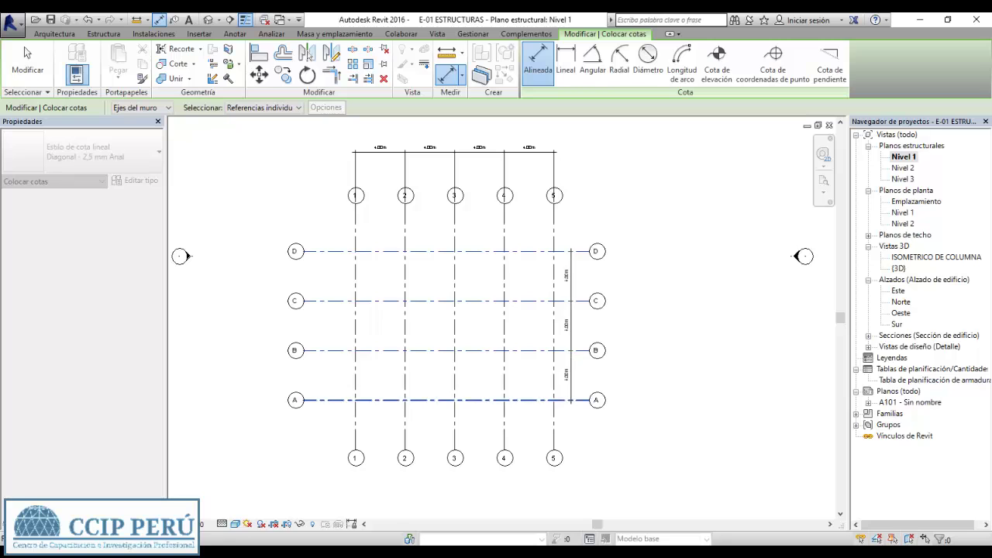
{"action": "left_click", "coordinate": [575, 382]}
{"action": "key", "text": "Escape"}
{"action": "key", "text": "Escape"}
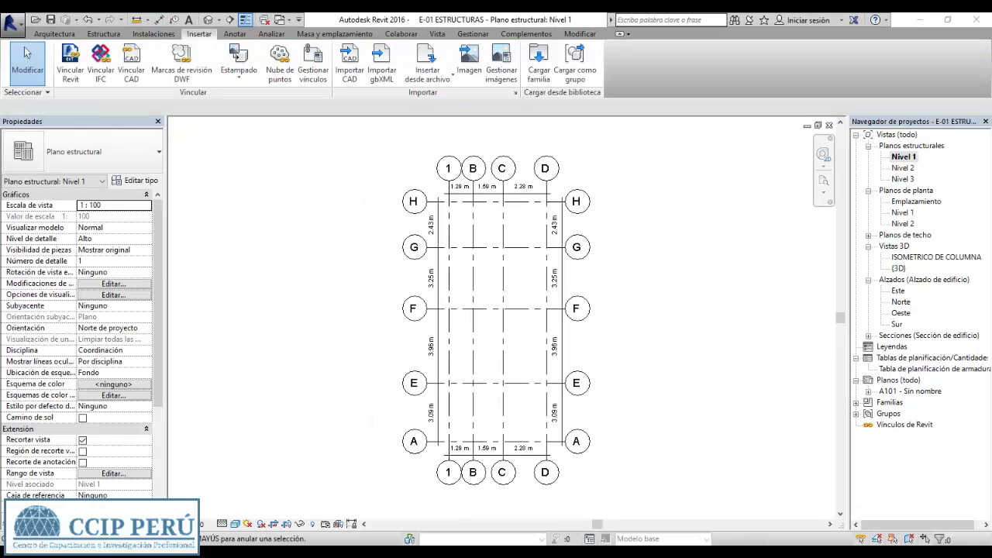
Pan across the dimensioned grid plan and switch to the Estructura ribbon tab
{"action": "middle_click_drag", "start_coordinate": [496, 310], "coordinate": [490, 302]}
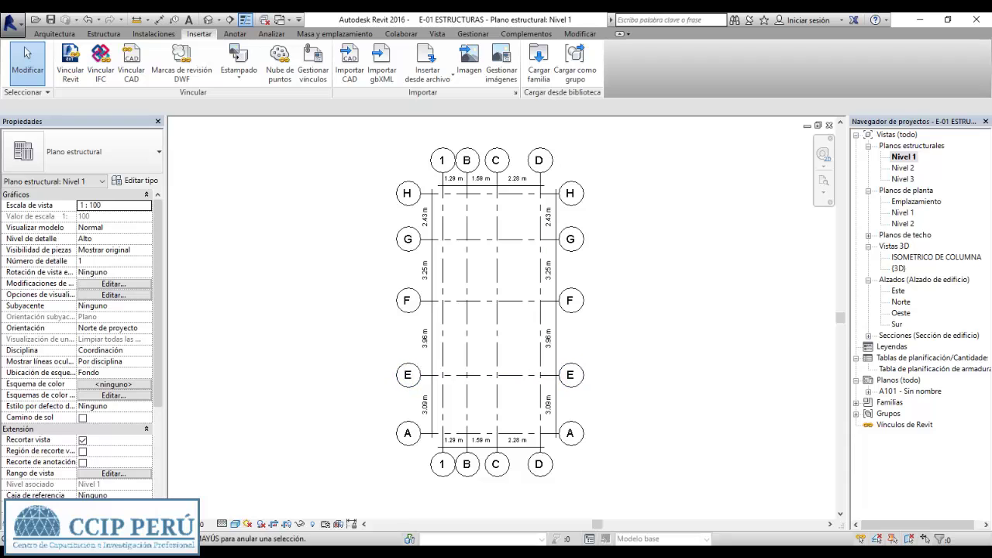
{"action": "scroll", "coordinate": [465, 154], "scroll_direction": "up", "scroll_amount": 2}
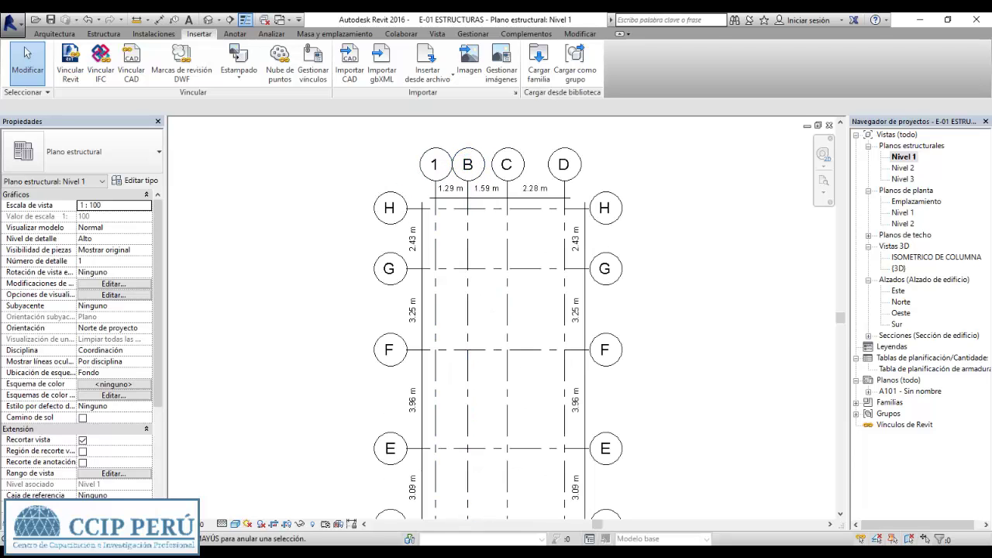
{"action": "mouse_move", "coordinate": [467, 164]}
{"action": "middle_mouse_down"}
{"action": "mouse_move", "coordinate": [463, 94]}
{"action": "mouse_move", "coordinate": [466, 136]}
{"action": "middle_mouse_up"}
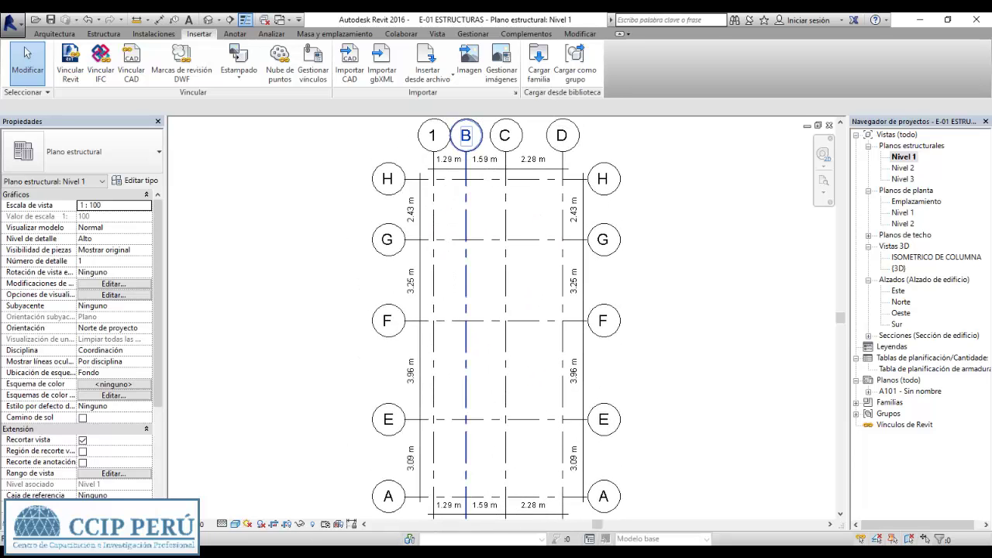
{"action": "scroll", "coordinate": [461, 224], "scroll_direction": "down", "scroll_amount": 1}
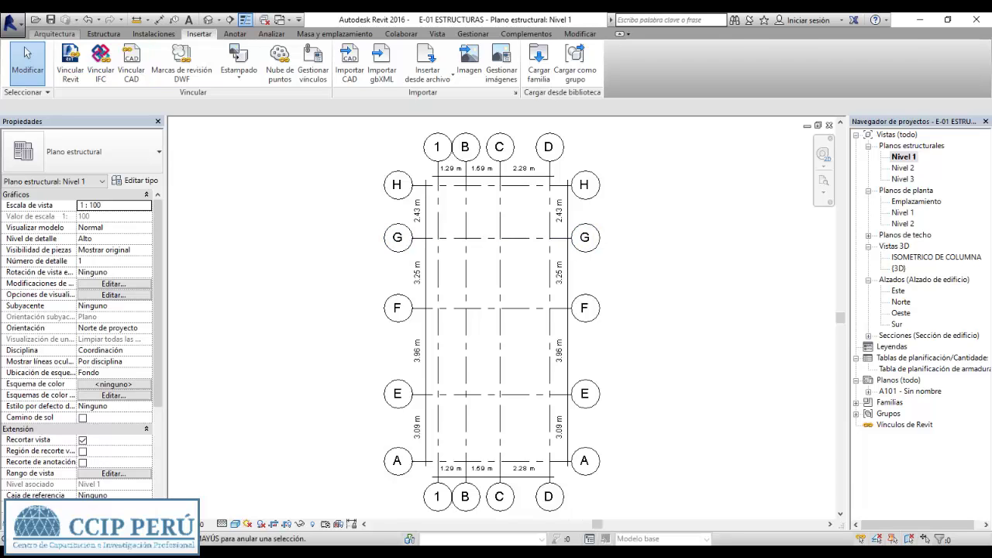
{"action": "left_click", "coordinate": [103, 34]}
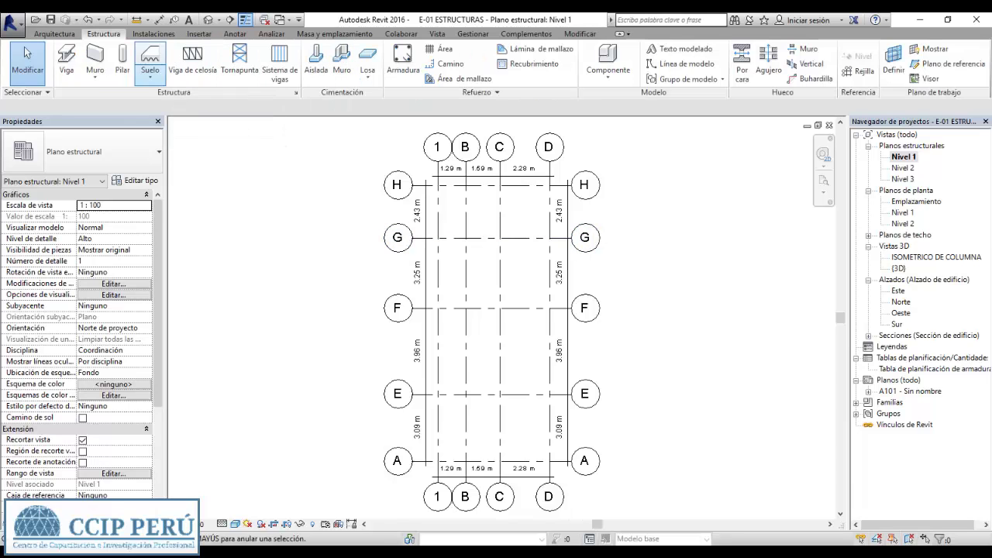
Place C1 .25X25 structural columns at the G/1 and G/B intersections
{"action": "left_click", "coordinate": [123, 60]}
{"action": "left_click", "coordinate": [82, 151]}
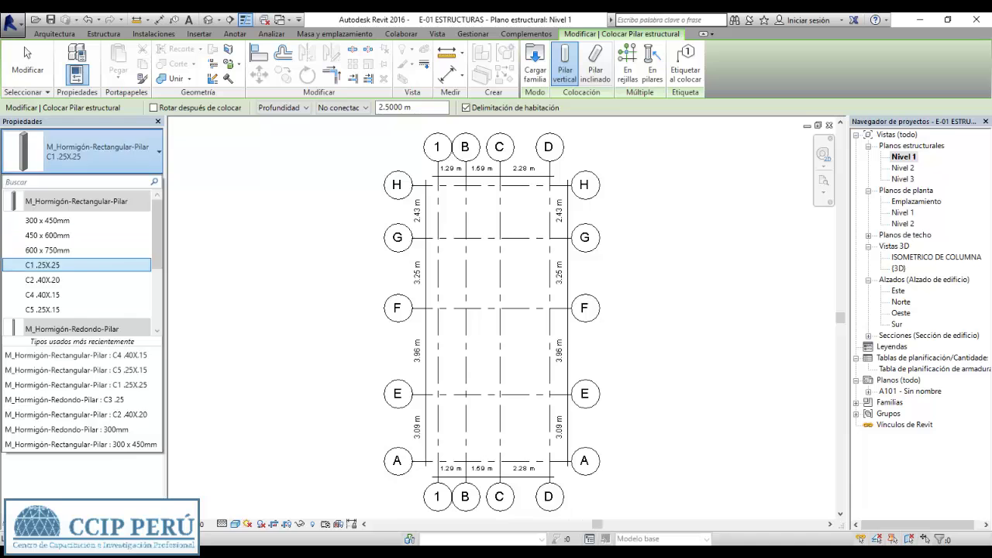
{"action": "left_click", "coordinate": [47, 261]}
{"action": "scroll", "coordinate": [437, 236], "scroll_direction": "up", "scroll_amount": 3}
{"action": "scroll", "coordinate": [438, 237], "scroll_direction": "up", "scroll_amount": 1}
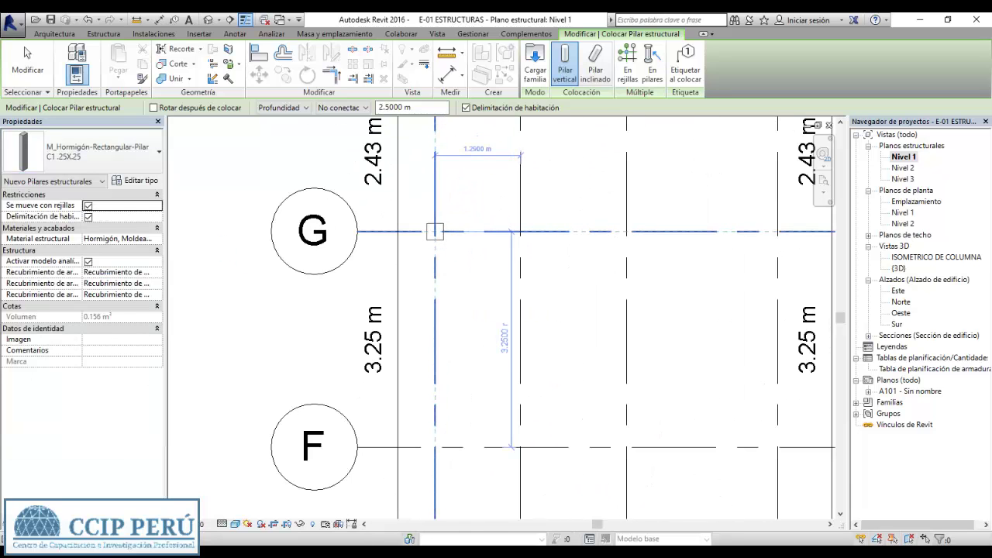
{"action": "left_click", "coordinate": [435, 231]}
{"action": "middle_click_drag", "start_coordinate": [473, 165], "coordinate": [409, 274]}
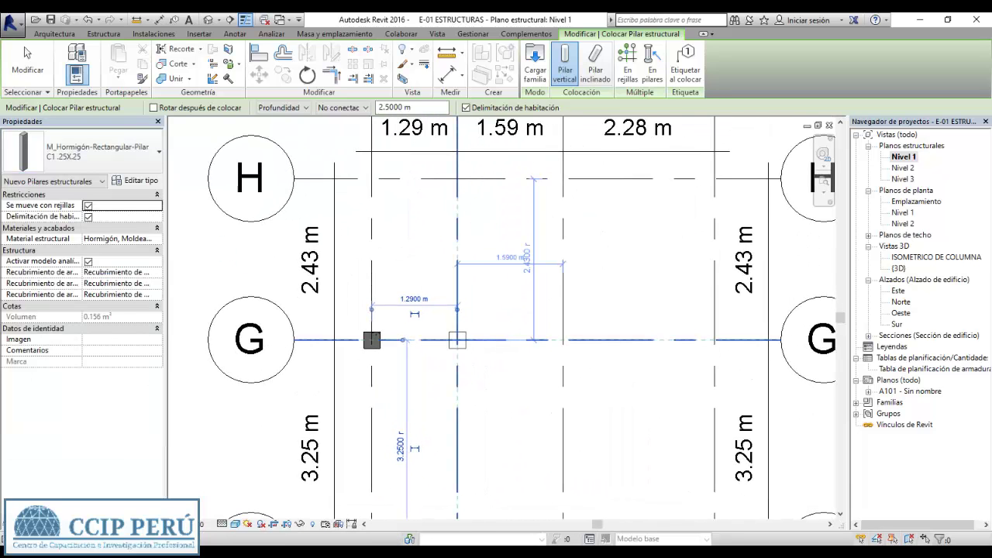
{"action": "left_click", "coordinate": [457, 340]}
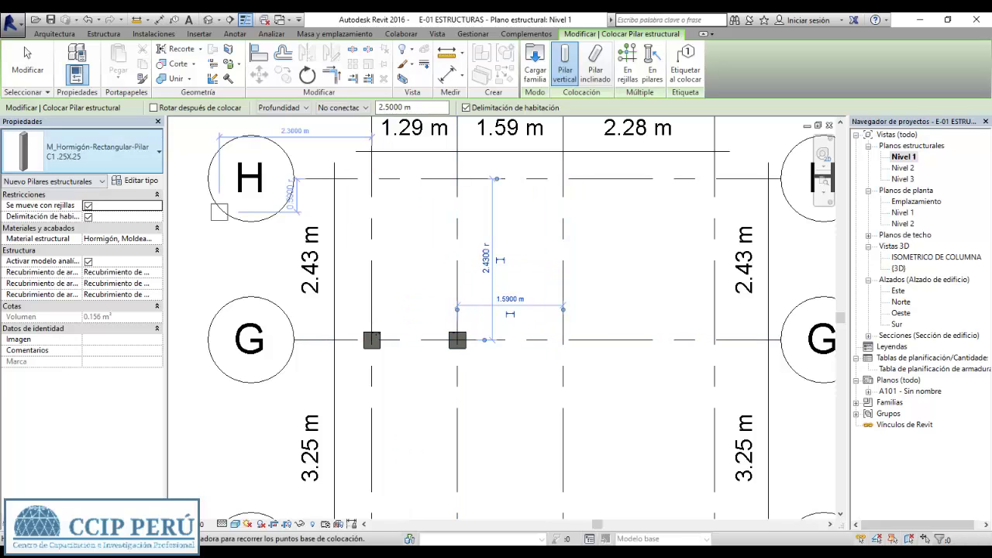
Place C4 .40X.15 columns on grid H at grids 1 and B
{"action": "left_click", "coordinate": [82, 151]}
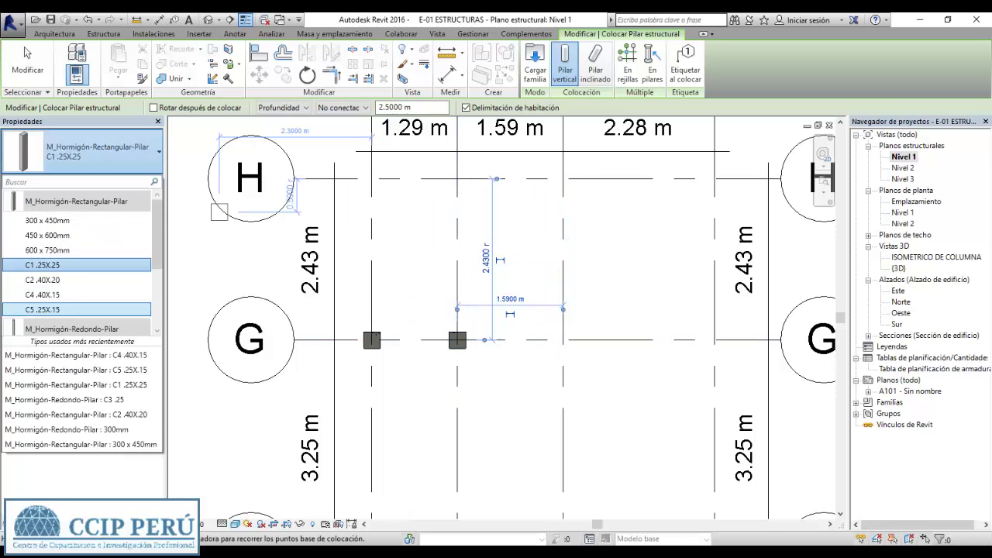
{"action": "left_click", "coordinate": [42, 294]}
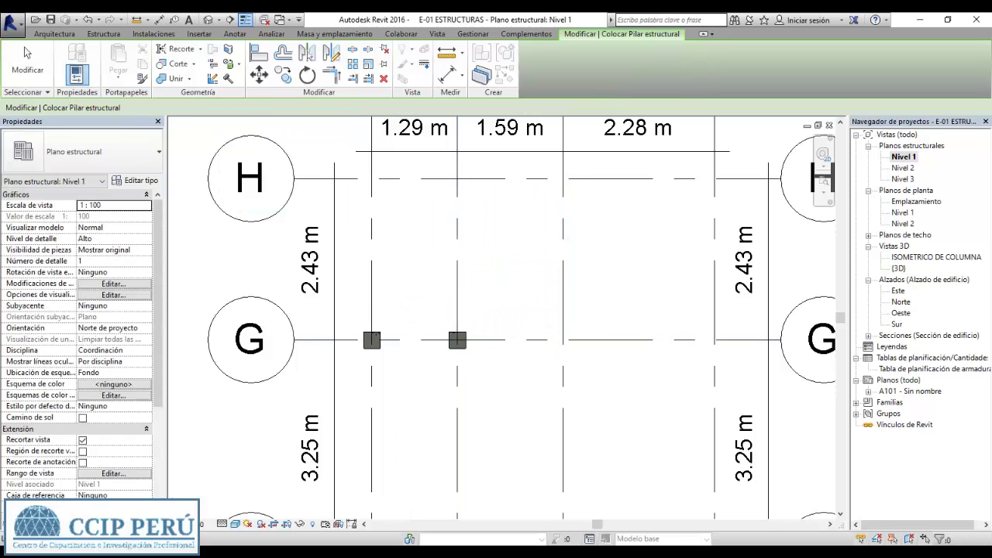
{"action": "left_click", "coordinate": [371, 179]}
{"action": "left_click", "coordinate": [457, 179]}
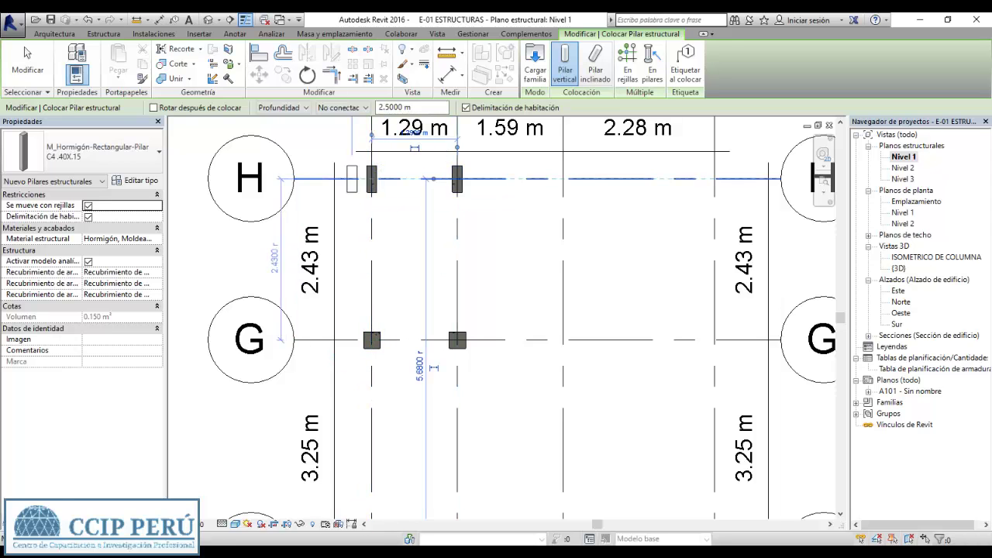
{"action": "key", "text": "Escape"}
Move the H/1 and H/B columns exactly onto their grid intersections
{"action": "scroll", "coordinate": [364, 167], "scroll_direction": "up", "scroll_amount": 3}
{"action": "left_click", "coordinate": [381, 194]}
{"action": "key", "text": "m"}
{"action": "key", "text": "v"}
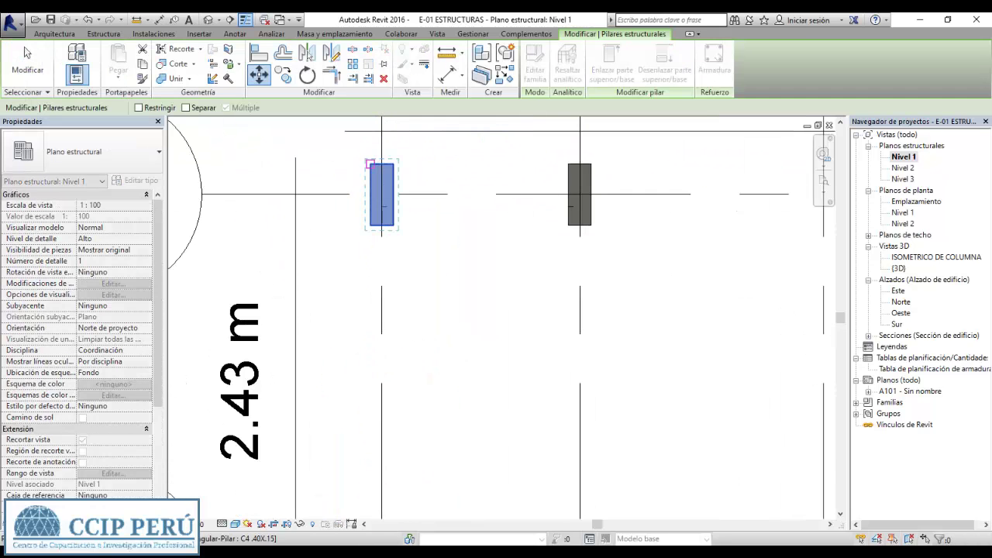
{"action": "left_click", "coordinate": [370, 164]}
{"action": "left_click", "coordinate": [382, 194]}
{"action": "key", "text": "Escape"}
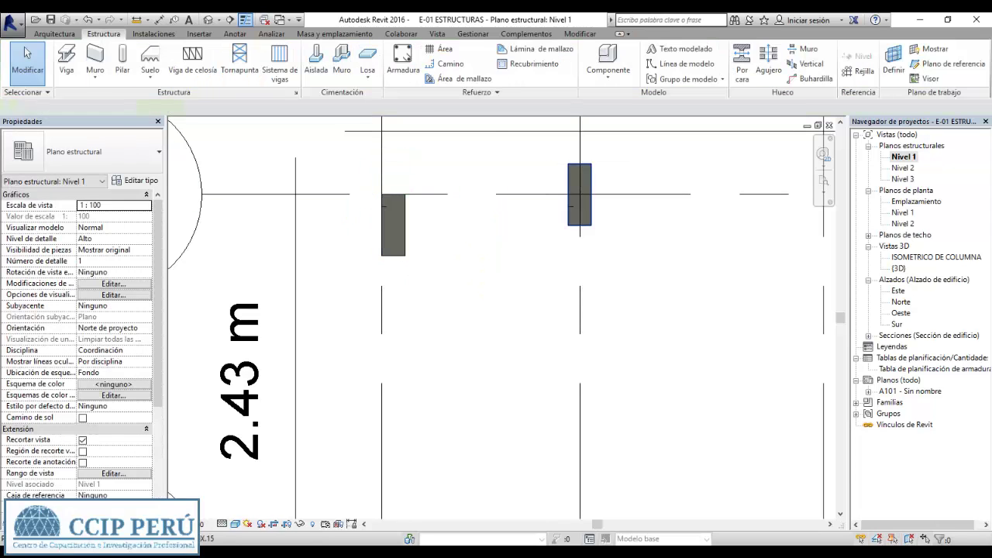
{"action": "left_click", "coordinate": [579, 201]}
{"action": "left_click", "coordinate": [578, 164]}
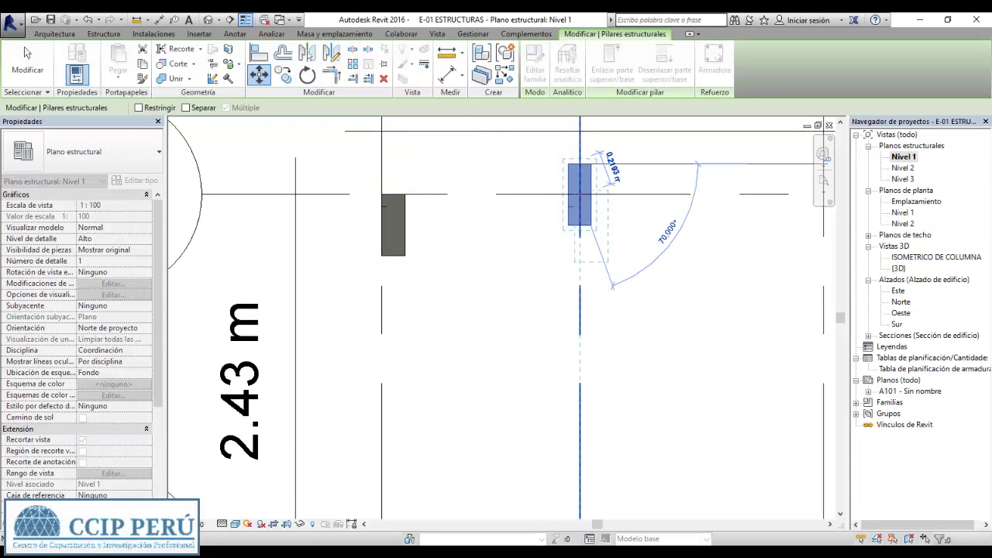
{"action": "left_click", "coordinate": [580, 194]}
{"action": "scroll", "coordinate": [579, 194], "scroll_direction": "down", "scroll_amount": 2}
{"action": "key", "text": "Escape"}
Open the {3D} view and orbit to see the columns standing
{"action": "key", "text": "a"}
{"action": "key", "text": "l"}
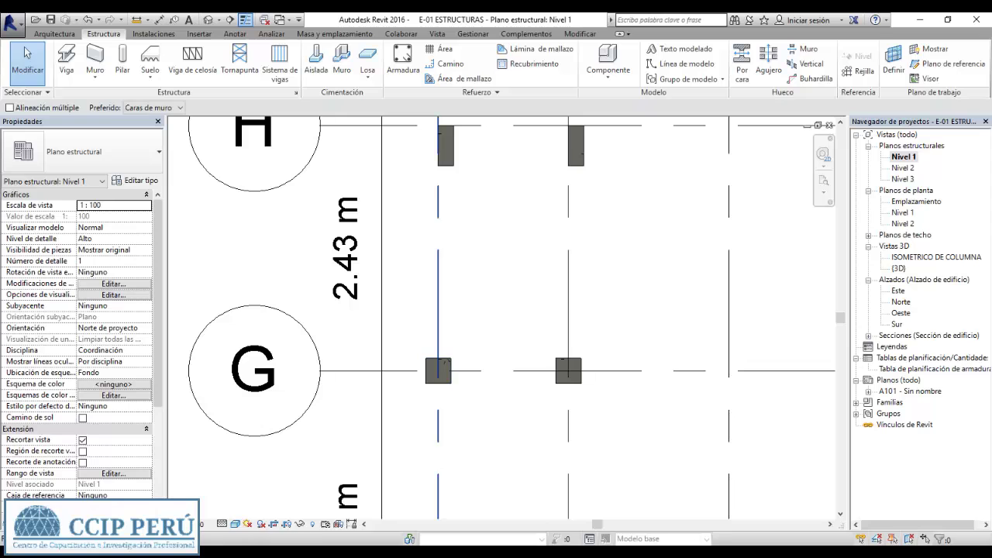
{"action": "scroll", "coordinate": [417, 297], "scroll_direction": "down", "scroll_amount": 2}
{"action": "key", "text": "Escape"}
{"action": "key", "text": "Escape"}
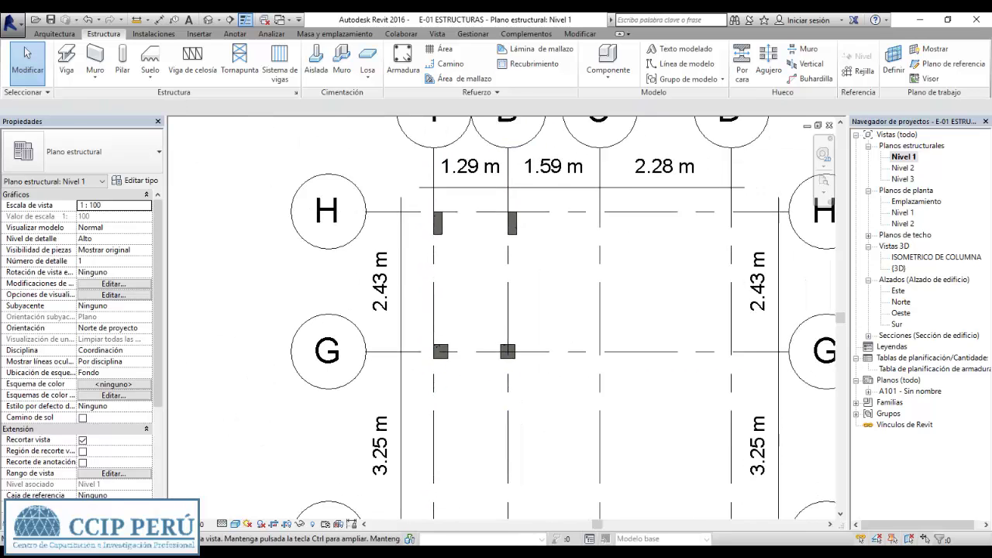
{"action": "double_click", "coordinate": [898, 267]}
{"action": "mouse_move", "coordinate": [512, 325]}
{"action": "middle_mouse_down", "text": "shift"}
{"action": "mouse_move", "coordinate": [423, 333]}
{"action": "mouse_move", "coordinate": [543, 325]}
{"action": "mouse_move", "coordinate": [465, 334]}
{"action": "middle_mouse_up", "text": "shift"}
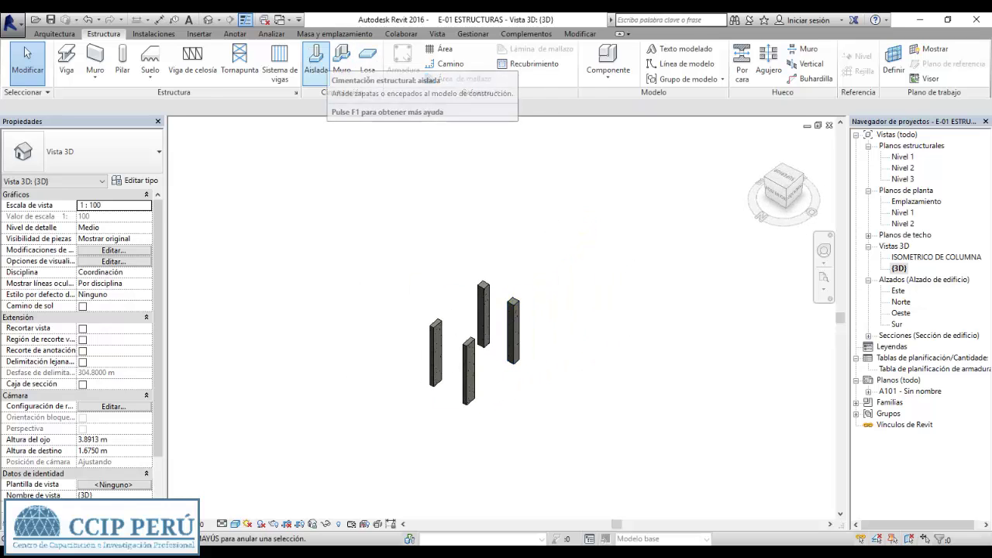
Place Z1 isolated footings beneath all four columns using En pilares
{"action": "left_click", "coordinate": [315, 61]}
{"action": "left_click", "coordinate": [93, 152]}
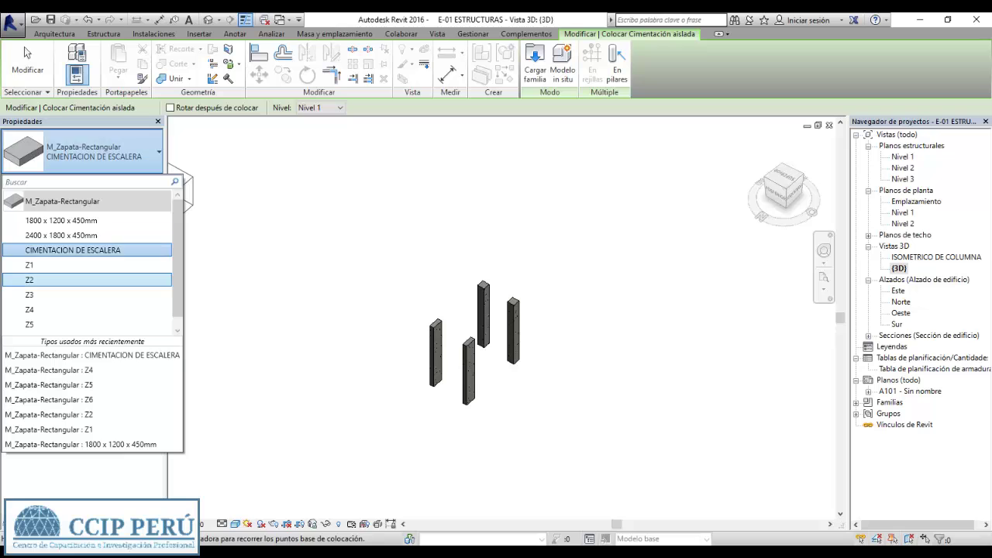
{"action": "left_click", "coordinate": [46, 265]}
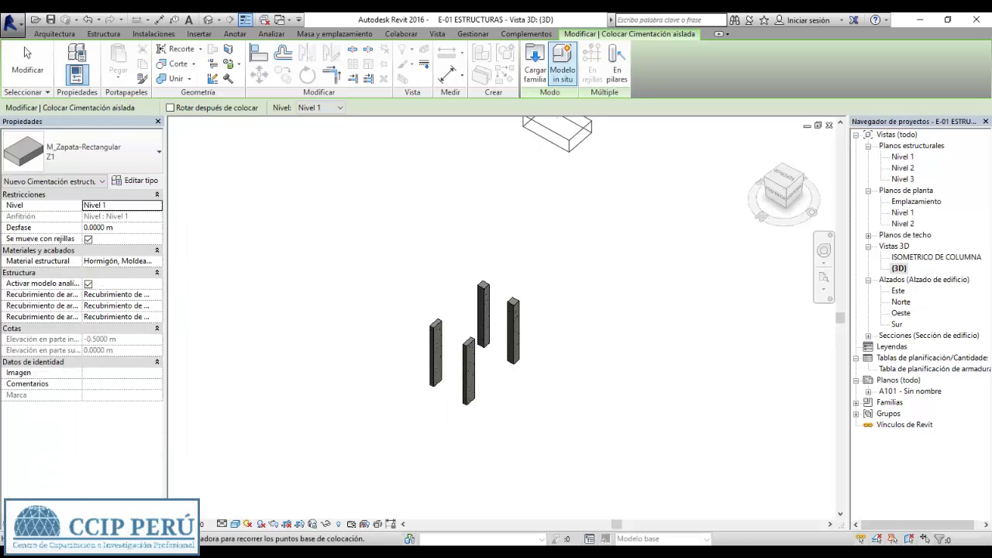
{"action": "left_click", "coordinate": [617, 65]}
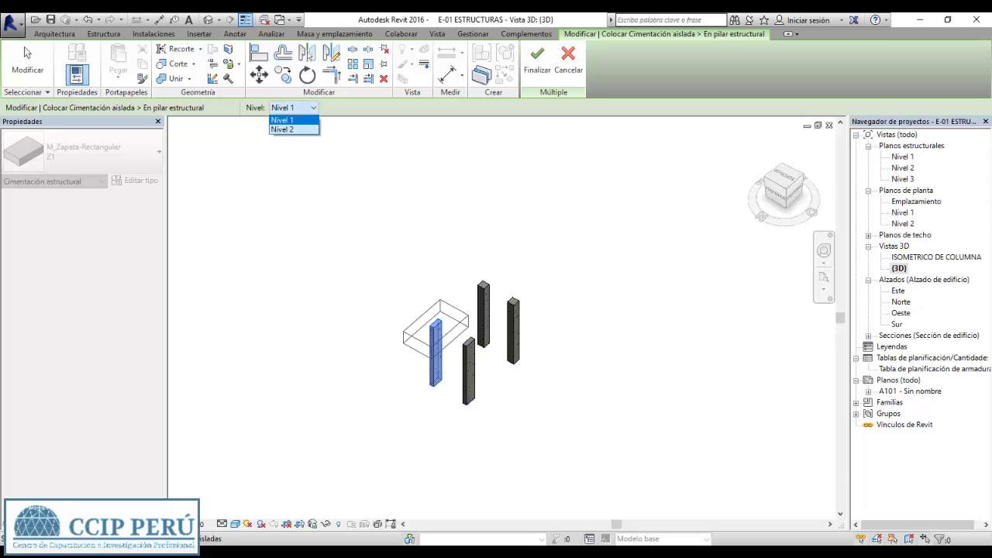
{"action": "left_click", "coordinate": [537, 62]}
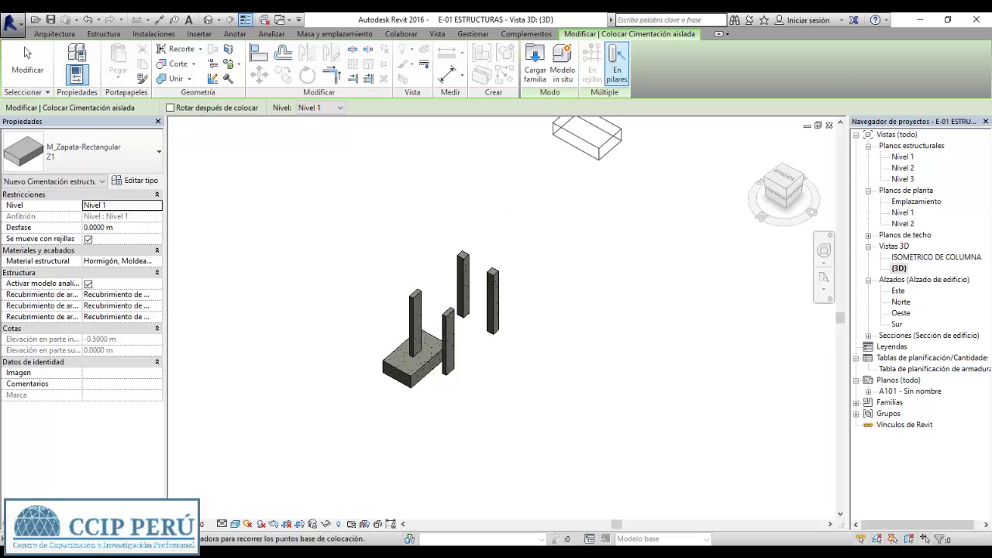
{"action": "left_click", "coordinate": [617, 66]}
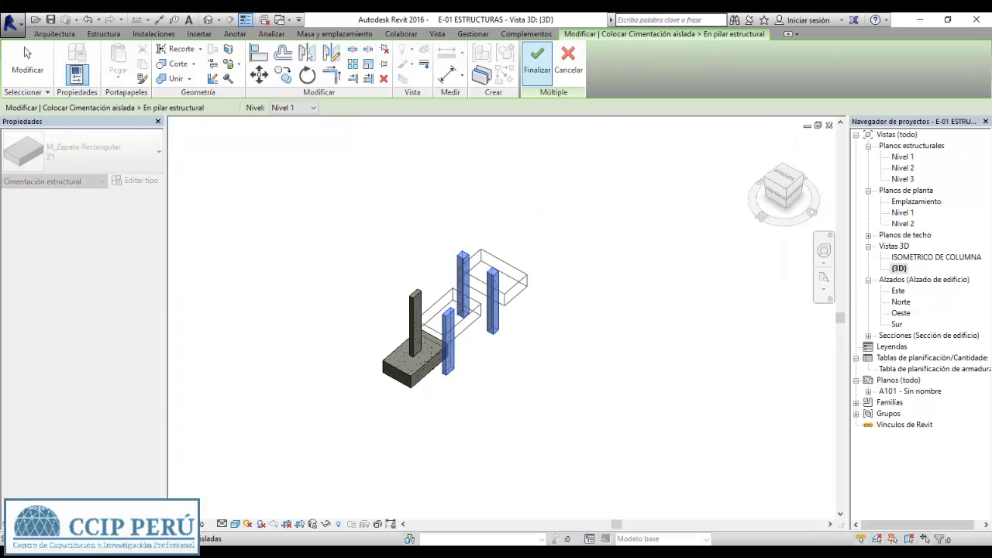
{"action": "left_click", "coordinate": [537, 62]}
{"action": "left_click", "coordinate": [617, 66]}
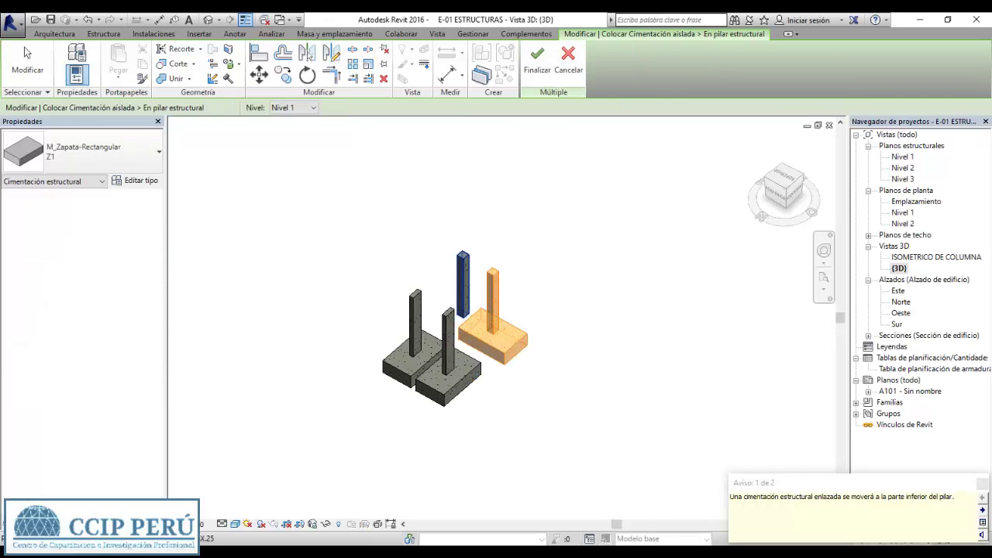
{"action": "left_click", "coordinate": [463, 282]}
{"action": "left_click", "coordinate": [535, 66]}
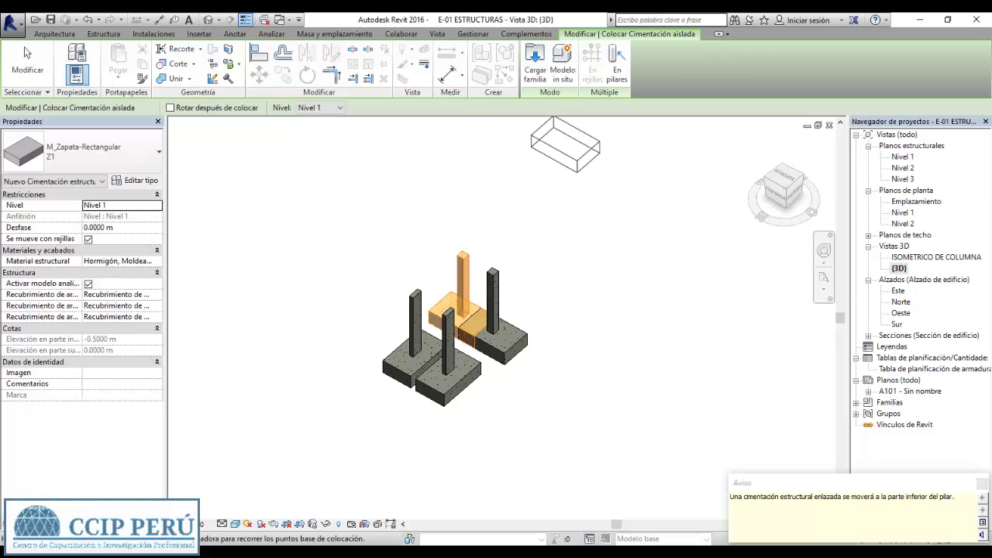
{"action": "left_click", "coordinate": [27, 52]}
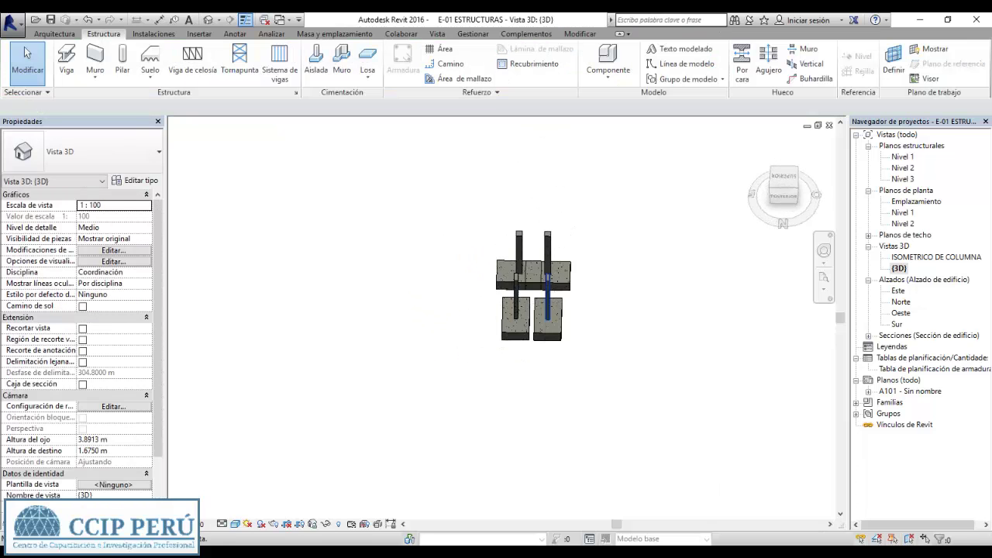
Check a footing's properties and reopen the Nivel 1 structural plan
{"action": "left_click", "coordinate": [534, 321]}
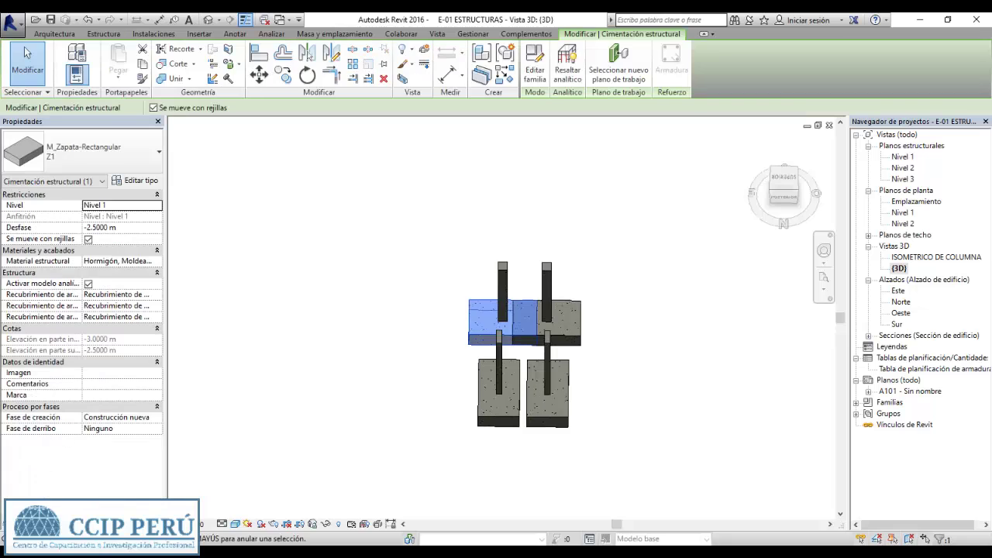
{"action": "key", "text": "Escape"}
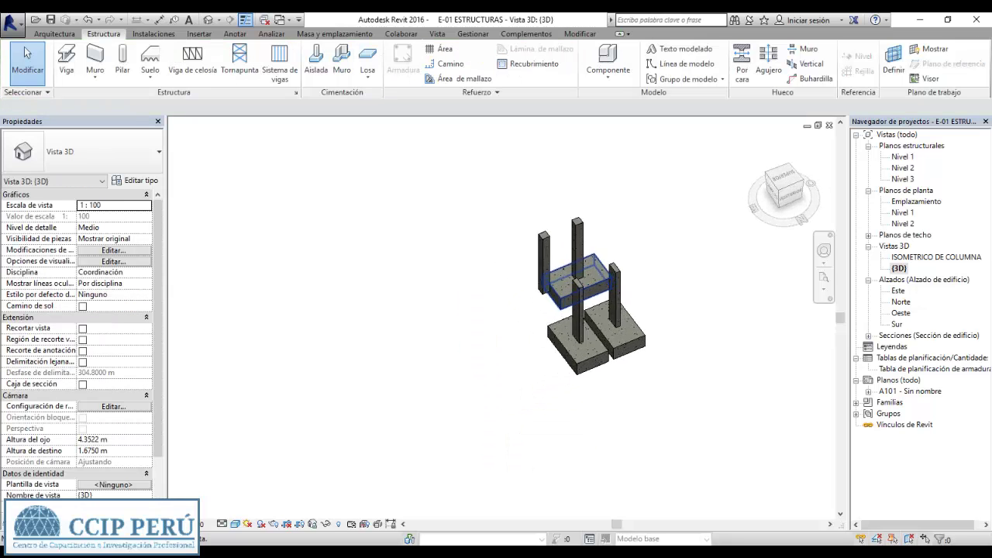
{"action": "double_click", "coordinate": [902, 157]}
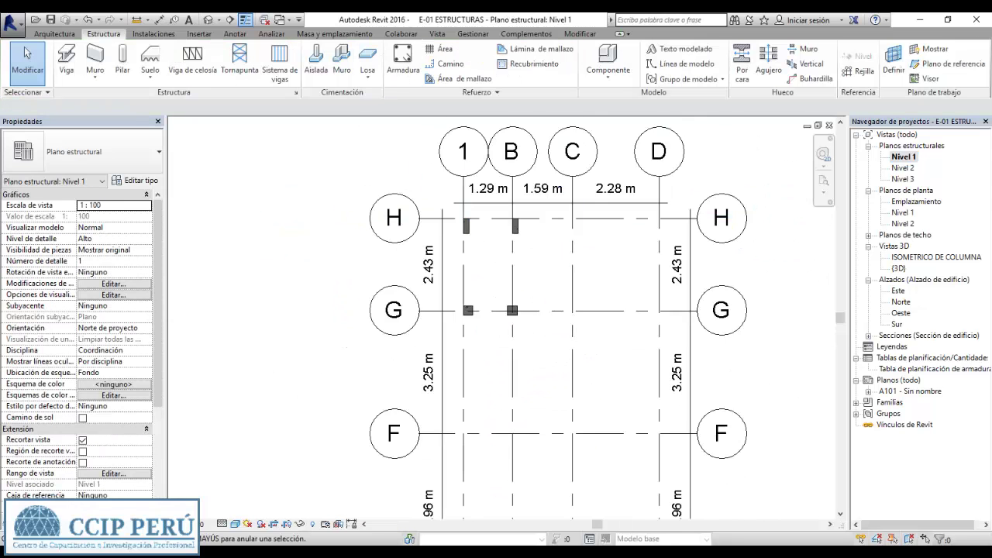
Place a column at C/G and a C5 .25X.15 column at C/H (CL)
{"action": "key", "text": "c"}
{"action": "key", "text": "l"}
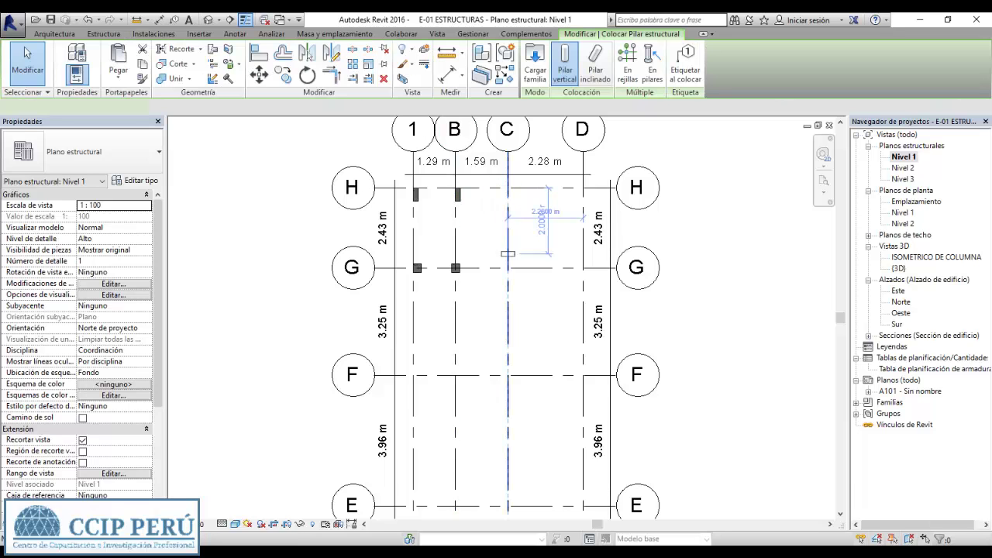
{"action": "left_click", "coordinate": [508, 267]}
{"action": "left_click", "coordinate": [101, 151]}
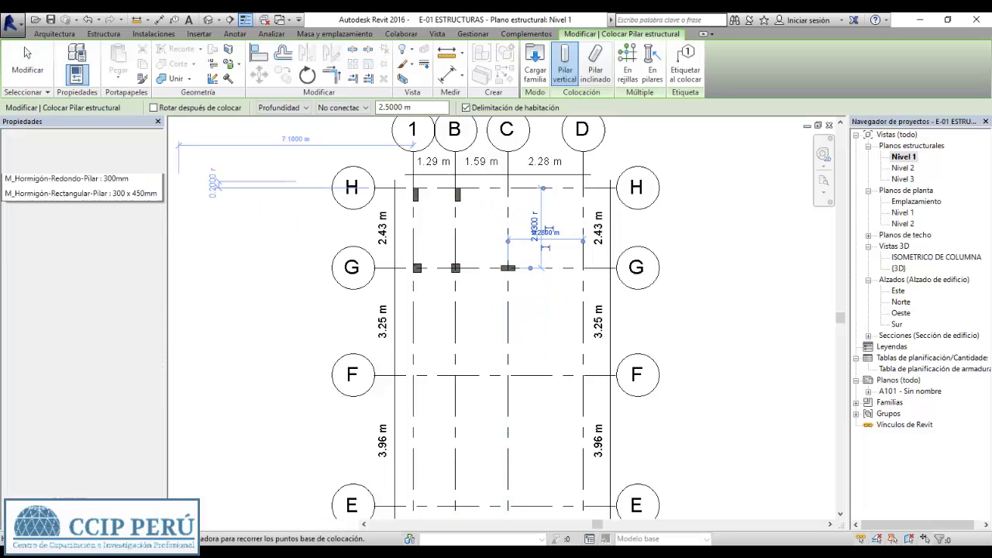
{"action": "left_click", "coordinate": [46, 309]}
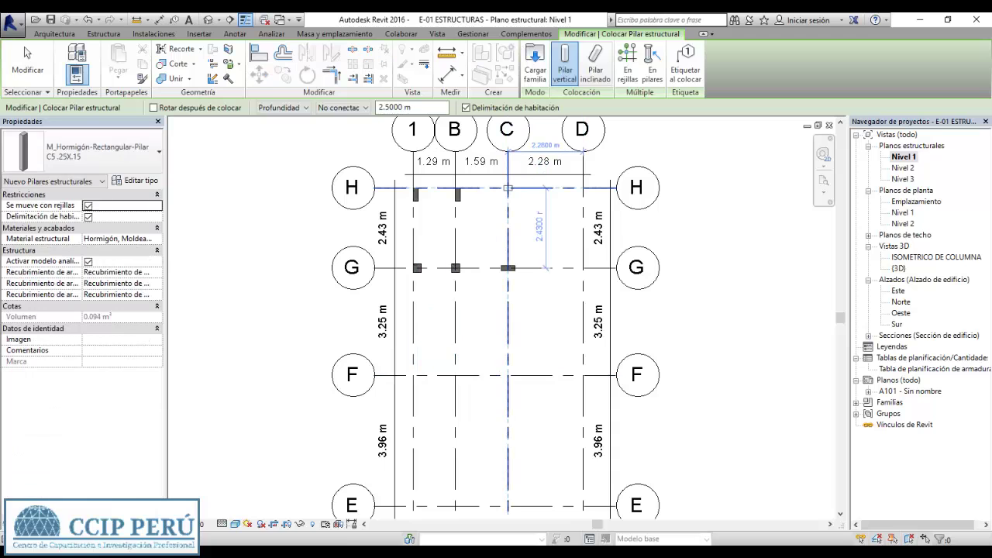
{"action": "scroll", "coordinate": [507, 187], "scroll_direction": "up", "scroll_amount": 4}
{"action": "left_click", "coordinate": [505, 194]}
{"action": "key", "text": "Escape"}
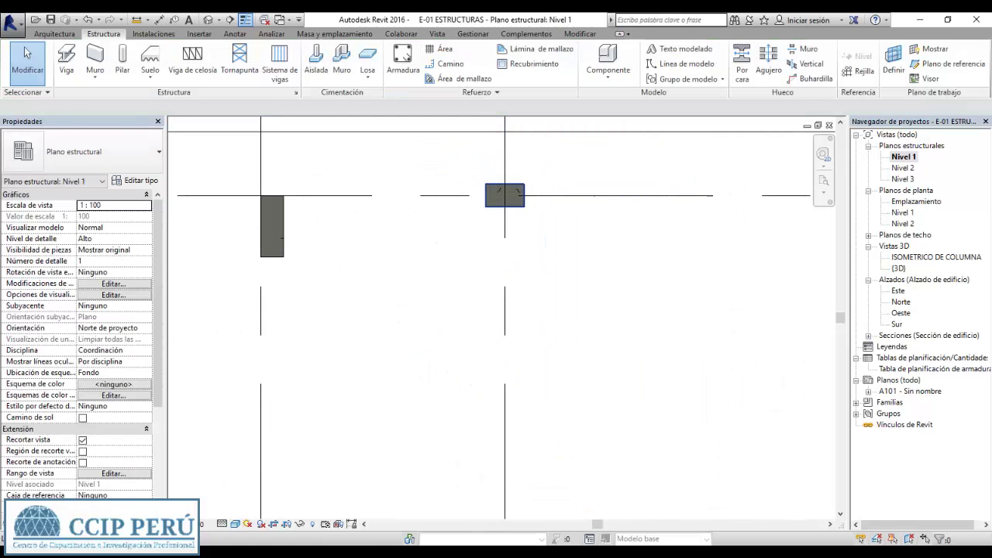
{"action": "scroll", "coordinate": [481, 174], "scroll_direction": "down", "scroll_amount": 5}
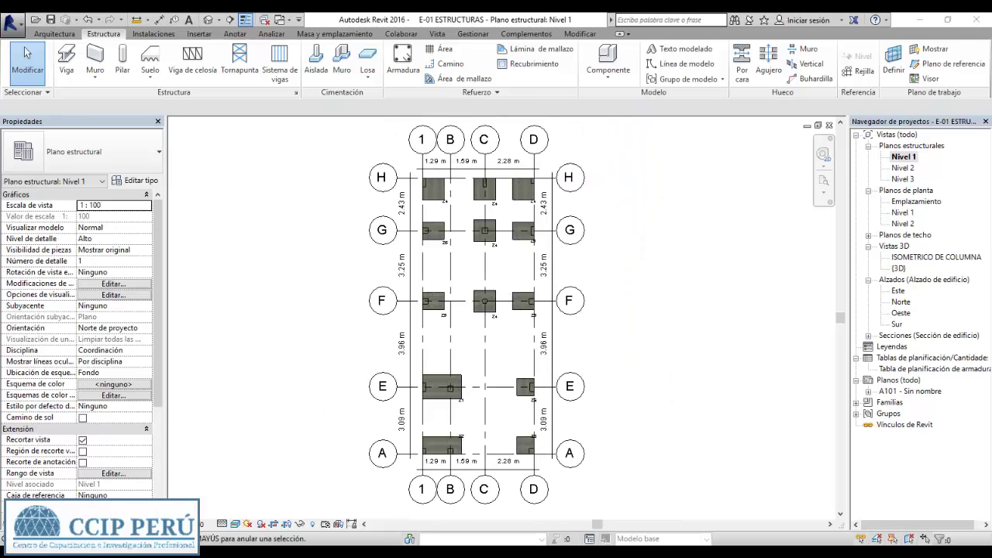
{"action": "middle_click_drag", "start_coordinate": [496, 310], "coordinate": [495, 306]}
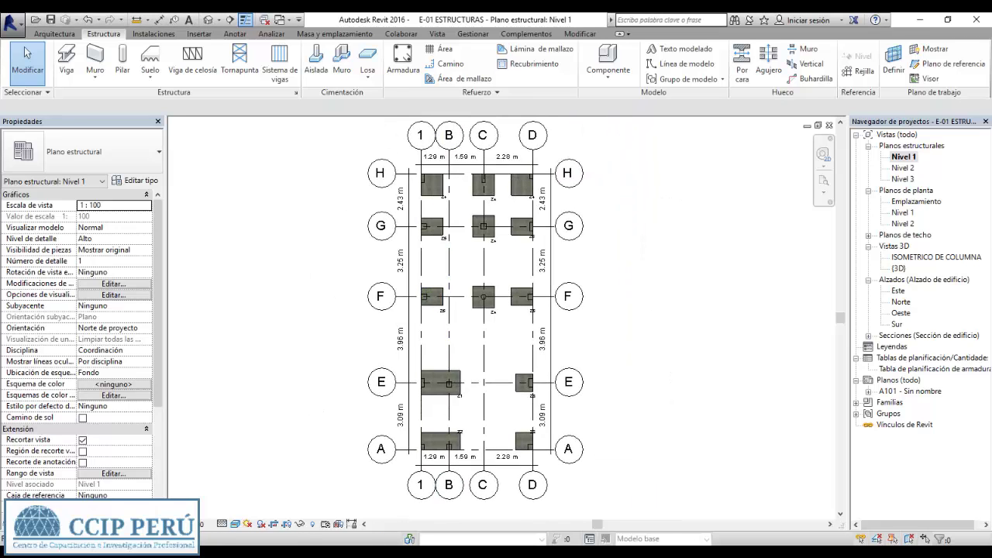
{"action": "double_click", "coordinate": [899, 268]}
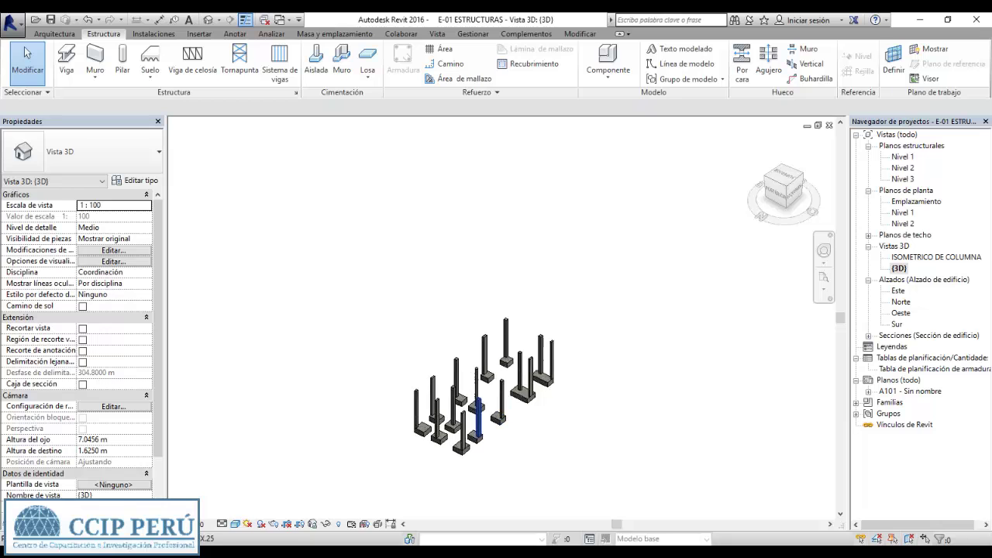
{"action": "scroll", "coordinate": [503, 365], "scroll_direction": "up", "scroll_amount": 3}
{"action": "middle_click_drag", "start_coordinate": [481, 356], "coordinate": [526, 360], "text": "shift"}
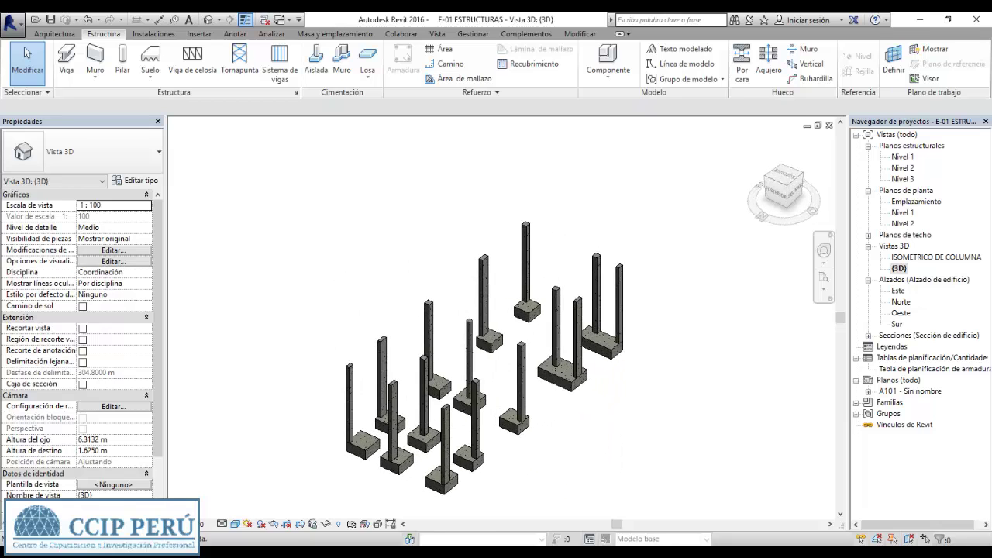
{"action": "double_click", "coordinate": [902, 157]}
{"action": "scroll", "coordinate": [442, 124], "scroll_direction": "up", "scroll_amount": 1}
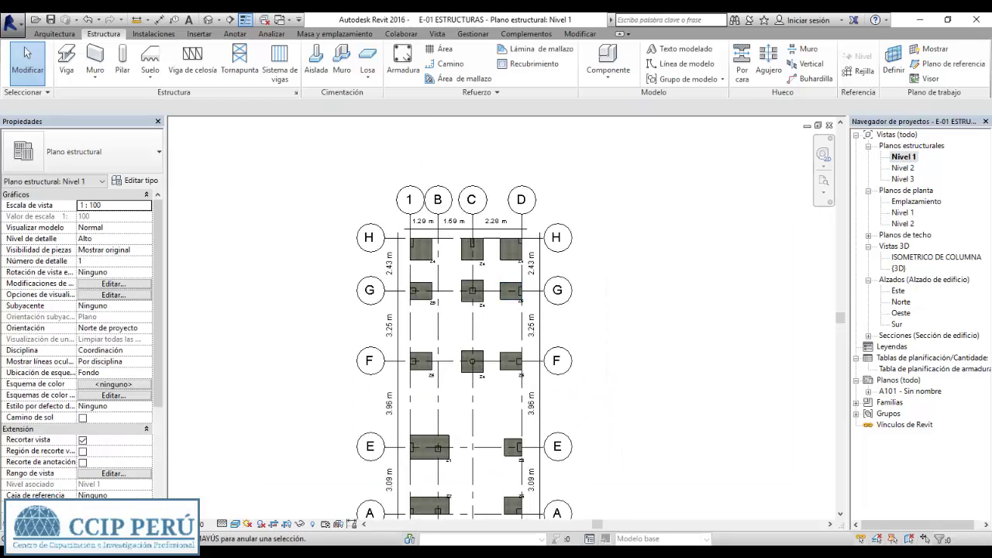
{"action": "scroll", "coordinate": [442, 124], "scroll_direction": "up", "scroll_amount": 3}
{"action": "middle_click_drag", "start_coordinate": [449, 125], "coordinate": [352, 155]}
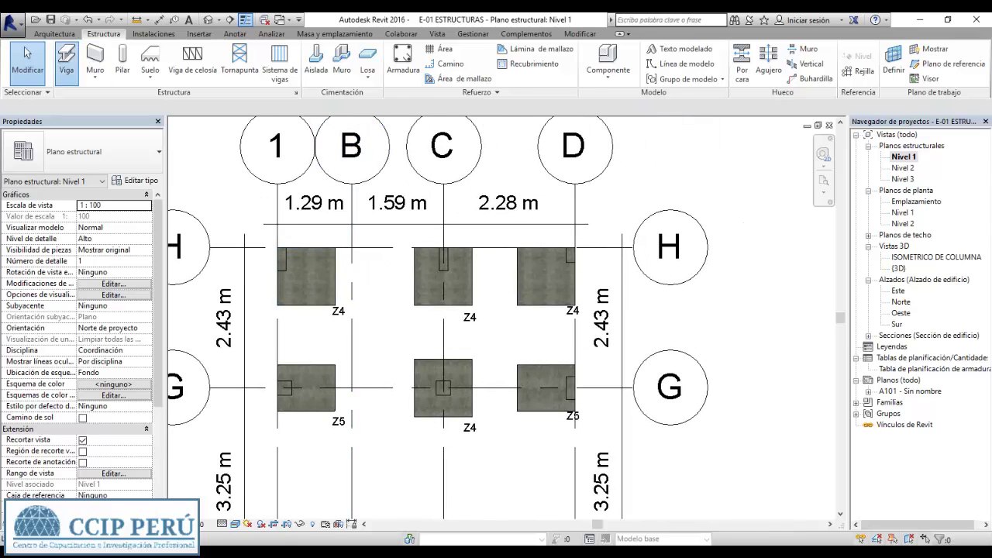
Start a structural beam and choose the VC .25X45 beam type
{"action": "left_click", "coordinate": [67, 58]}
{"action": "left_click", "coordinate": [101, 151]}
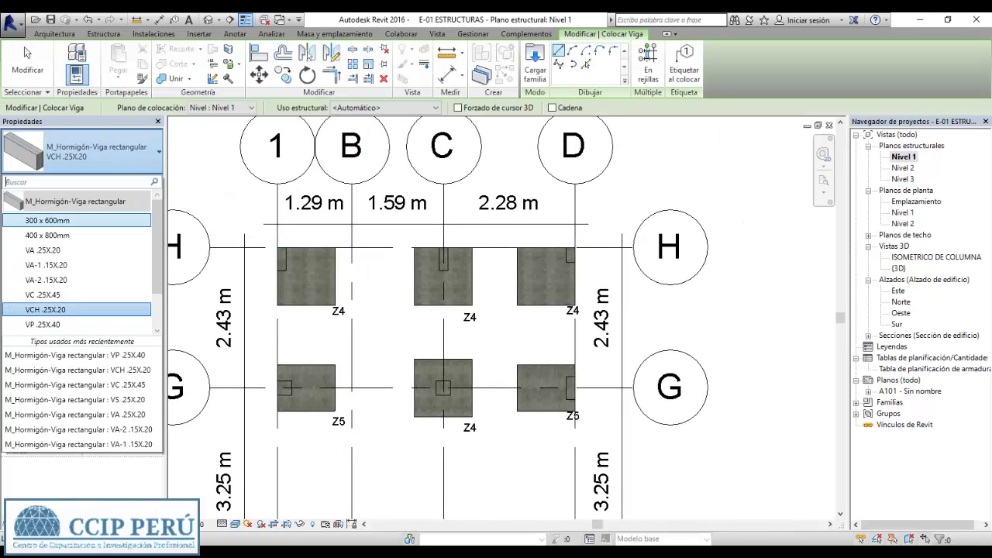
{"action": "scroll", "coordinate": [77, 289], "scroll_direction": "down", "scroll_amount": 1}
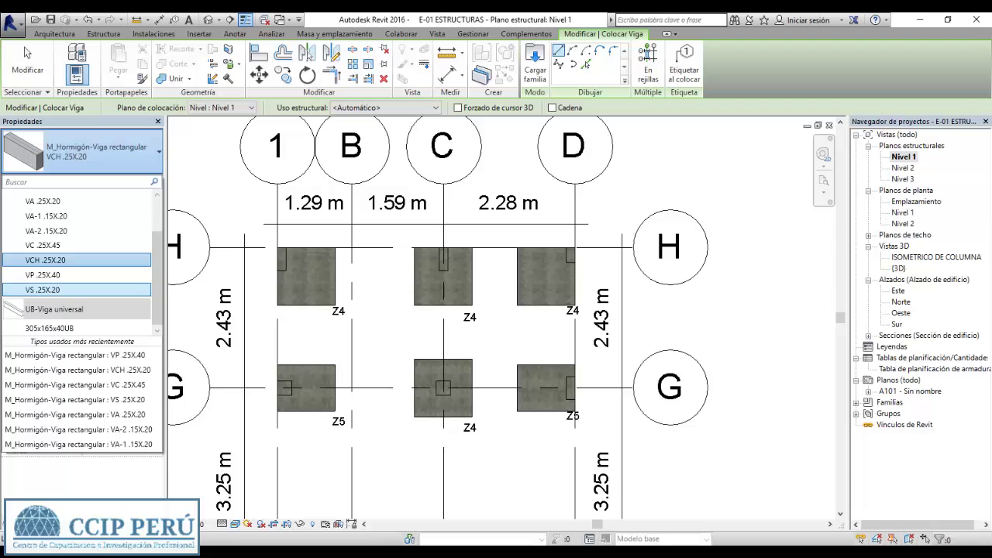
{"action": "left_click", "coordinate": [42, 245]}
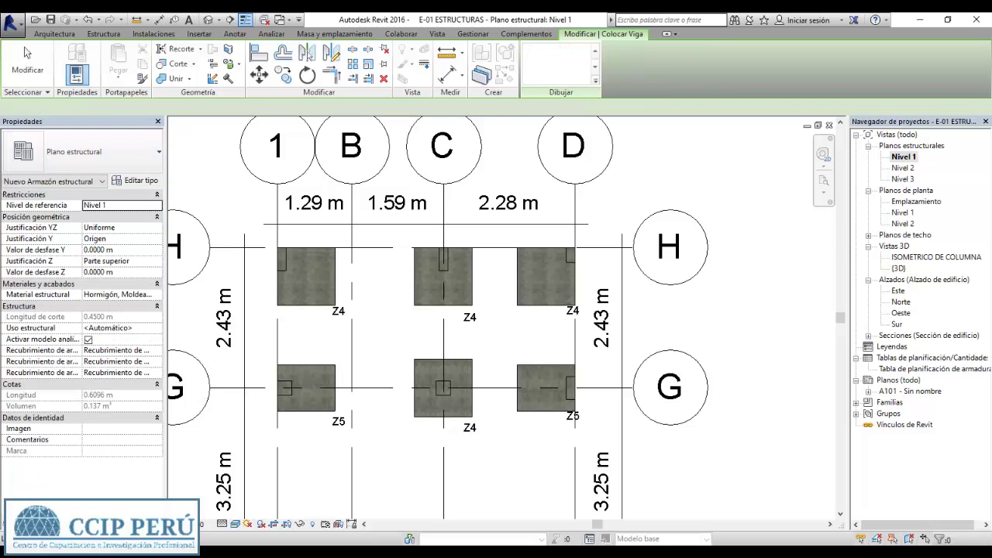
Draw the beam along grid G from the left column to the far right column
{"action": "scroll", "coordinate": [263, 388], "scroll_direction": "up", "scroll_amount": 1}
{"action": "middle_click_drag", "start_coordinate": [193, 388], "coordinate": [174, 450]}
{"action": "scroll", "coordinate": [264, 232], "scroll_direction": "up", "scroll_amount": 2}
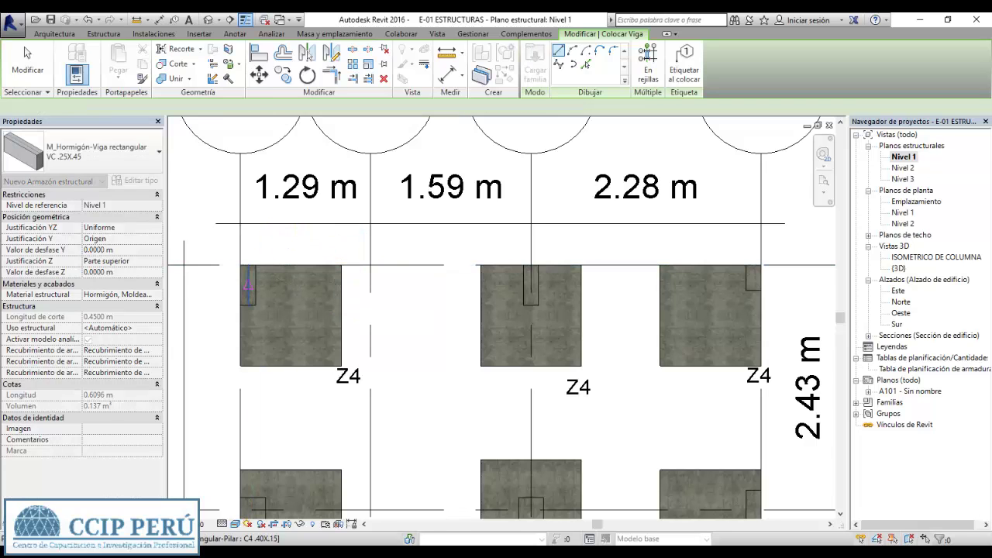
{"action": "scroll", "coordinate": [256, 286], "scroll_direction": "down", "scroll_amount": 2}
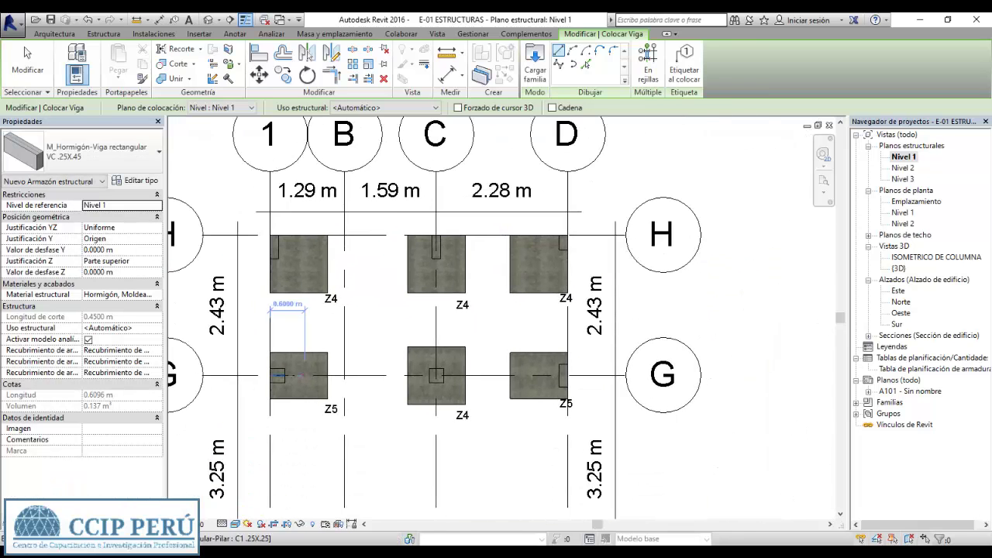
{"action": "scroll", "coordinate": [295, 325], "scroll_direction": "up", "scroll_amount": 2}
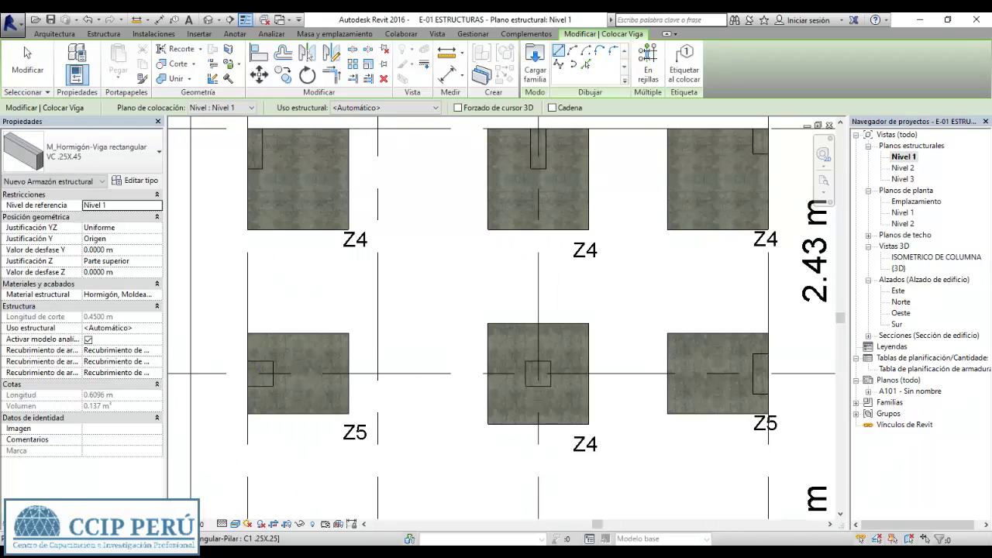
{"action": "left_click", "coordinate": [264, 374]}
{"action": "middle_click_drag", "start_coordinate": [537, 375], "coordinate": [469, 380]}
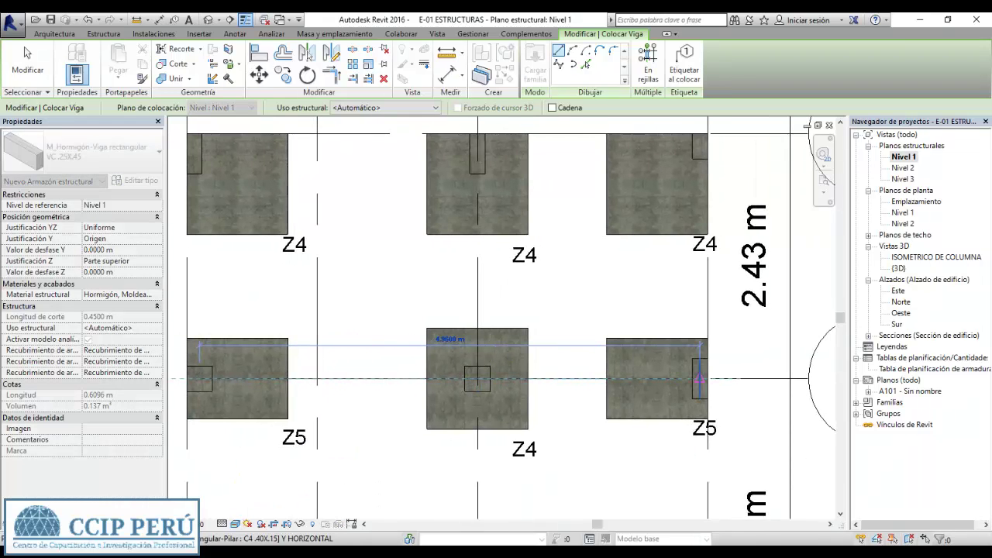
{"action": "left_click", "coordinate": [699, 379]}
{"action": "key", "text": "Escape"}
{"action": "key", "text": "Escape"}
In the 3D view, give the grid G beam negative start and end level offsets
{"action": "key", "text": "3"}
{"action": "key", "text": "d"}
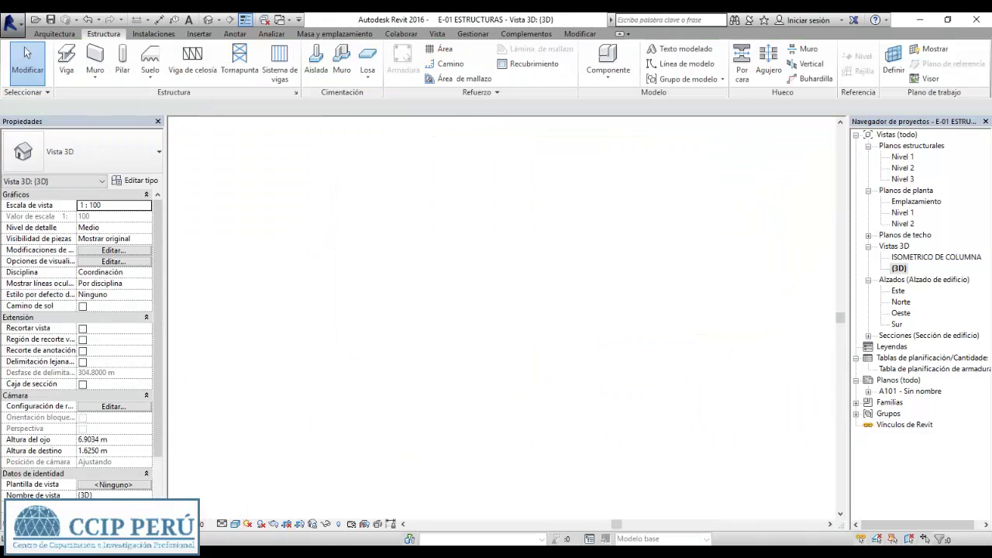
{"action": "middle_click_drag", "start_coordinate": [512, 310], "coordinate": [465, 333], "text": "shift"}
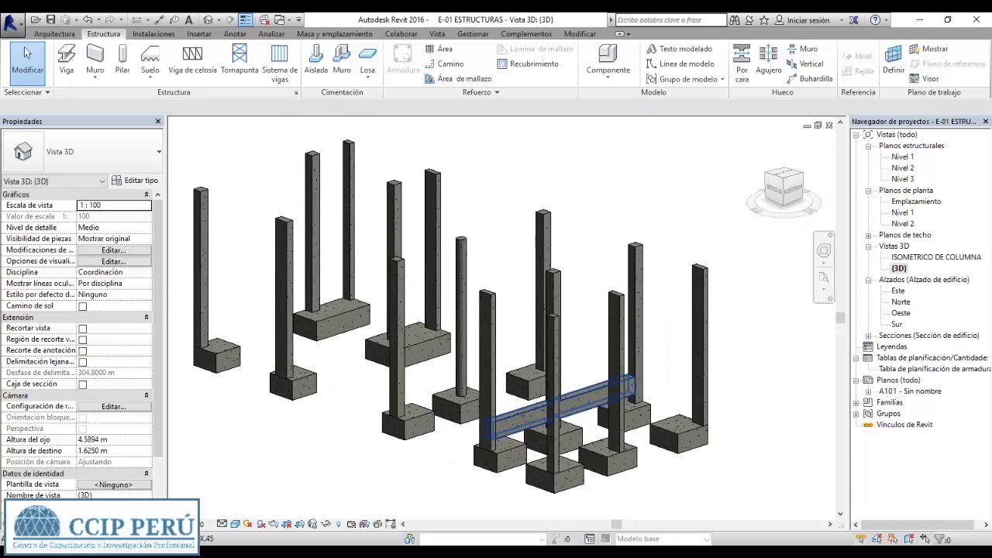
{"action": "scroll", "coordinate": [529, 418], "scroll_direction": "up", "scroll_amount": 3}
{"action": "left_click", "coordinate": [529, 407]}
{"action": "type", "text": "-.2"}
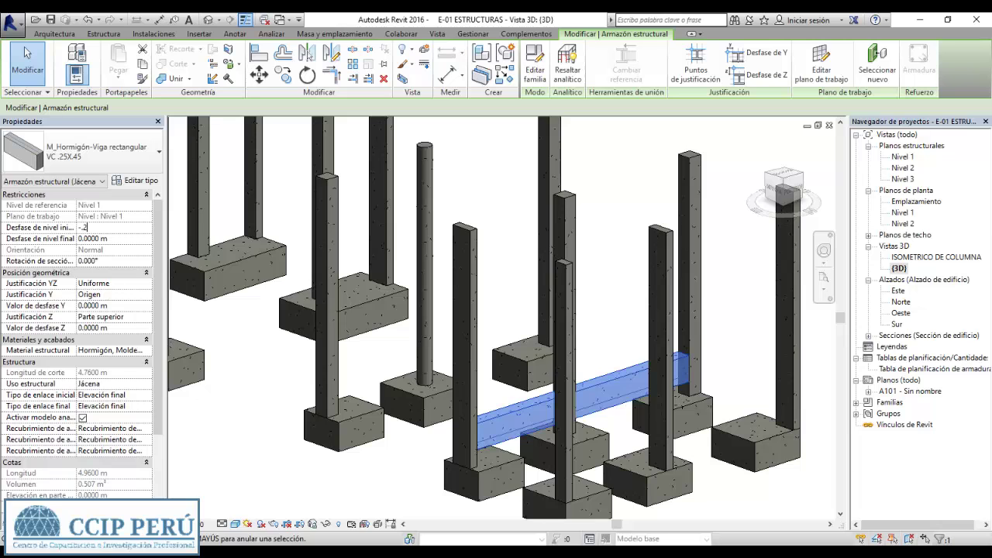
{"action": "key", "text": "Tab"}
{"action": "type", "text": "-.2"}
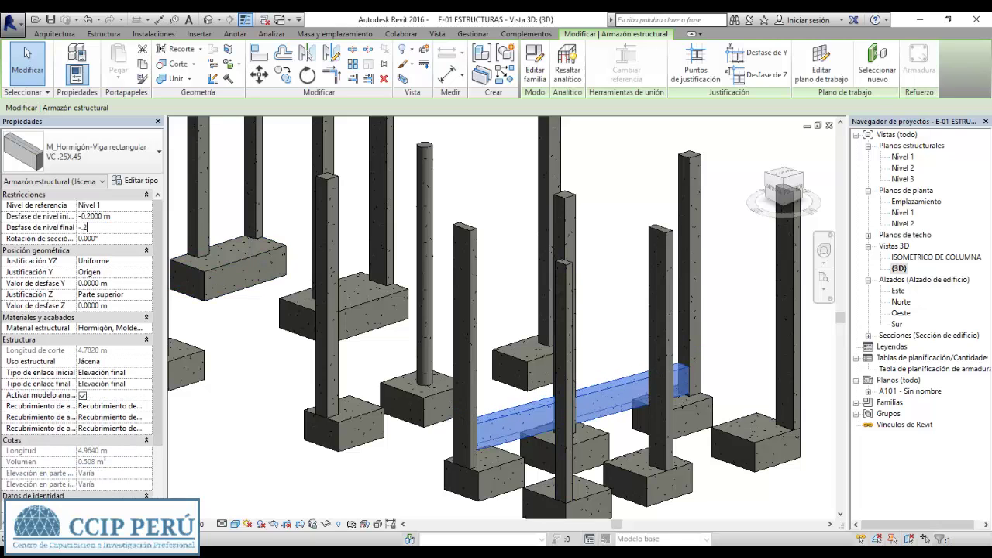
{"action": "key", "text": "Return"}
{"action": "key", "text": "Escape"}
Reselect the beam and set its start level offset to -0.25 m
{"action": "mouse_move", "coordinate": [496, 465]}
{"action": "middle_mouse_down", "text": "shift"}
{"action": "mouse_move", "coordinate": [420, 486]}
{"action": "mouse_move", "coordinate": [503, 387]}
{"action": "middle_mouse_up", "text": "shift"}
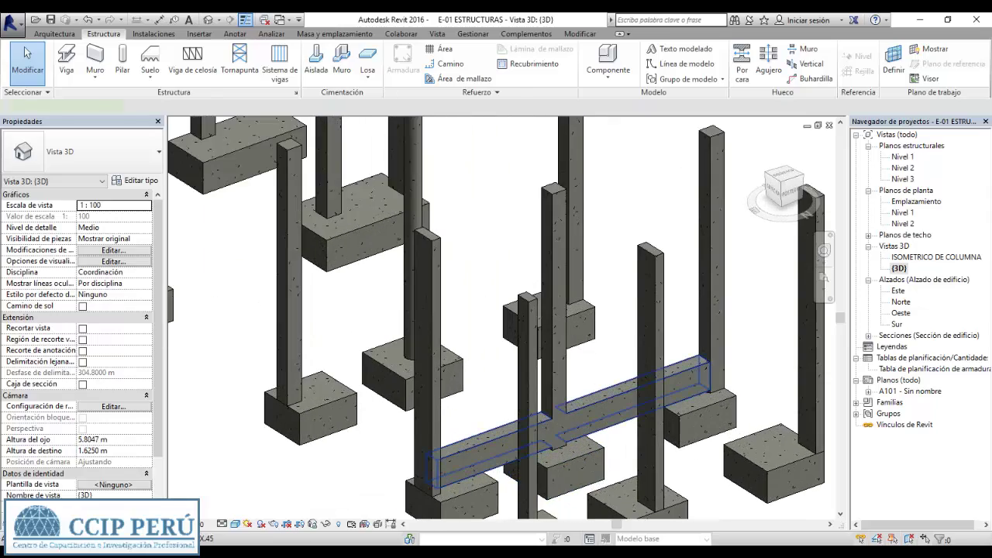
{"action": "left_click", "coordinate": [565, 409]}
{"action": "mouse_move", "coordinate": [566, 408]}
{"action": "middle_mouse_down", "text": "shift"}
{"action": "mouse_move", "coordinate": [496, 409]}
{"action": "mouse_move", "coordinate": [457, 364]}
{"action": "middle_mouse_up", "text": "shift"}
{"action": "scroll", "coordinate": [565, 434], "scroll_direction": "up", "scroll_amount": 3}
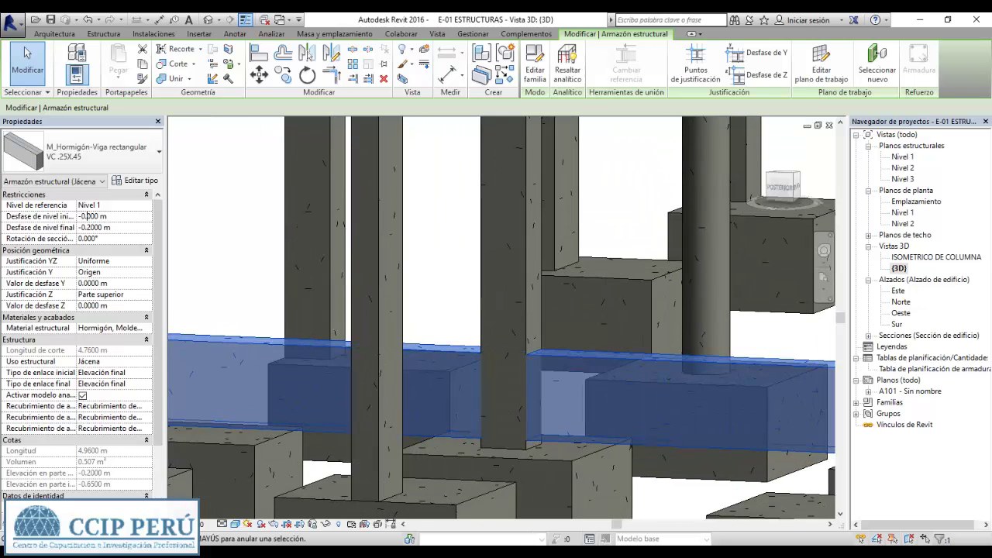
{"action": "key", "text": "Escape"}
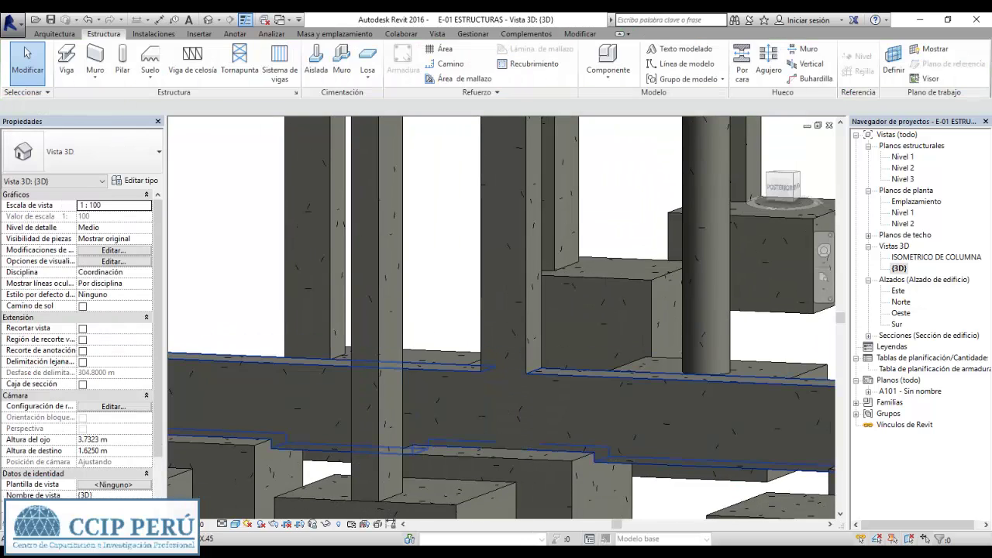
{"action": "left_click", "coordinate": [629, 372]}
{"action": "left_click", "coordinate": [632, 374]}
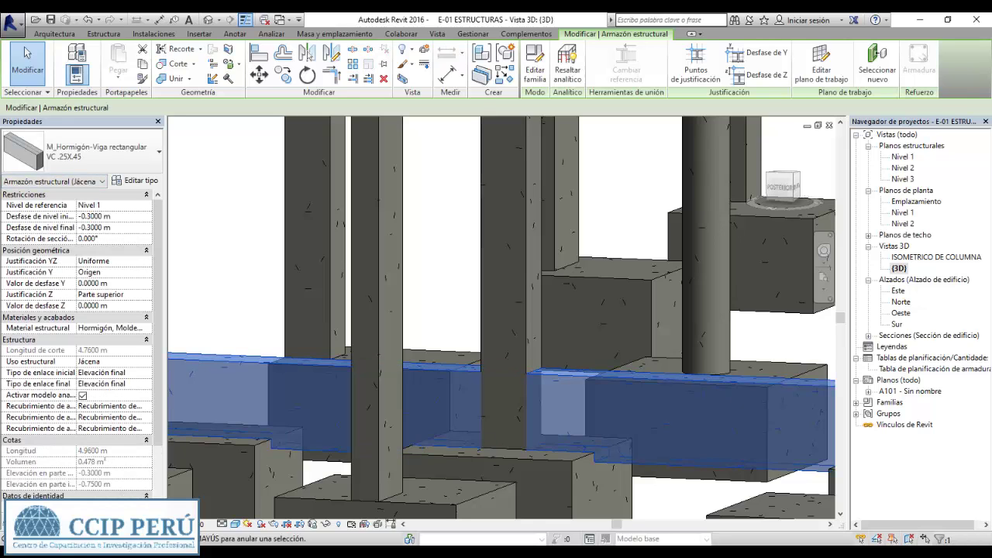
{"action": "key", "text": "Return"}
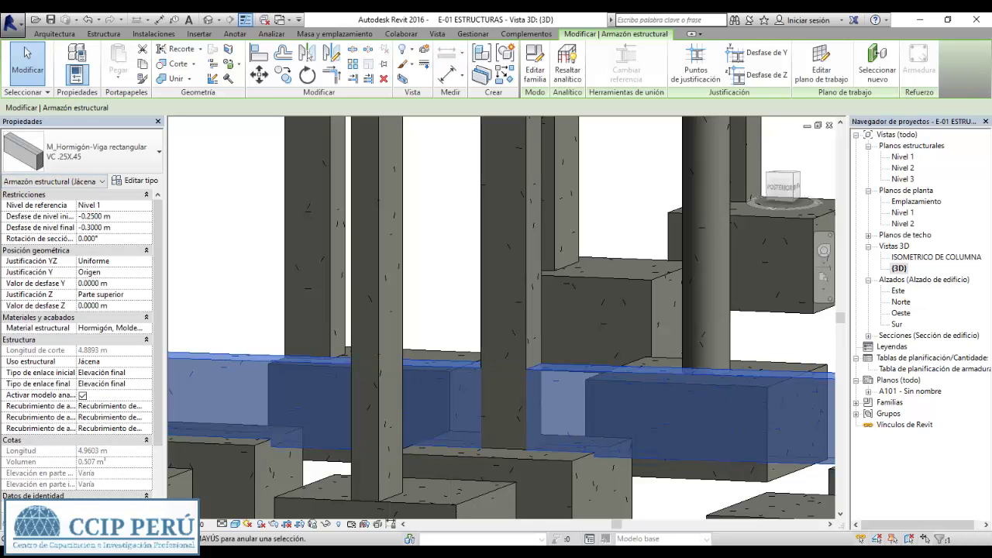
{"action": "key", "text": "Escape"}
Try Join Geometry on the beam, cancel it, then Unjoin the beam's geometry
{"action": "mouse_move", "coordinate": [503, 309]}
{"action": "middle_mouse_down", "text": "shift"}
{"action": "mouse_move", "coordinate": [682, 364]}
{"action": "mouse_move", "coordinate": [705, 434]}
{"action": "middle_mouse_up", "text": "shift"}
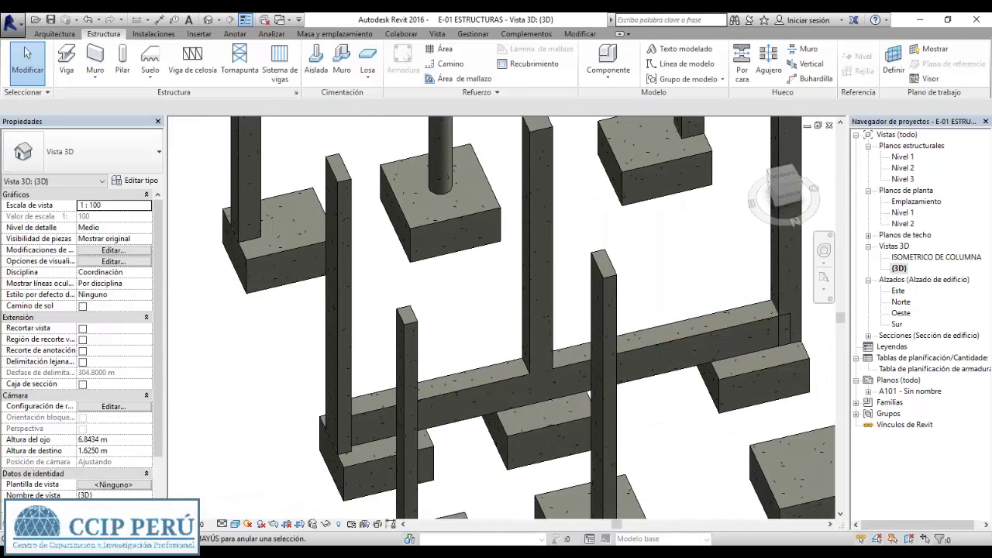
{"action": "left_click", "coordinate": [667, 341]}
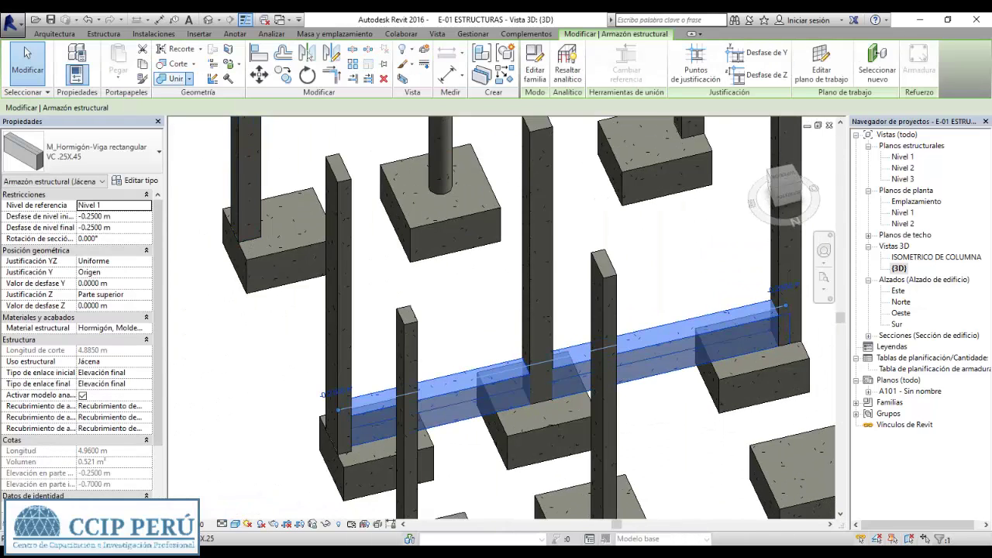
{"action": "left_click", "coordinate": [188, 79]}
{"action": "left_click", "coordinate": [198, 96]}
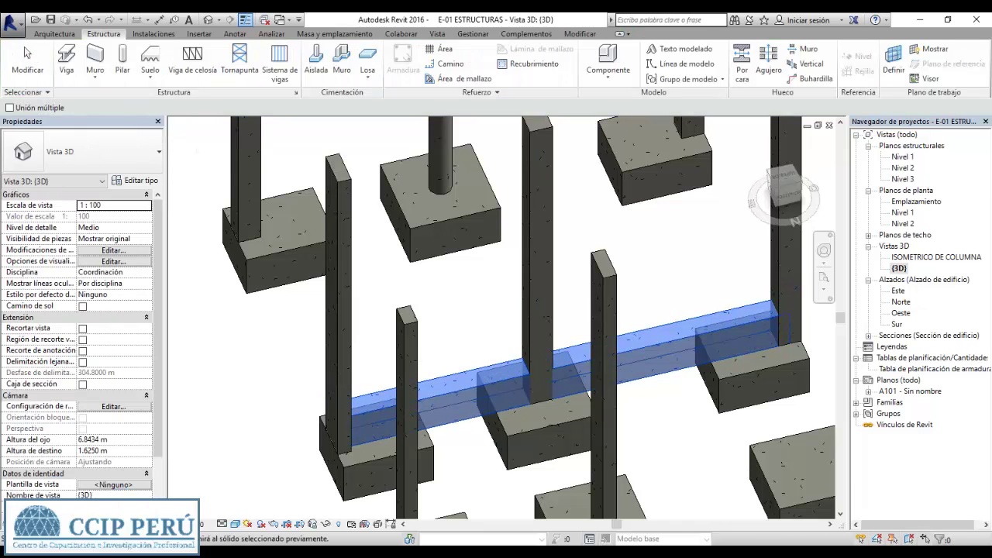
{"action": "key", "text": "Escape"}
{"action": "left_click", "coordinate": [667, 341]}
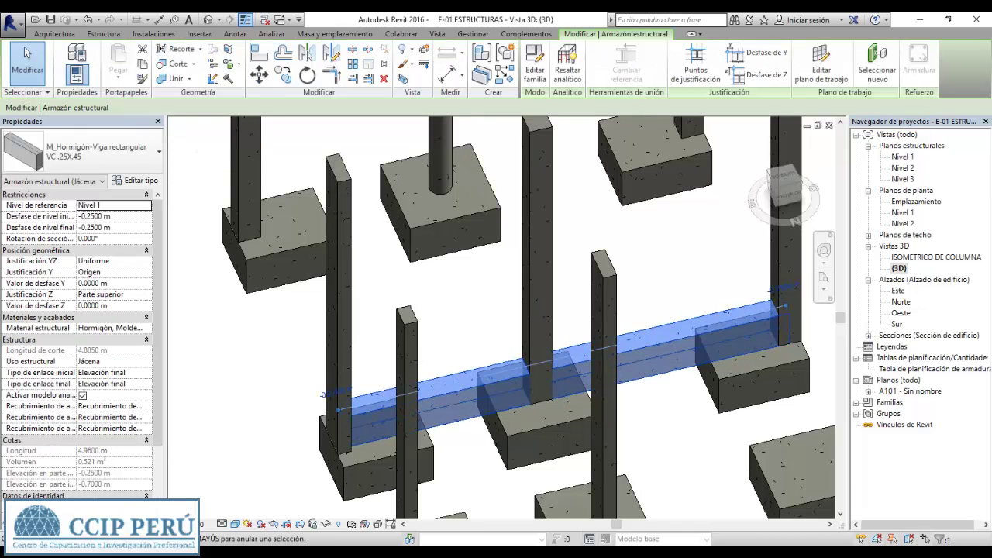
{"action": "left_click", "coordinate": [188, 78]}
{"action": "left_click", "coordinate": [201, 124]}
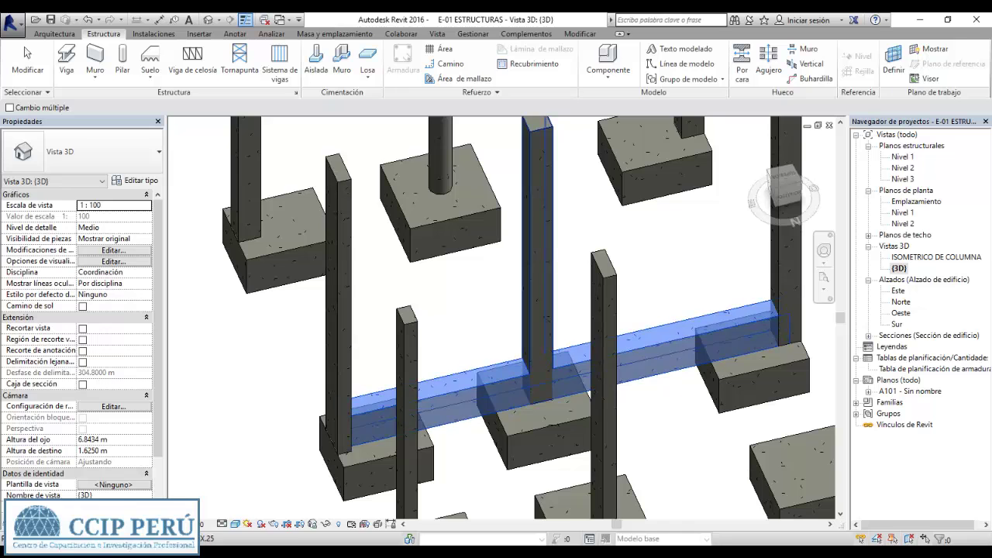
Temporarily isolate the beam in the 3D view with HI
{"action": "left_click", "coordinate": [682, 326]}
{"action": "middle_click_drag", "start_coordinate": [682, 325], "coordinate": [589, 341], "text": "shift"}
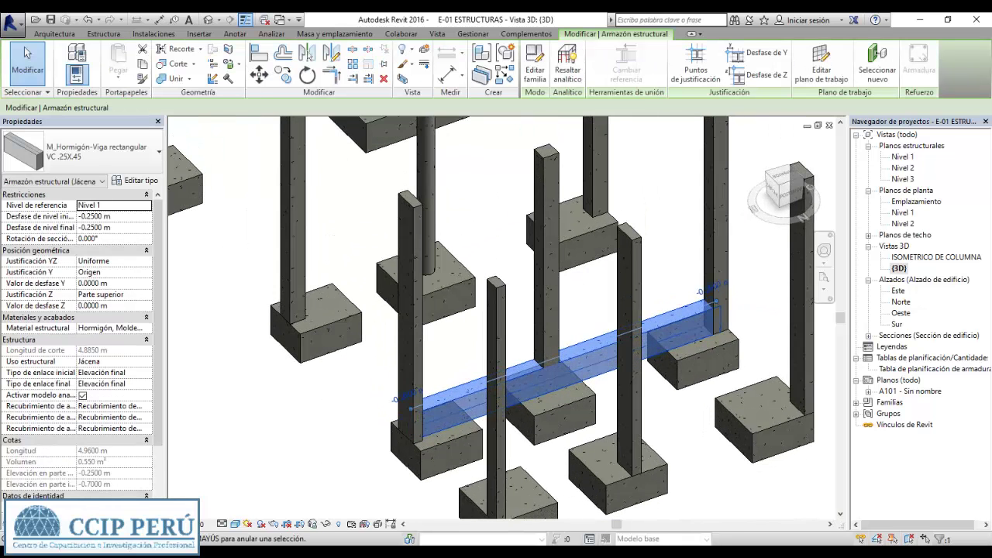
{"action": "key", "text": "Escape"}
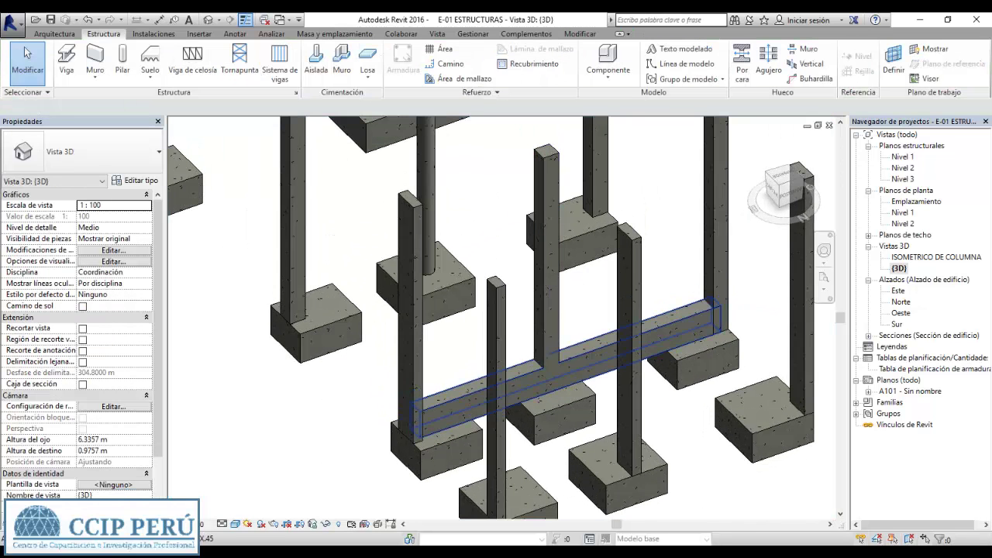
{"action": "left_click", "coordinate": [620, 345]}
{"action": "key", "text": "h"}
{"action": "key", "text": "i"}
{"action": "key", "text": "Escape"}
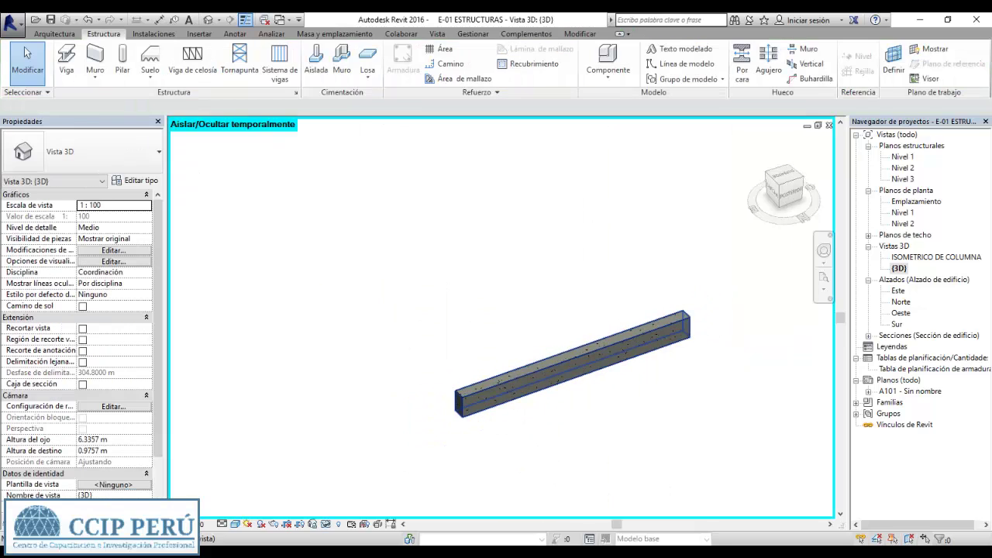
Reset the temporary isolation with HR to restore all elements
{"action": "key", "text": "h"}
{"action": "key", "text": "r"}
{"action": "left_click", "coordinate": [556, 310]}
{"action": "mouse_move", "coordinate": [557, 310]}
{"action": "middle_mouse_down", "text": "shift"}
{"action": "mouse_move", "coordinate": [620, 310]}
{"action": "mouse_move", "coordinate": [635, 364]}
{"action": "middle_mouse_up", "text": "shift"}
{"action": "key", "text": "Escape"}
In the Nivel 1 plan, copy the grid G beam onto grid rows F and E
{"action": "double_click", "coordinate": [902, 157]}
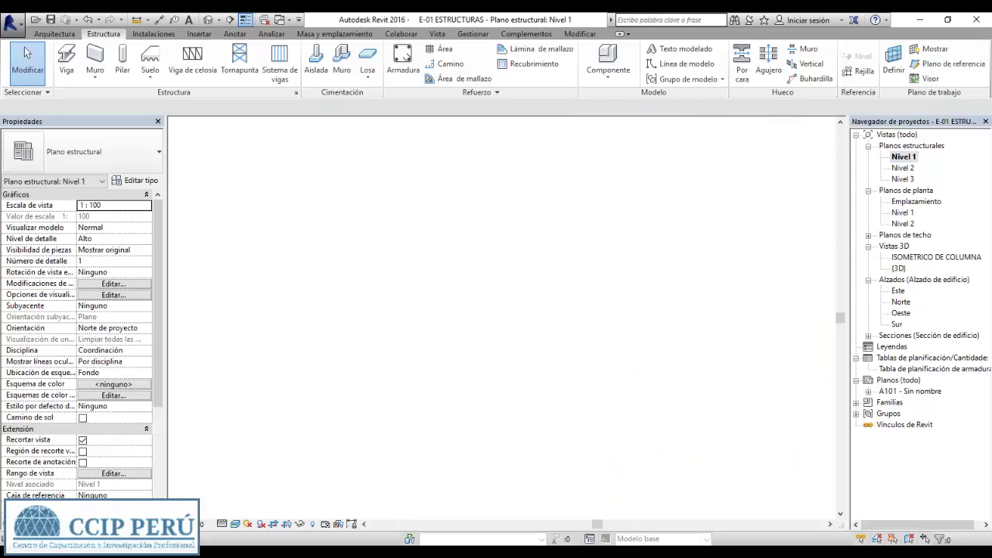
{"action": "left_click", "coordinate": [496, 500]}
{"action": "scroll", "coordinate": [496, 310], "scroll_direction": "down", "scroll_amount": 2}
{"action": "key", "text": "c"}
{"action": "key", "text": "o"}
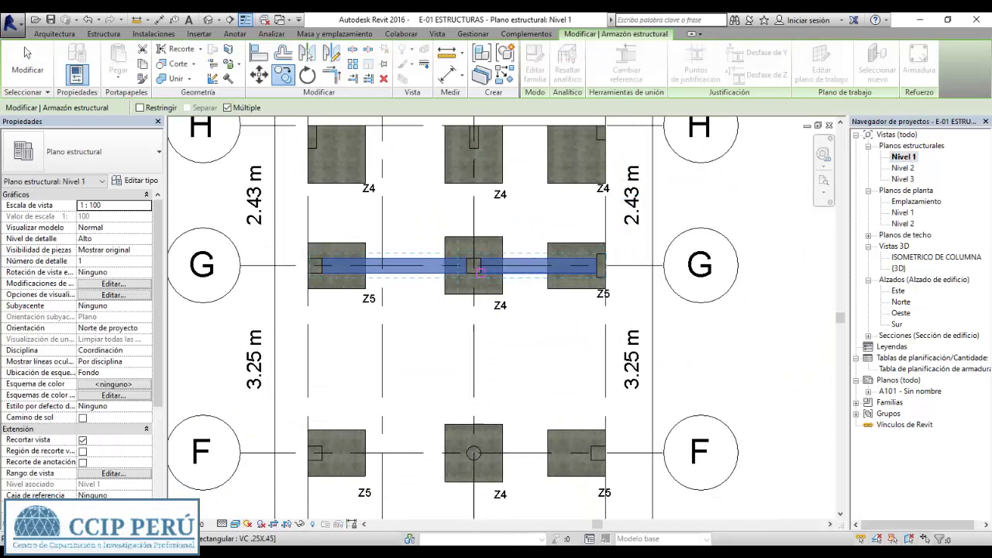
{"action": "left_click", "coordinate": [473, 266]}
{"action": "left_click", "coordinate": [472, 365]}
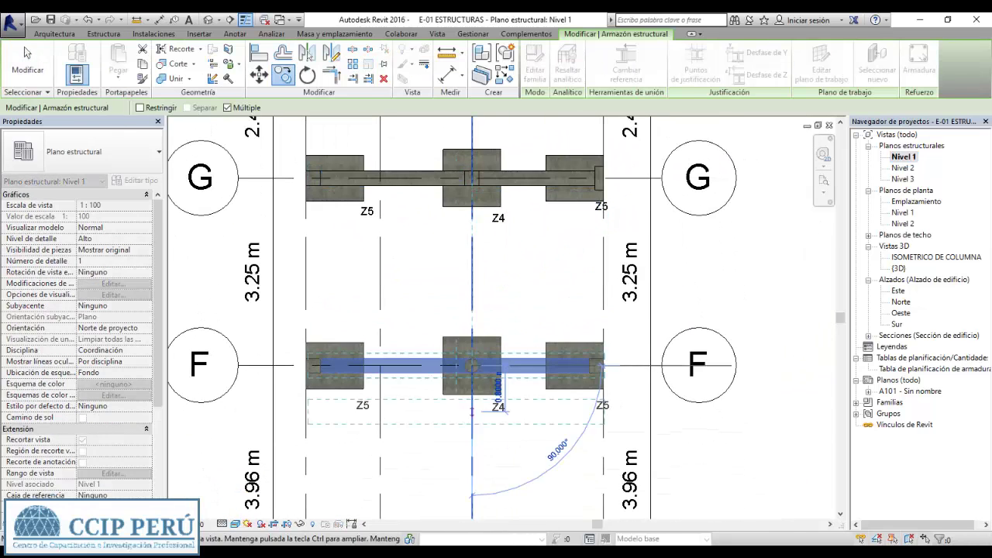
{"action": "middle_click_drag", "start_coordinate": [472, 535], "coordinate": [481, 368]}
{"action": "left_click", "coordinate": [480, 426]}
{"action": "scroll", "coordinate": [381, 442], "scroll_direction": "up", "scroll_amount": 3}
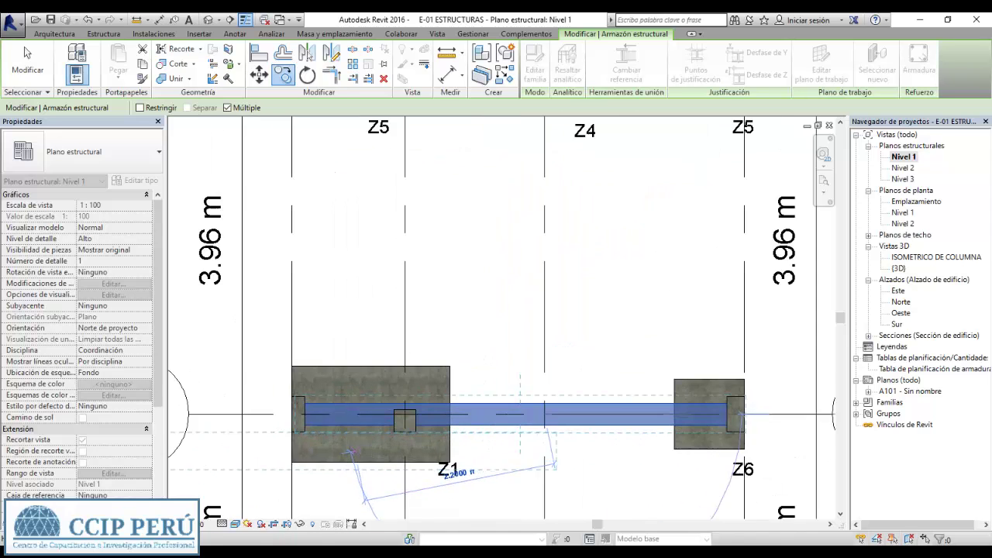
{"action": "scroll", "coordinate": [380, 442], "scroll_direction": "up", "scroll_amount": 3}
{"action": "key", "text": "Escape"}
Start the Align command (AL), then cancel it and clear the selection
{"action": "key", "text": "Escape"}
{"action": "key", "text": "a"}
{"action": "key", "text": "l"}
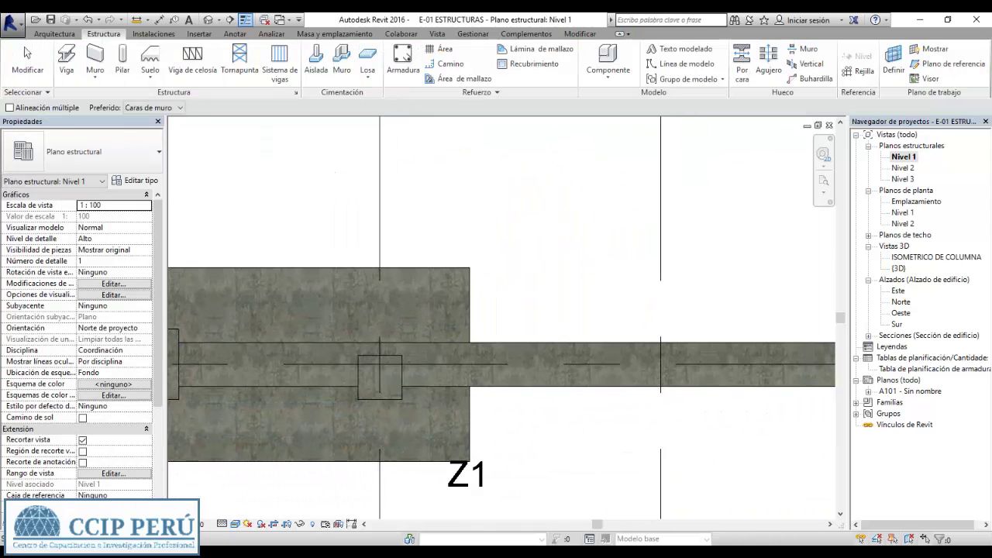
{"action": "key", "text": "Escape"}
{"action": "scroll", "coordinate": [477, 381], "scroll_direction": "down", "scroll_amount": 2}
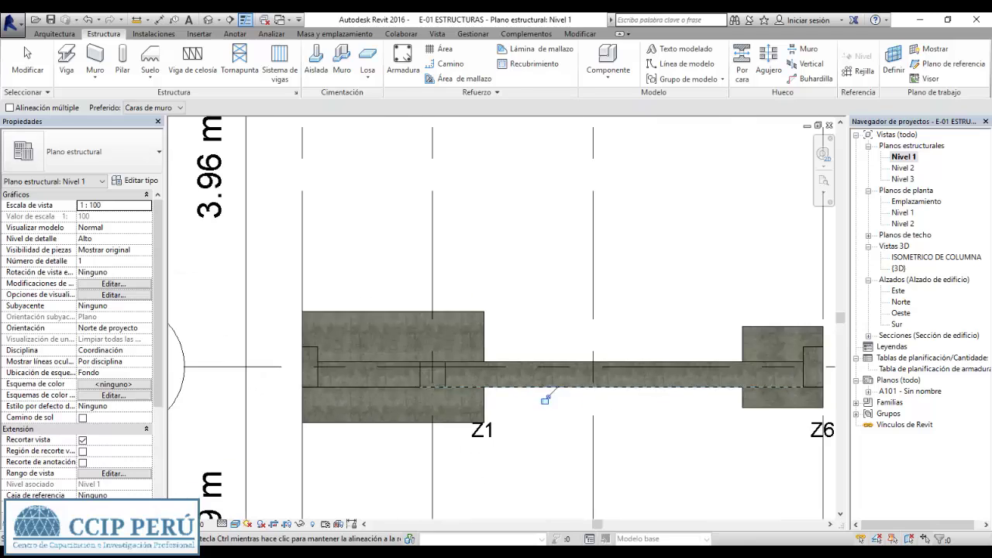
{"action": "scroll", "coordinate": [477, 382], "scroll_direction": "down", "scroll_amount": 2}
In 3D, select the two lower tie beams and give them a -0.6 m start level offset
{"action": "key", "text": "3"}
{"action": "key", "text": "d"}
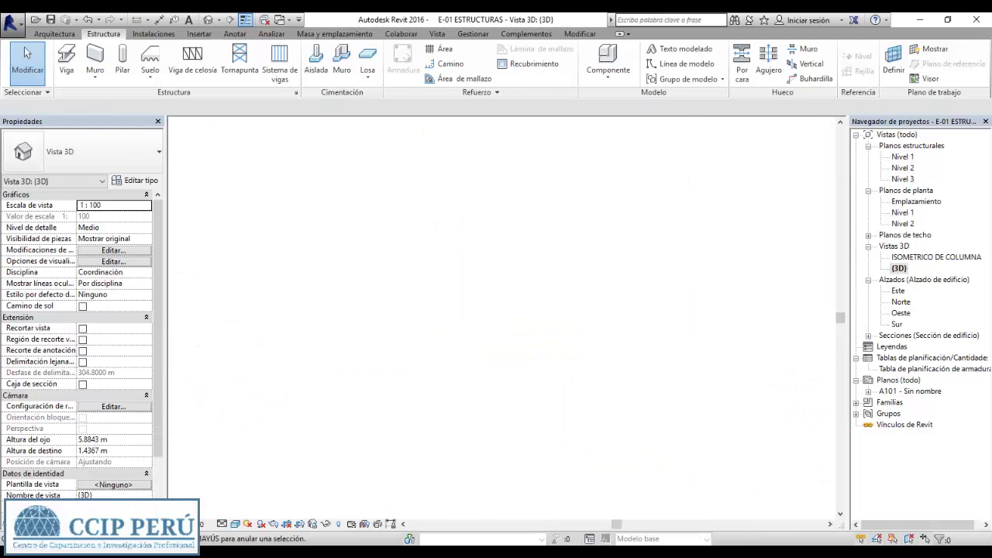
{"action": "mouse_move", "coordinate": [543, 310]}
{"action": "middle_mouse_down", "text": "shift"}
{"action": "mouse_move", "coordinate": [411, 310]}
{"action": "mouse_move", "coordinate": [424, 426]}
{"action": "middle_mouse_up", "text": "shift"}
{"action": "left_click", "coordinate": [449, 361]}
{"action": "scroll", "coordinate": [426, 317], "scroll_direction": "down", "scroll_amount": 3}
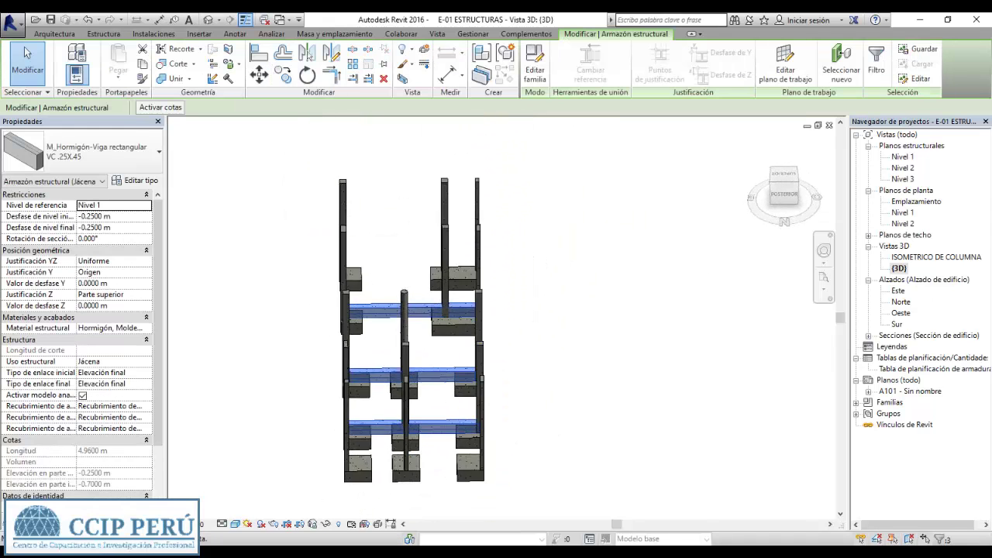
{"action": "middle_click_drag", "start_coordinate": [426, 318], "coordinate": [489, 310], "text": "shift"}
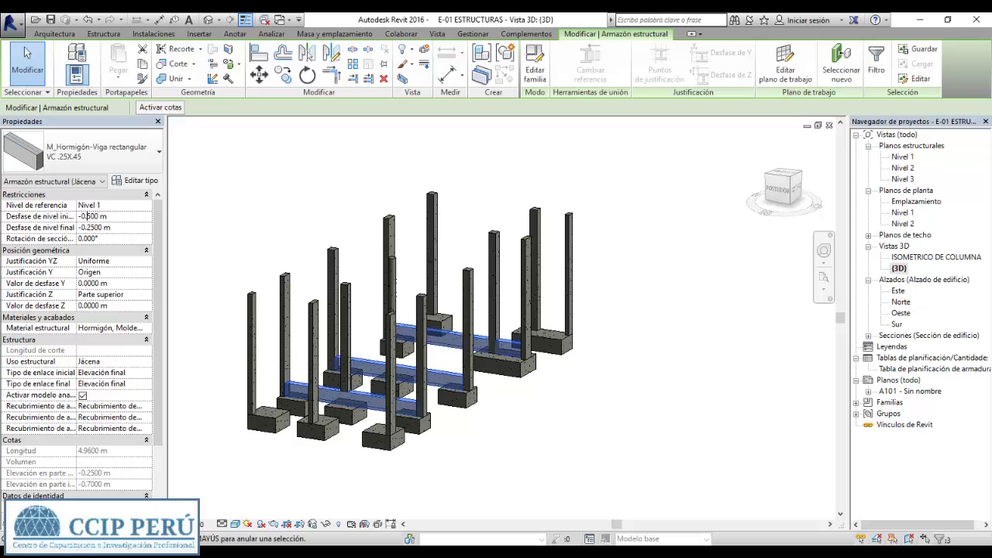
{"action": "left_click", "coordinate": [114, 216]}
{"action": "type", "text": "60"}
{"action": "key", "text": "Return"}
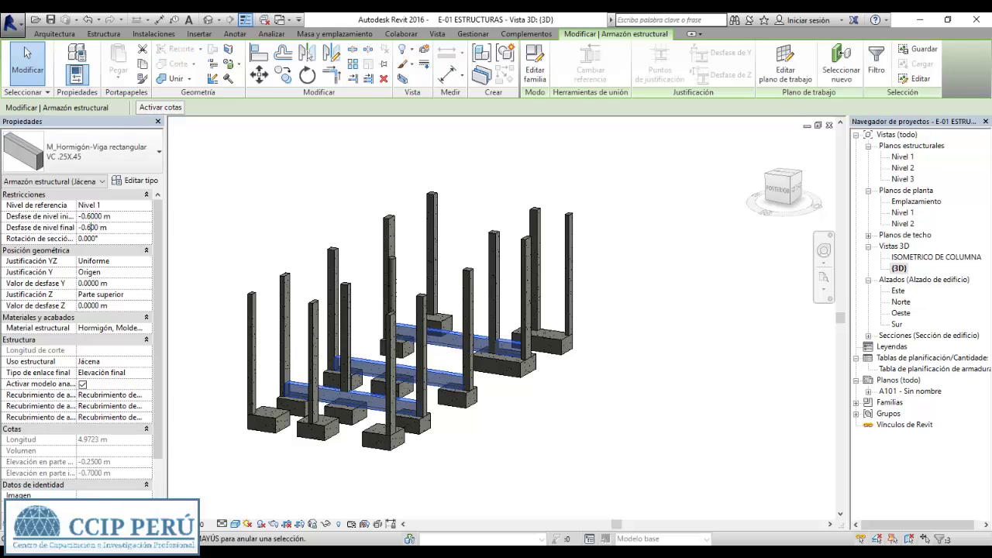
Change the tie beams' start level offset to -0.8 m
{"action": "scroll", "coordinate": [354, 430], "scroll_direction": "up", "scroll_amount": 2}
{"action": "scroll", "coordinate": [354, 430], "scroll_direction": "up", "scroll_amount": 2}
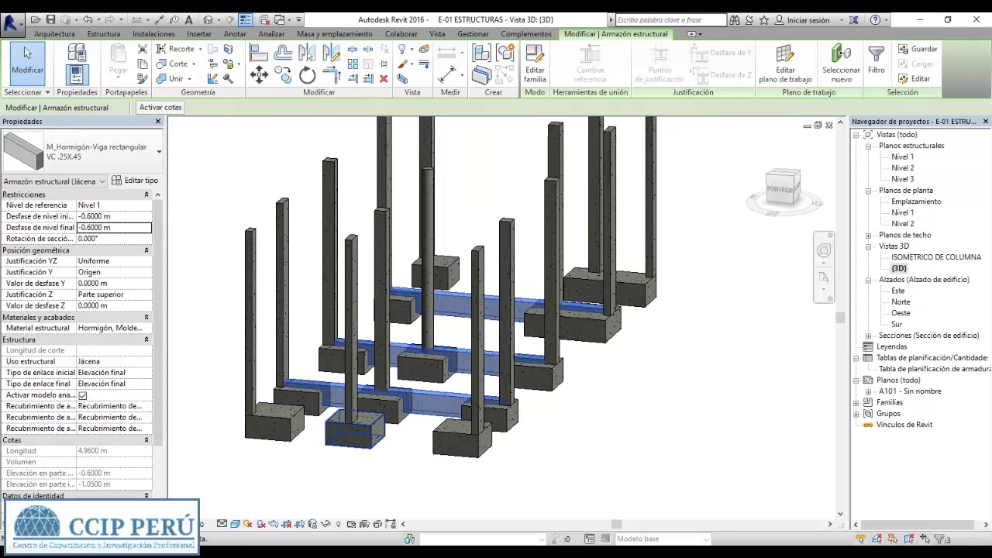
{"action": "left_click", "coordinate": [782, 186]}
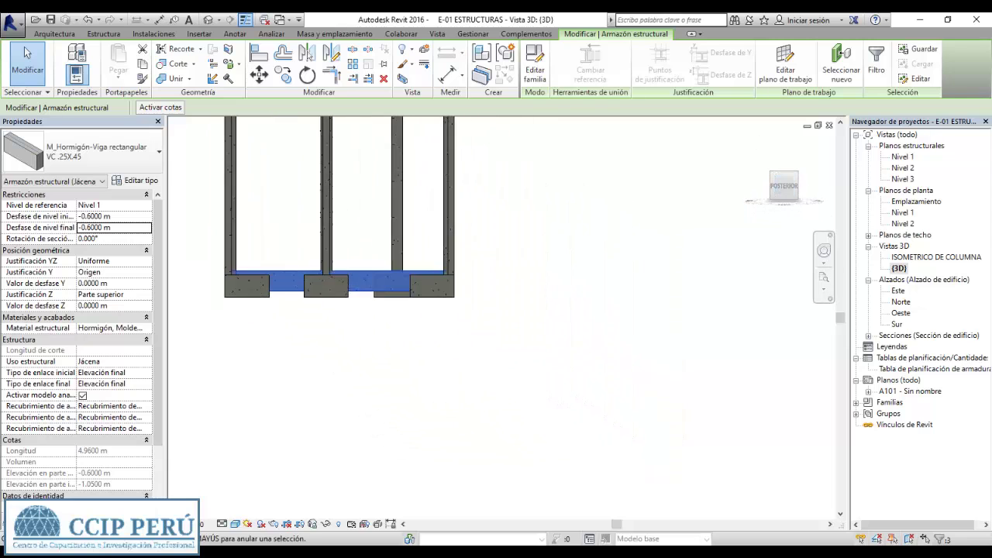
{"action": "type", "text": "8"}
{"action": "left_click", "coordinate": [114, 216]}
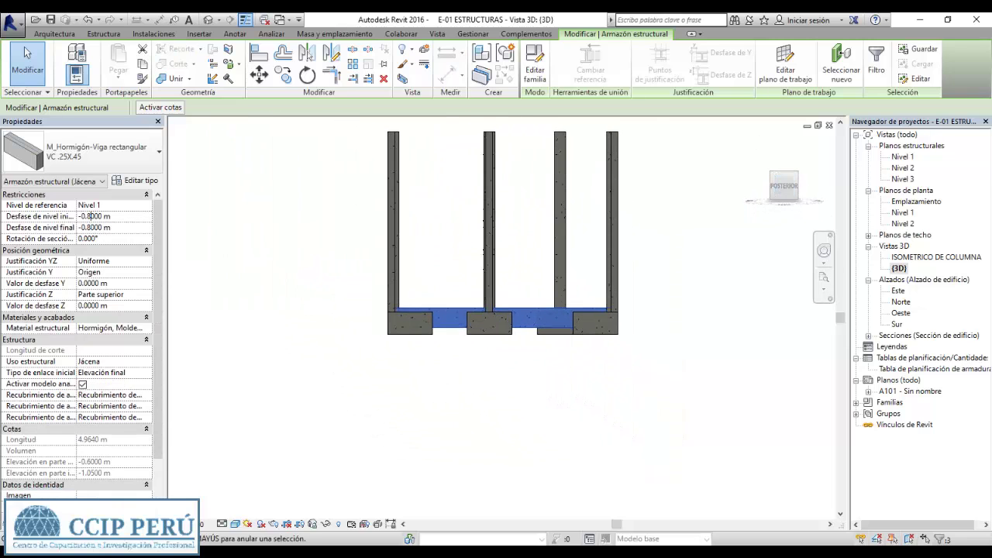
{"action": "type", "text": "-0.8"}
{"action": "key", "text": "Return"}
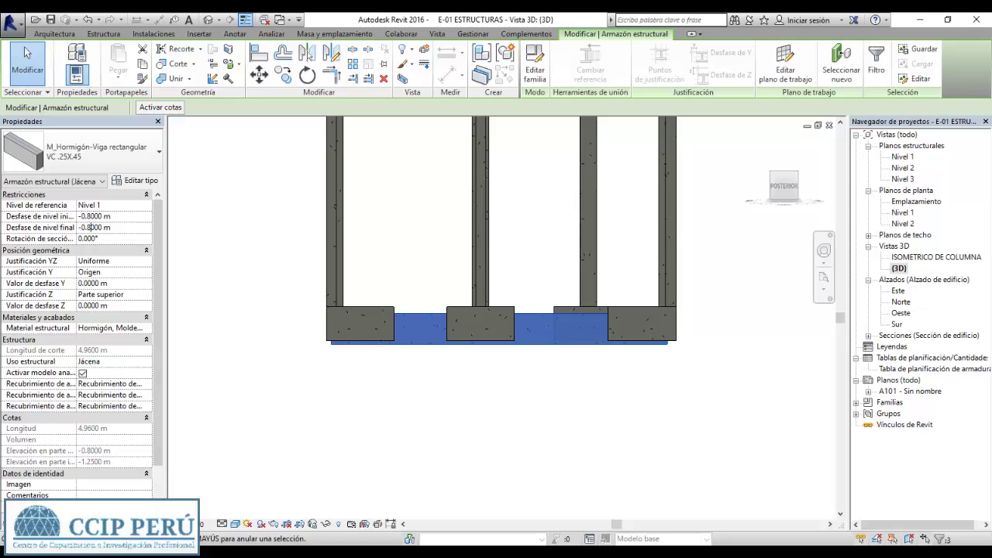
{"action": "key", "text": "Return"}
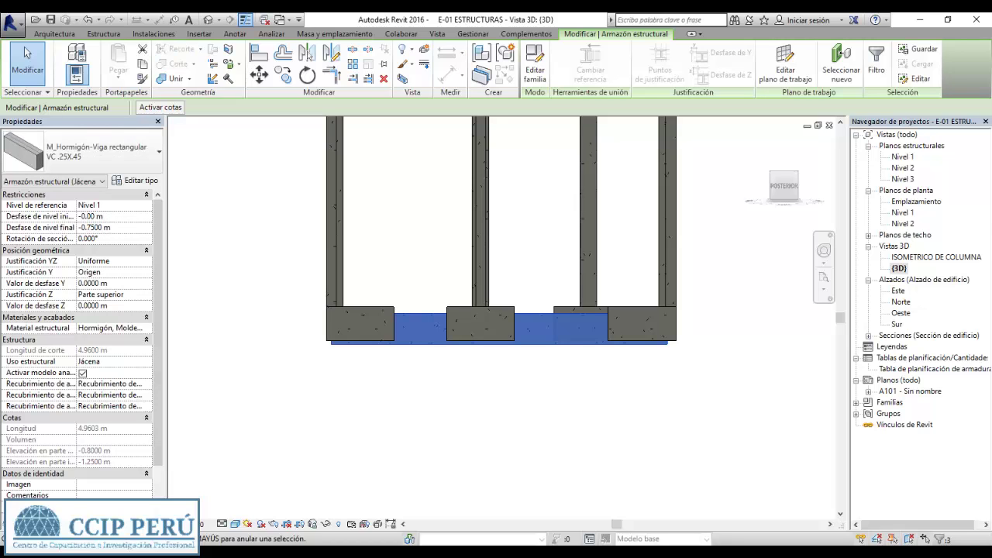
{"action": "type", "text": "75"}
{"action": "key", "text": "Escape"}
{"action": "mouse_move", "coordinate": [495, 233]}
{"action": "middle_mouse_down", "text": "shift"}
{"action": "mouse_move", "coordinate": [627, 392]}
{"action": "mouse_move", "coordinate": [530, 221]}
{"action": "middle_mouse_up", "text": "shift"}
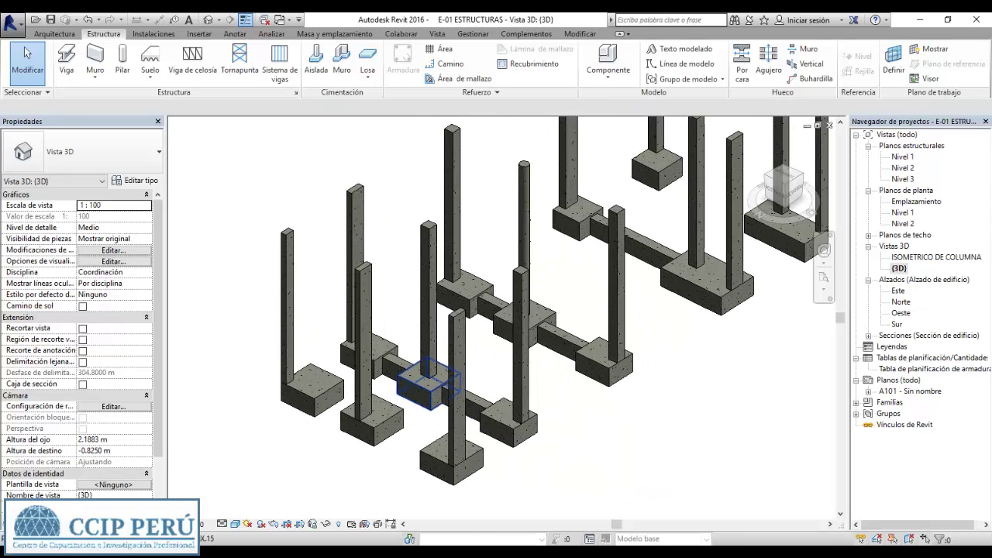
Orbit and zoom the 3D model to inspect the concrete frame and spiral stair
{"action": "key", "text": "ctrl+Tab"}
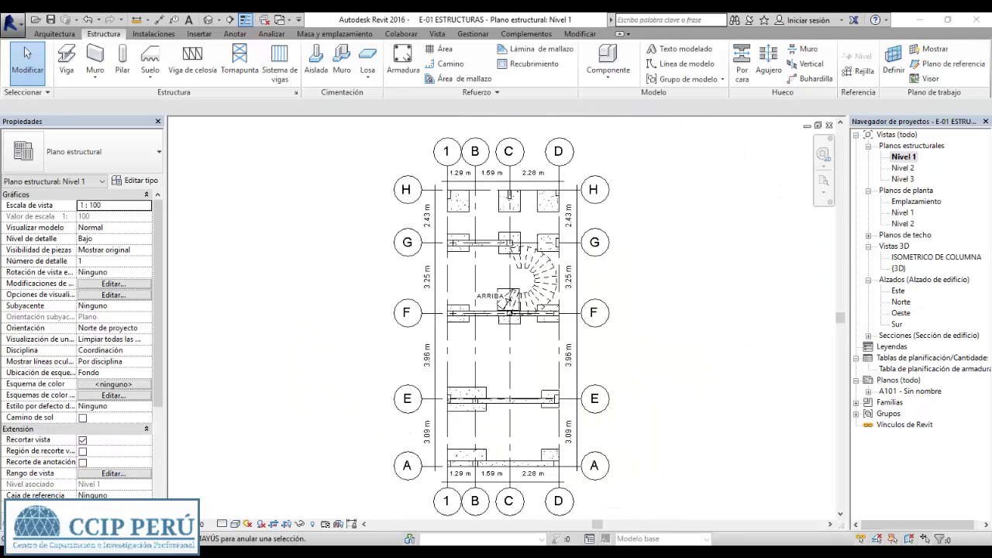
{"action": "middle_click_drag", "start_coordinate": [577, 349], "coordinate": [572, 333]}
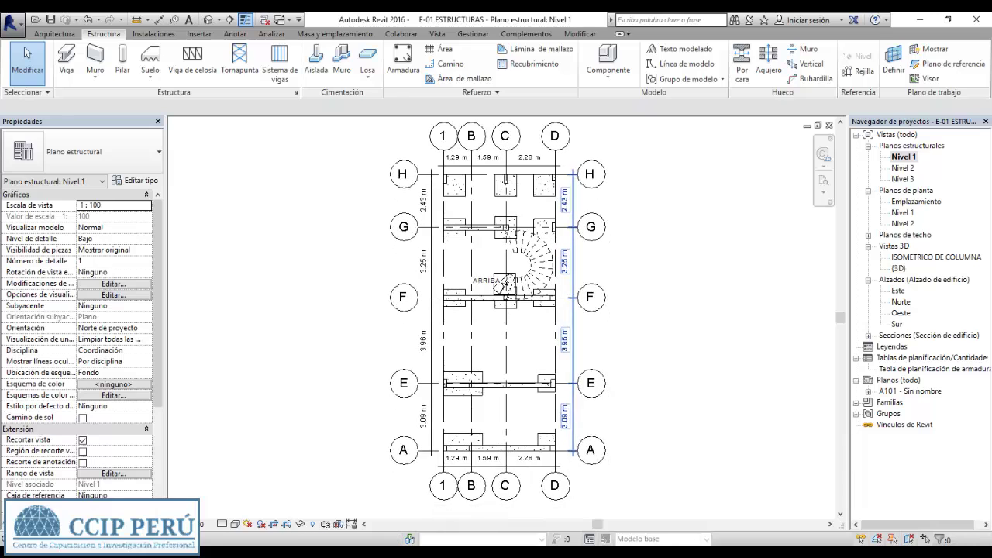
{"action": "key", "text": "ctrl+Tab"}
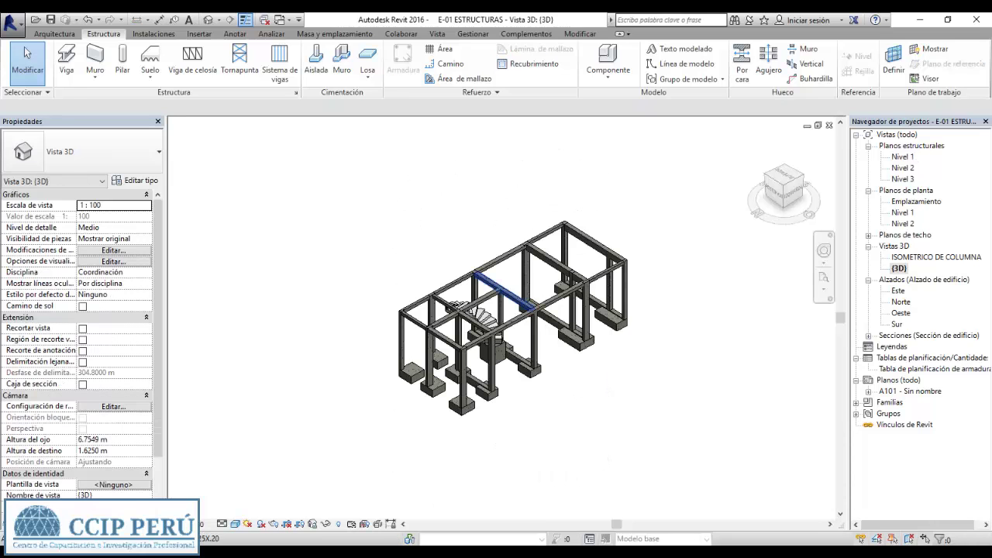
{"action": "mouse_move", "coordinate": [500, 291]}
{"action": "middle_mouse_down", "text": "shift"}
{"action": "mouse_move", "coordinate": [527, 335]}
{"action": "mouse_move", "coordinate": [333, 279]}
{"action": "middle_mouse_up", "text": "shift"}
{"action": "scroll", "coordinate": [333, 278], "scroll_direction": "up", "scroll_amount": 3}
{"action": "scroll", "coordinate": [333, 279], "scroll_direction": "up", "scroll_amount": 3}
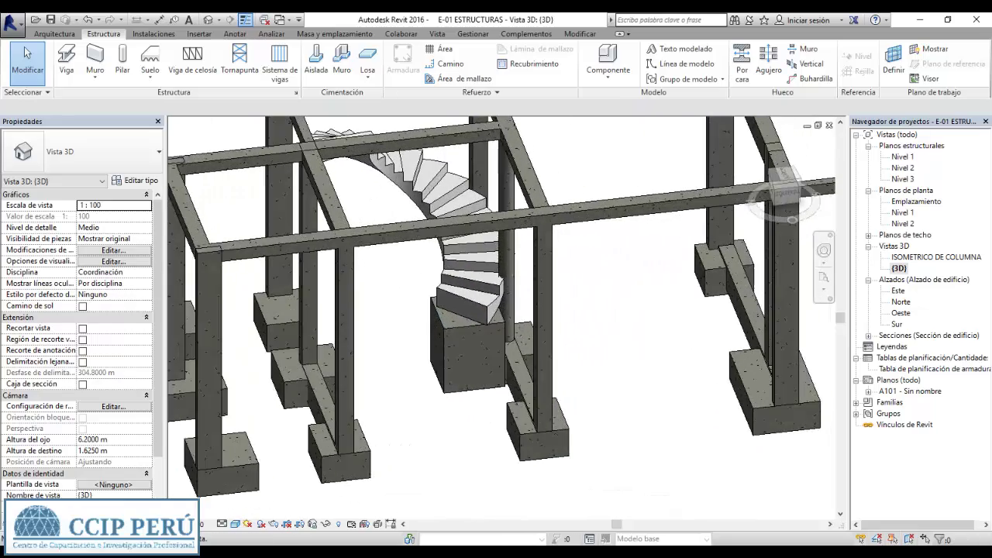
{"action": "scroll", "coordinate": [465, 349], "scroll_direction": "down", "scroll_amount": 3}
{"action": "scroll", "coordinate": [465, 349], "scroll_direction": "down", "scroll_amount": 3}
{"action": "mouse_move", "coordinate": [464, 349]}
{"action": "middle_mouse_down", "text": "shift"}
{"action": "mouse_move", "coordinate": [481, 364]}
{"action": "mouse_move", "coordinate": [527, 372]}
{"action": "mouse_move", "coordinate": [585, 365]}
{"action": "mouse_move", "coordinate": [419, 364]}
{"action": "middle_mouse_up", "text": "shift"}
{"action": "scroll", "coordinate": [585, 364], "scroll_direction": "up", "scroll_amount": 3}
{"action": "scroll", "coordinate": [585, 364], "scroll_direction": "down", "scroll_amount": 3}
{"action": "scroll", "coordinate": [465, 310], "scroll_direction": "up", "scroll_amount": 3}
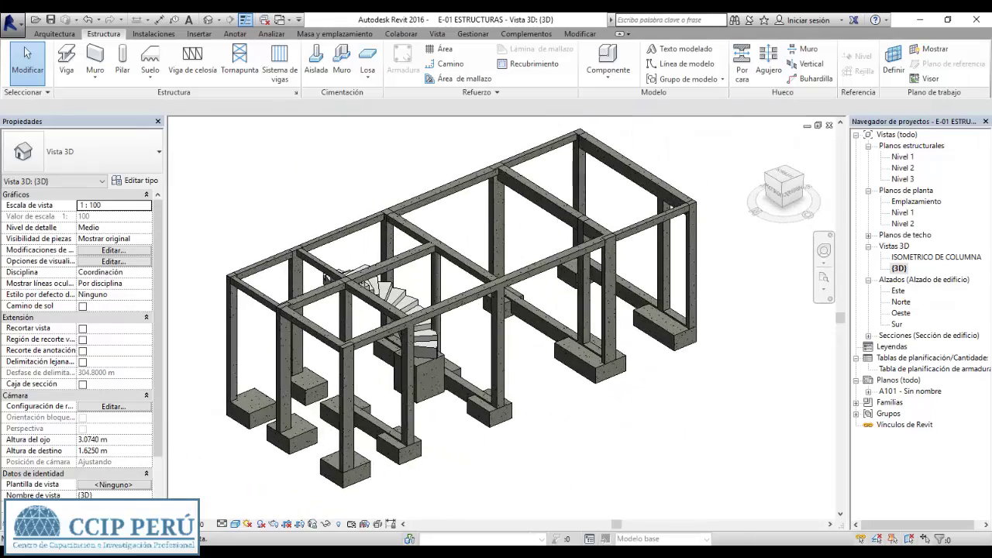
{"action": "scroll", "coordinate": [536, 394], "scroll_direction": "down", "scroll_amount": 3}
{"action": "middle_click_drag", "start_coordinate": [496, 341], "coordinate": [508, 330], "text": "shift"}
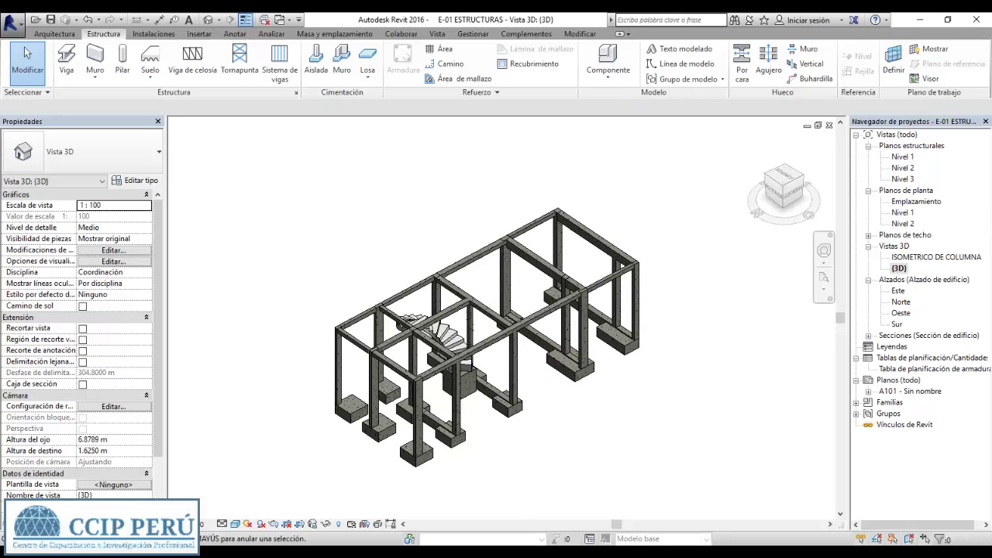
Open the Nivel 2 structural plan and zoom in on bays H–G
{"action": "double_click", "coordinate": [902, 167]}
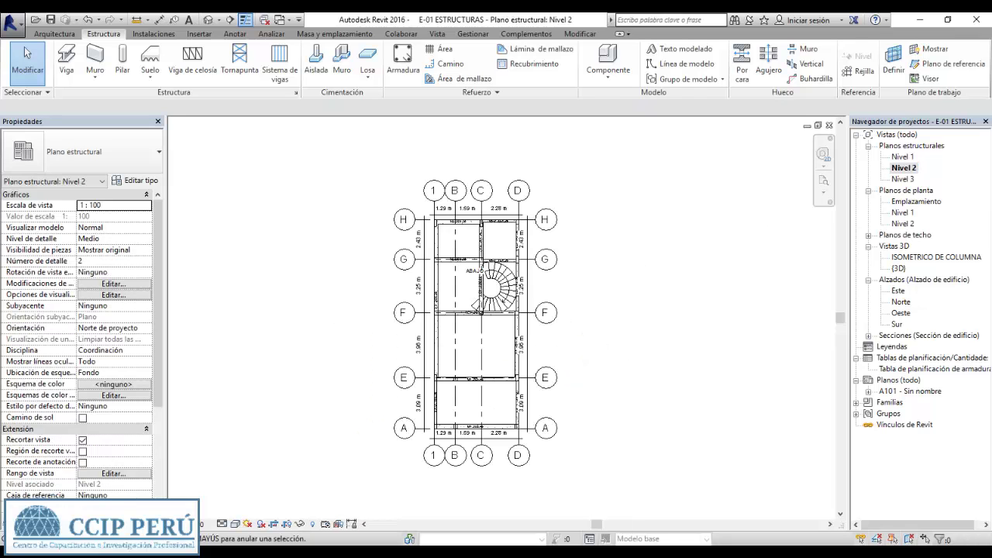
{"action": "double_click", "coordinate": [902, 156]}
{"action": "scroll", "coordinate": [430, 179], "scroll_direction": "up", "scroll_amount": 3}
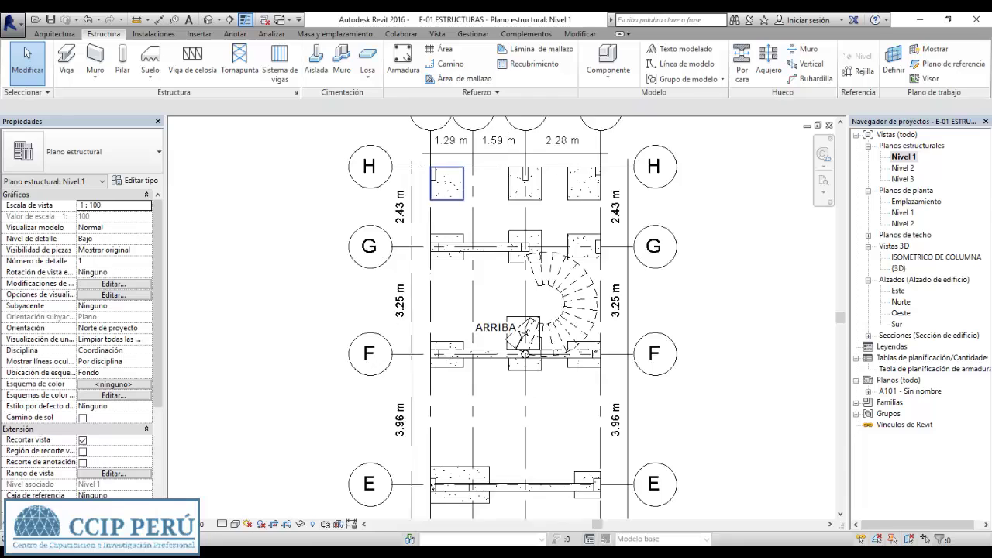
{"action": "scroll", "coordinate": [430, 178], "scroll_direction": "up", "scroll_amount": 2}
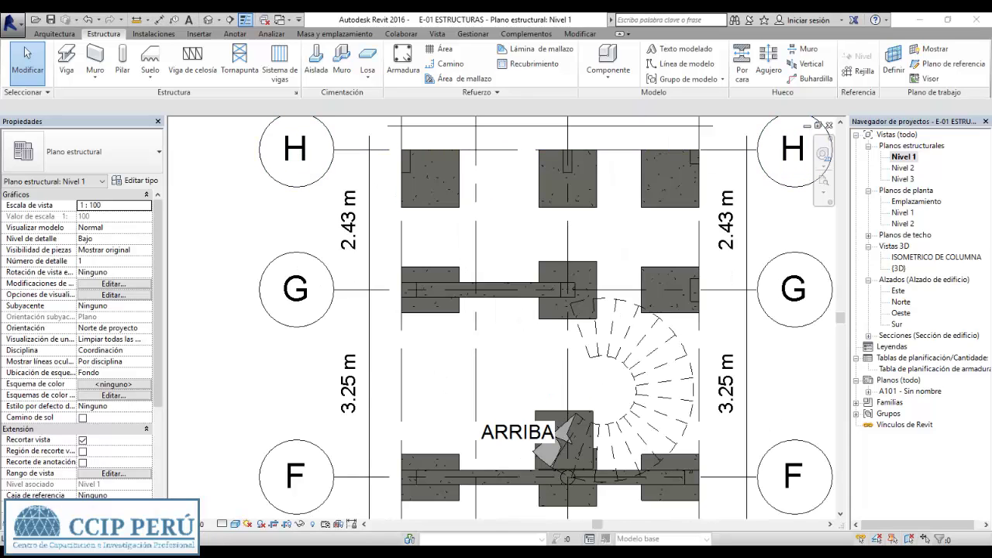
{"action": "double_click", "coordinate": [902, 168]}
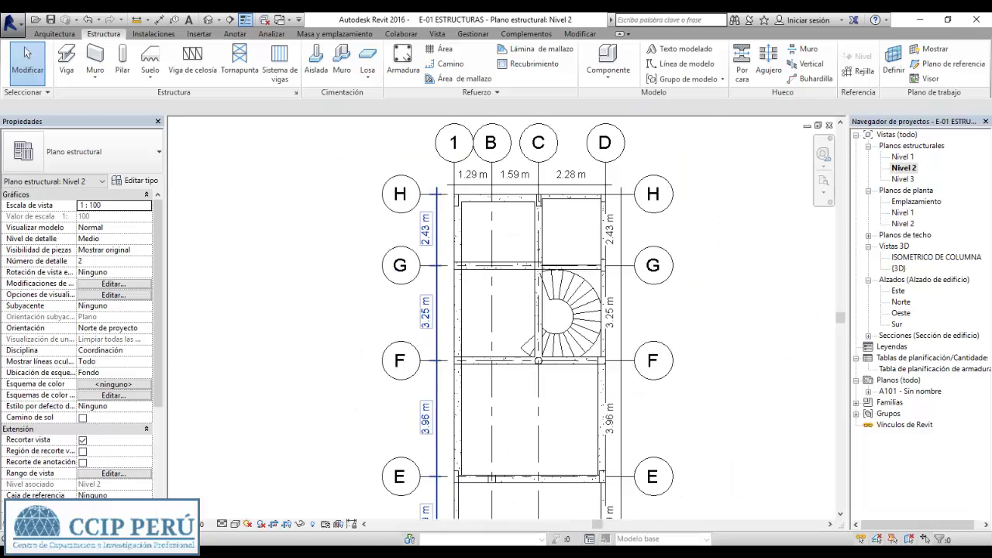
{"action": "scroll", "coordinate": [529, 194], "scroll_direction": "up", "scroll_amount": 3}
{"action": "scroll", "coordinate": [528, 194], "scroll_direction": "up", "scroll_amount": 2}
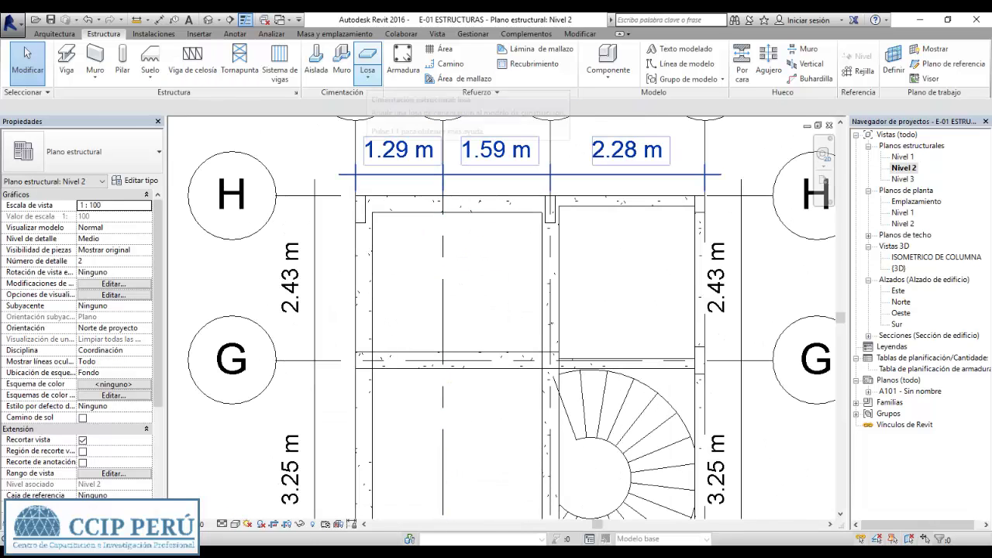
Start a structural floor and review the LOSA floor type properties
{"action": "left_click", "coordinate": [151, 76]}
{"action": "left_click", "coordinate": [186, 99]}
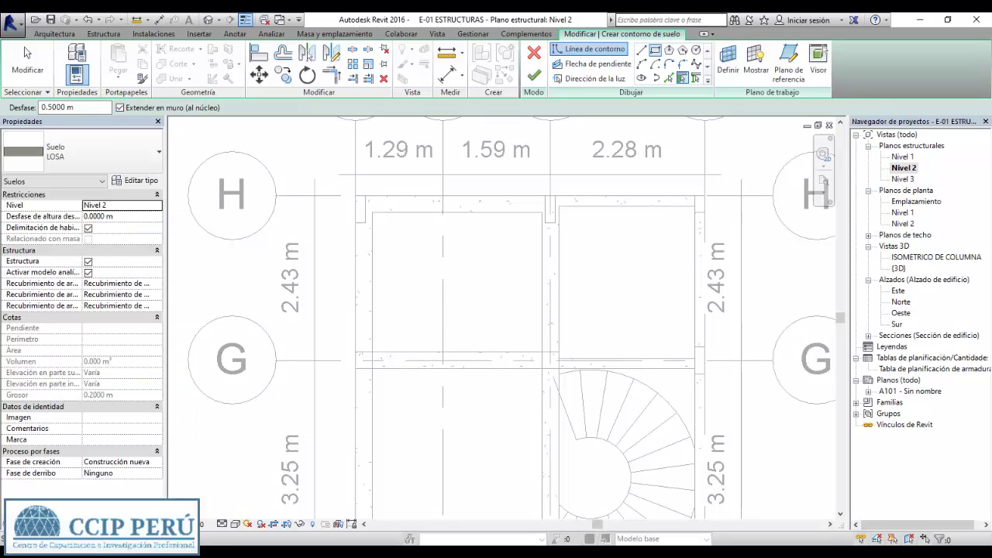
{"action": "left_click", "coordinate": [136, 181]}
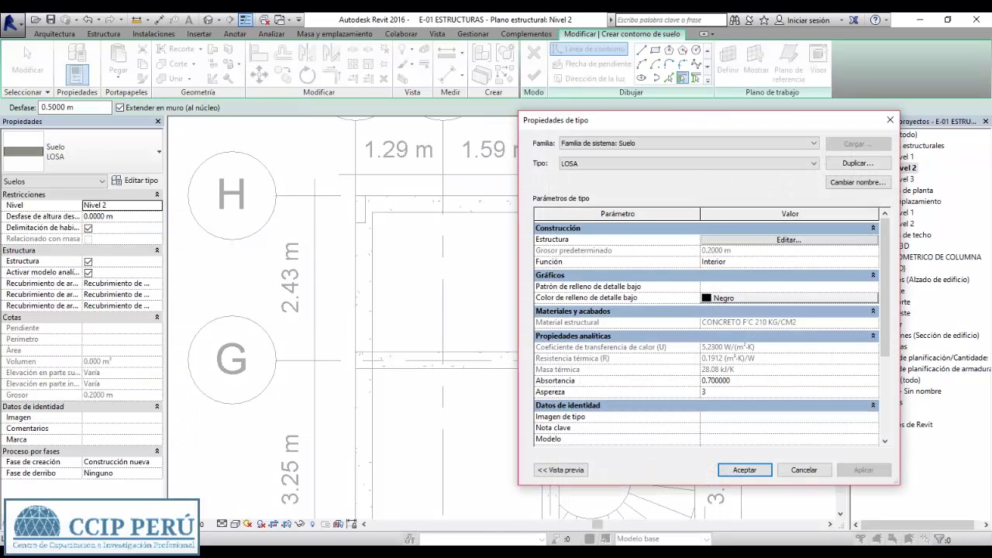
{"action": "key", "text": "Return"}
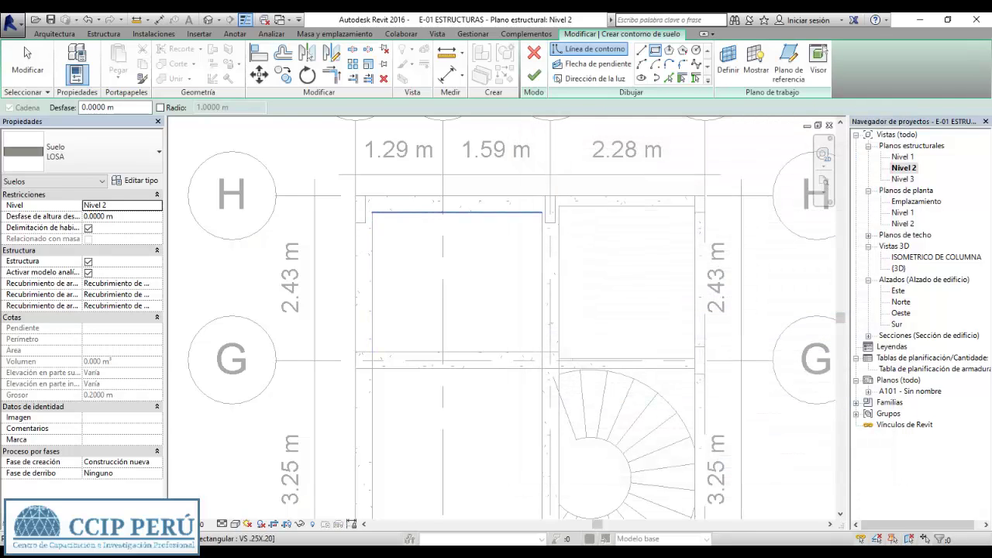
Sketch slab boundary rectangles over the left bay and the right bay
{"action": "left_click", "coordinate": [373, 211]}
{"action": "left_click", "coordinate": [541, 351]}
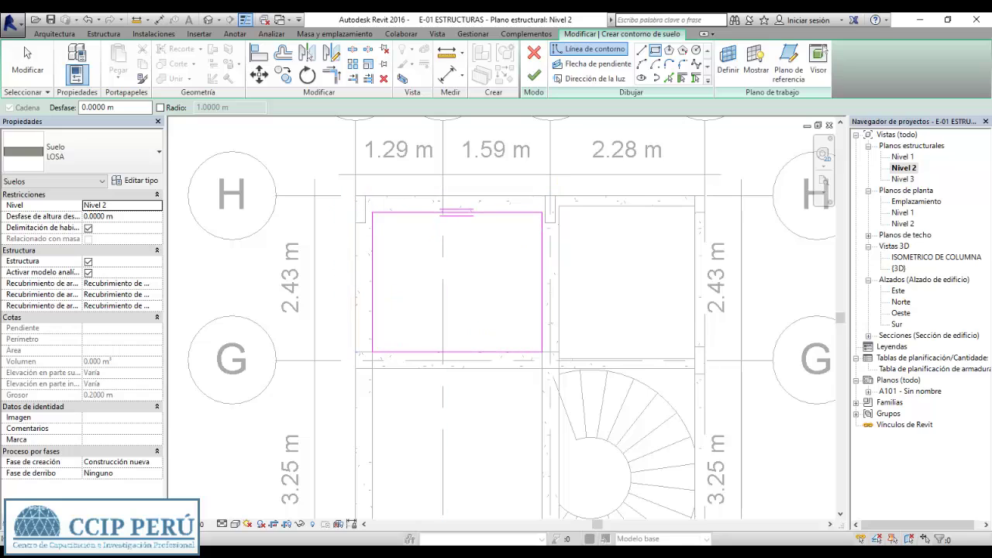
{"action": "left_click", "coordinate": [27, 58]}
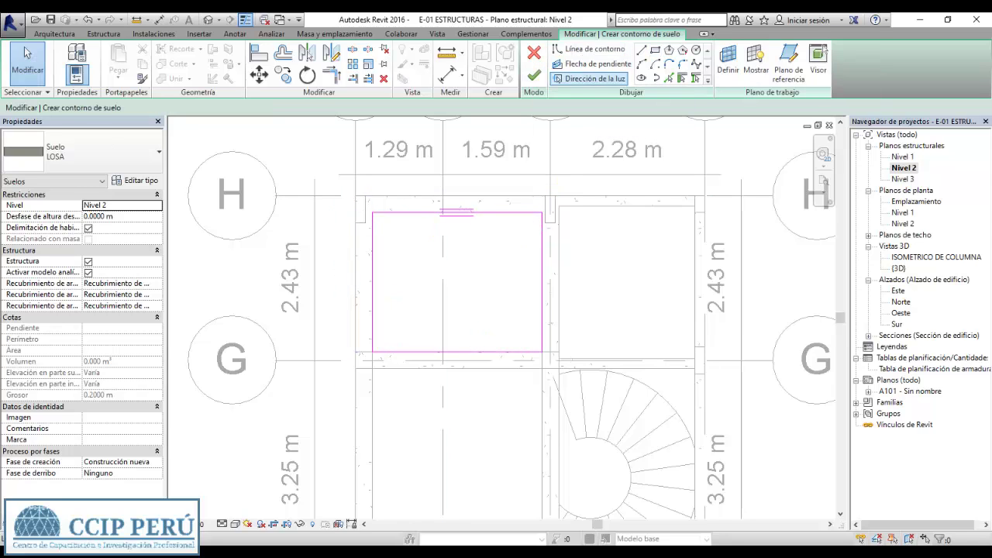
{"action": "left_click", "coordinate": [589, 48]}
{"action": "left_click", "coordinate": [558, 206]}
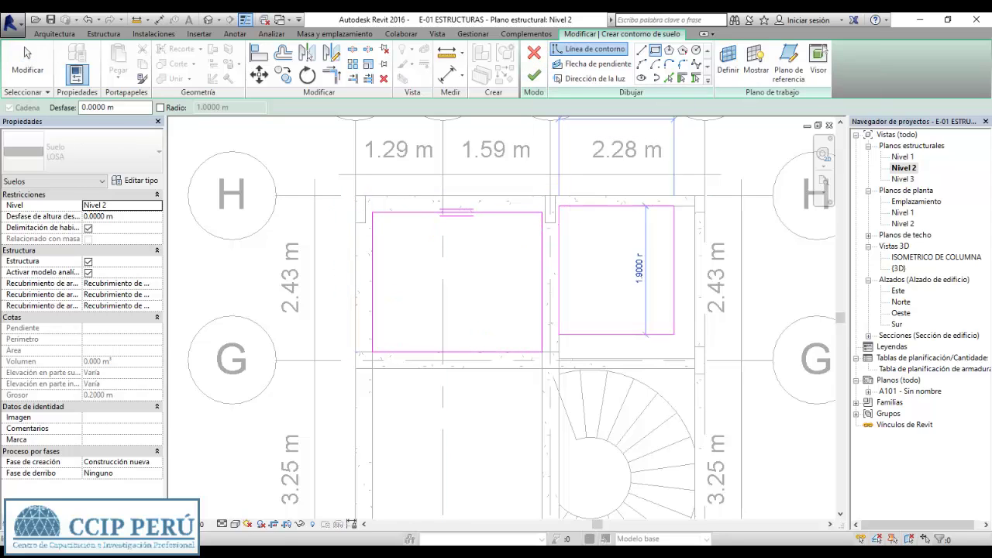
{"action": "left_click", "coordinate": [695, 358]}
Remove the overlapping right rectangle, finish the left-bay LOSA slab, and switch to 3D
{"action": "left_click", "coordinate": [27, 58]}
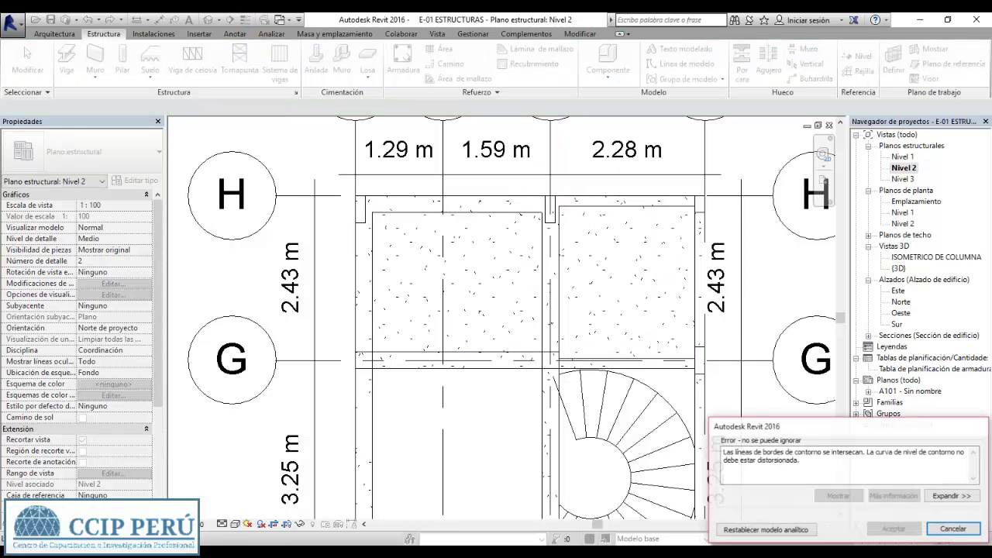
{"action": "left_click", "coordinate": [533, 75]}
{"action": "key", "text": "Escape"}
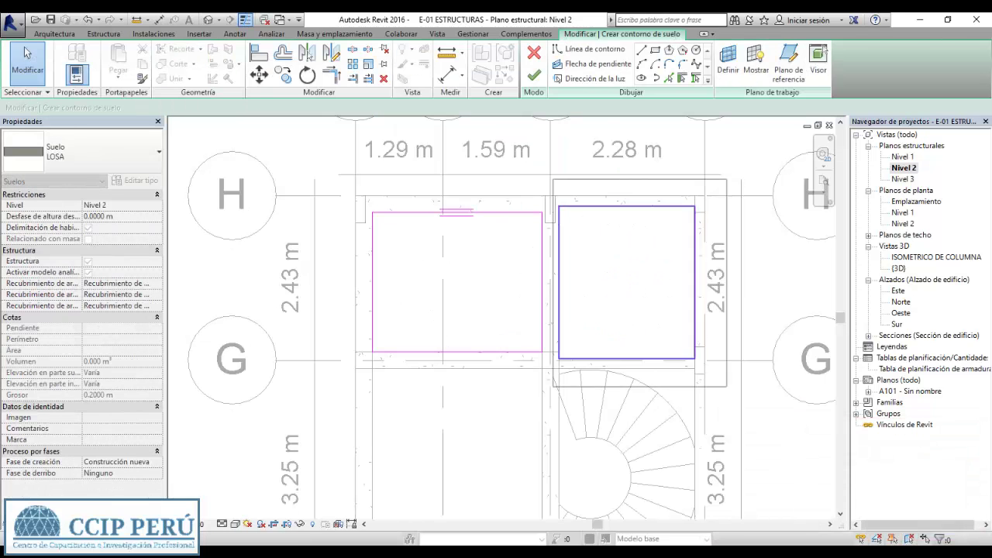
{"action": "key", "text": "Escape"}
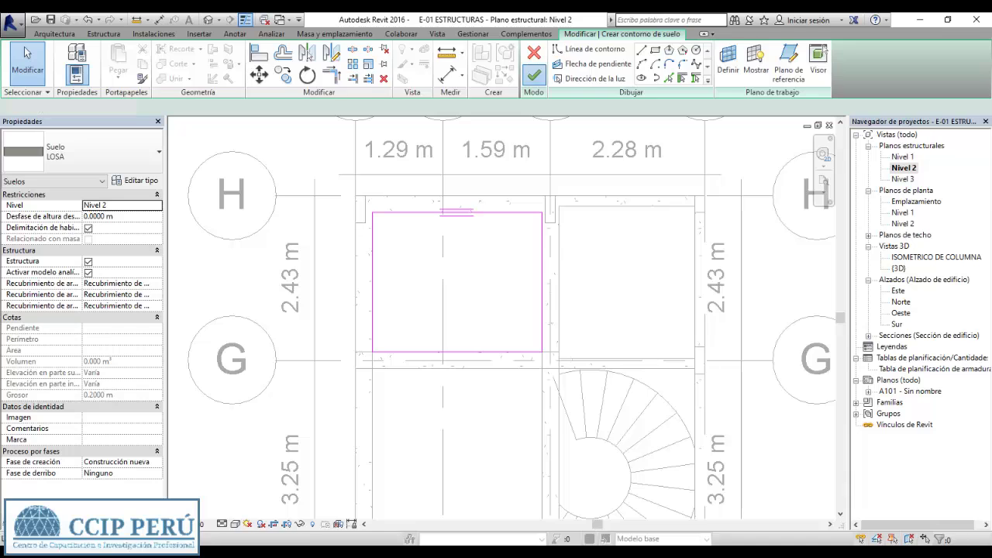
{"action": "left_click", "coordinate": [533, 75]}
{"action": "key", "text": "Escape"}
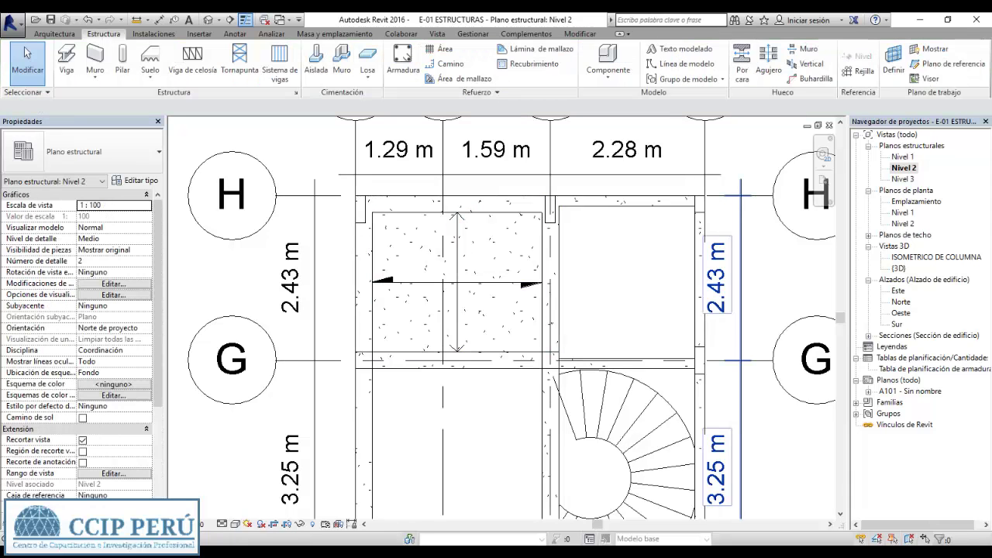
{"action": "key", "text": "3"}
{"action": "key", "text": "d"}
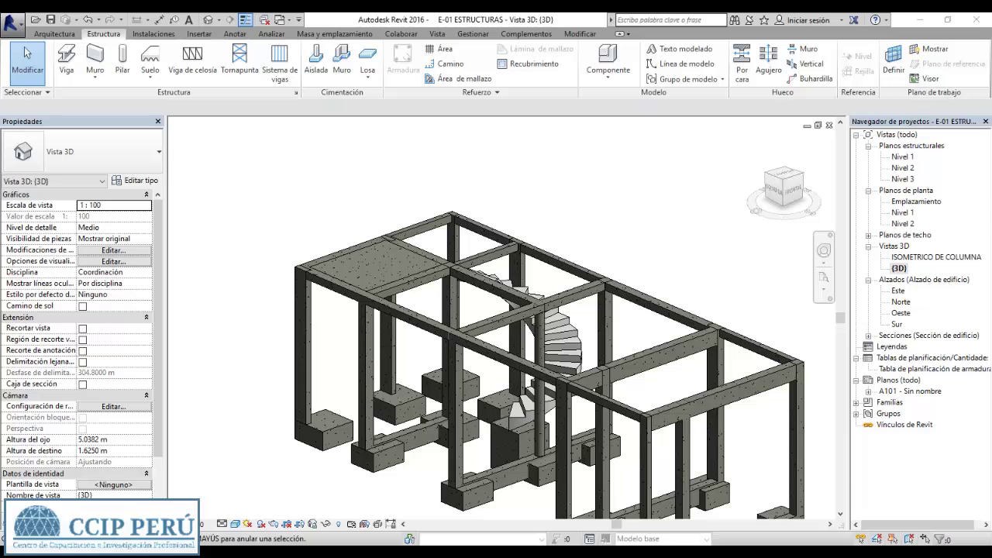
Open the Nivel 1 structural plan and zoom to fit the whole plan
{"action": "double_click", "coordinate": [902, 157]}
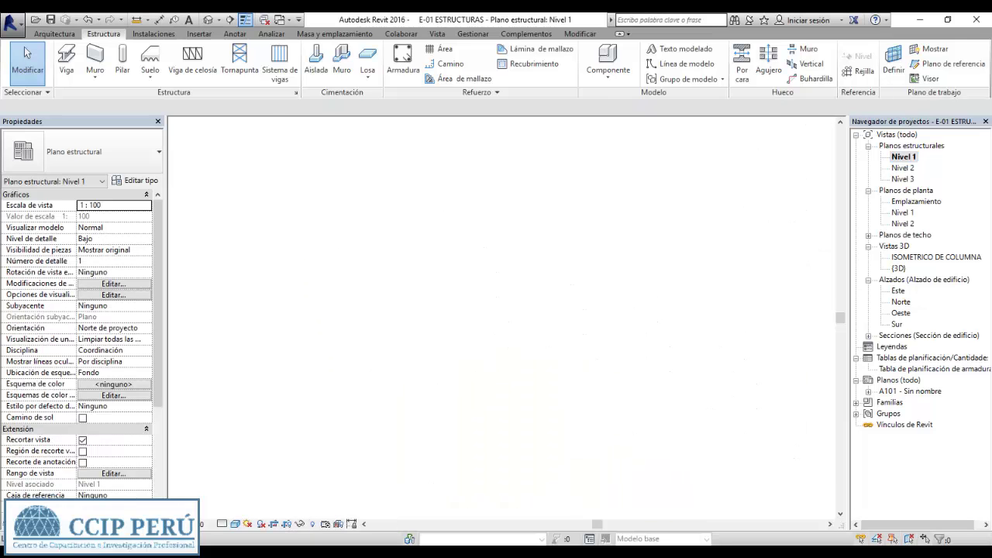
{"action": "key", "text": "z"}
{"action": "key", "text": "f"}
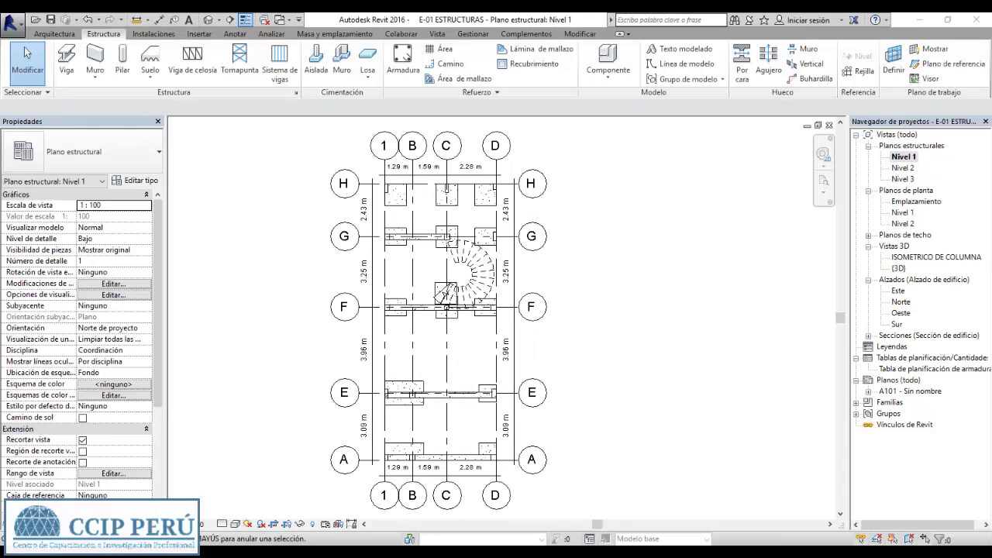
{"action": "scroll", "coordinate": [403, 471], "scroll_direction": "up", "scroll_amount": 2}
{"action": "scroll", "coordinate": [404, 471], "scroll_direction": "up", "scroll_amount": 3}
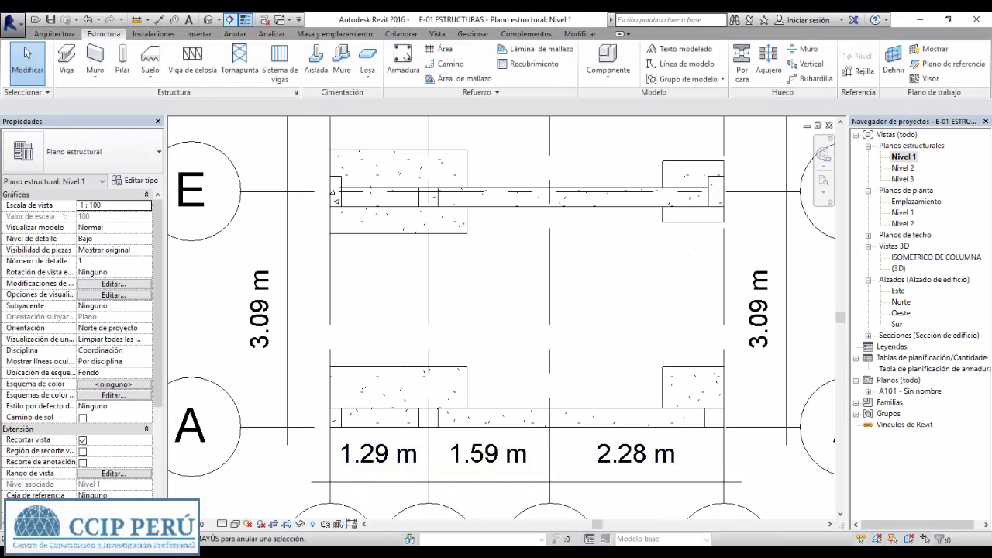
Draw a building section line across grid A
{"action": "left_click", "coordinate": [230, 19]}
{"action": "left_click", "coordinate": [266, 417]}
{"action": "scroll", "coordinate": [473, 417], "scroll_direction": "down", "scroll_amount": 1}
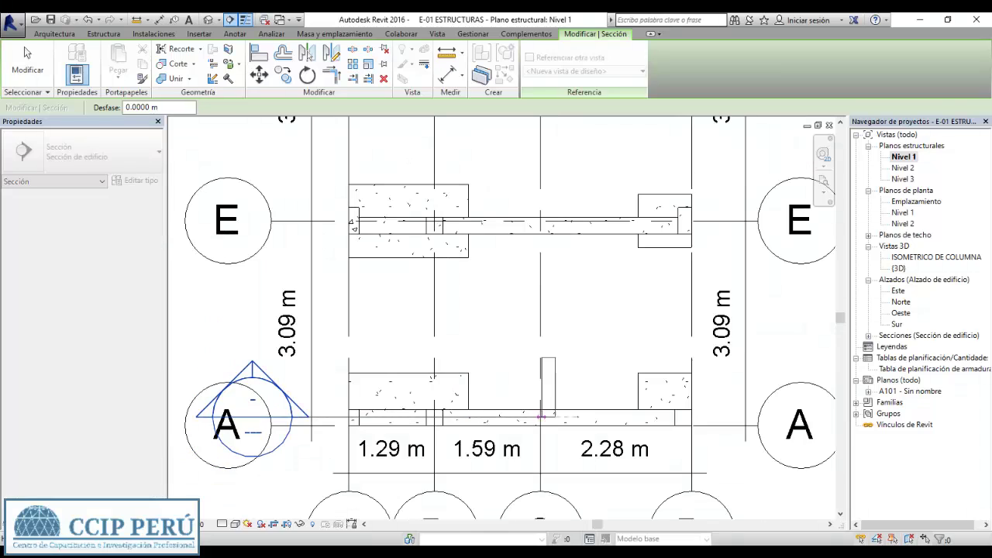
{"action": "left_click", "coordinate": [767, 417]}
{"action": "key", "text": "Escape"}
{"action": "key", "text": "Escape"}
Set the view's detail level to High and scale to 1:50
{"action": "left_click", "coordinate": [222, 524]}
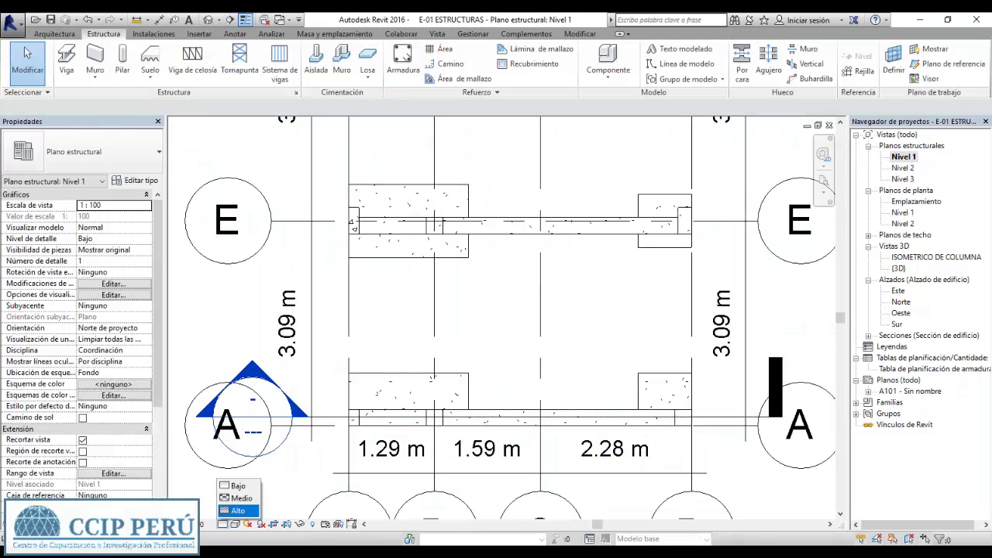
{"action": "left_click", "coordinate": [186, 523]}
{"action": "left_click", "coordinate": [205, 432]}
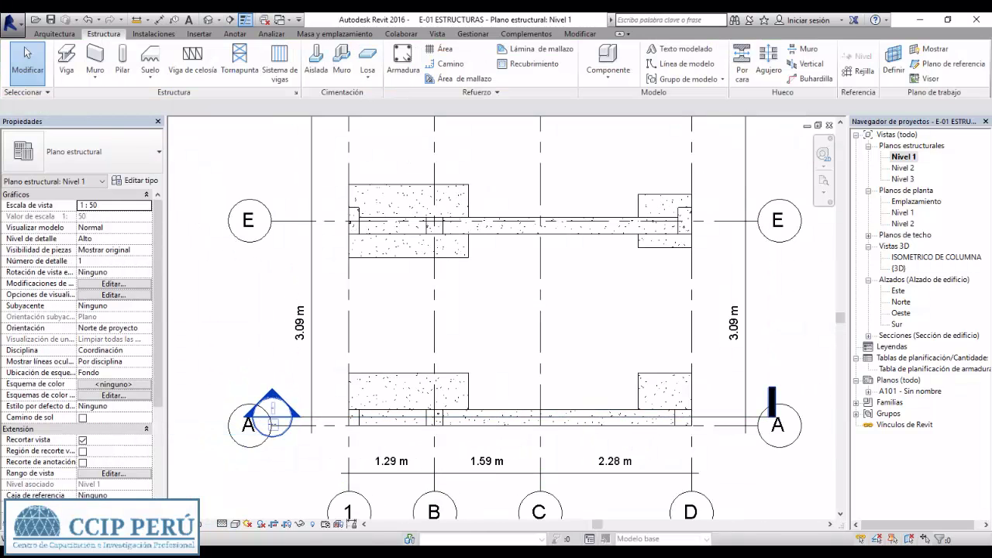
{"action": "scroll", "coordinate": [272, 418], "scroll_direction": "up", "scroll_amount": 2}
Open Sección 14 and extend its crop boundary down to include Nivel 1
{"action": "double_click", "coordinate": [272, 411]}
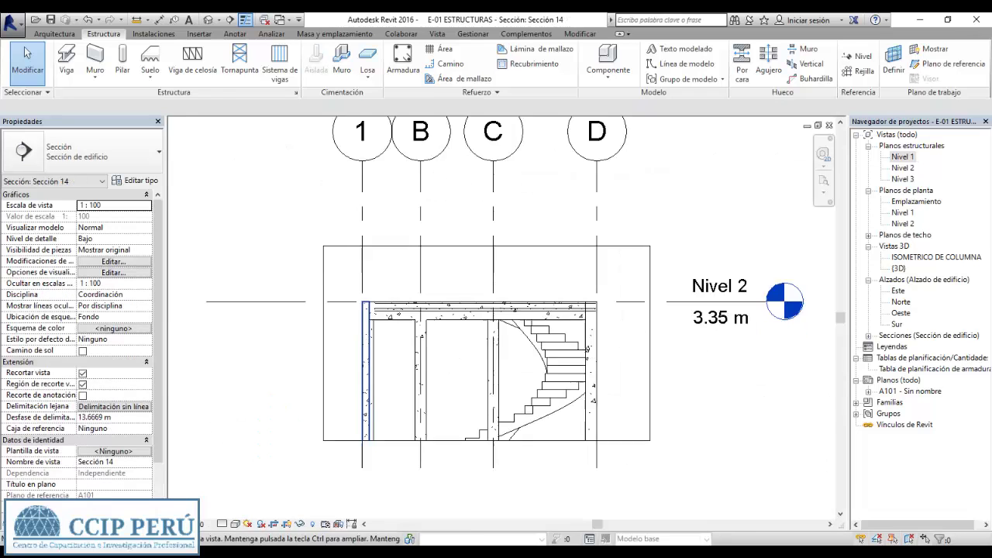
{"action": "scroll", "coordinate": [465, 279], "scroll_direction": "up", "scroll_amount": 1}
{"action": "left_click", "coordinate": [577, 310]}
{"action": "left_click_drag", "start_coordinate": [454, 347], "coordinate": [454, 463]}
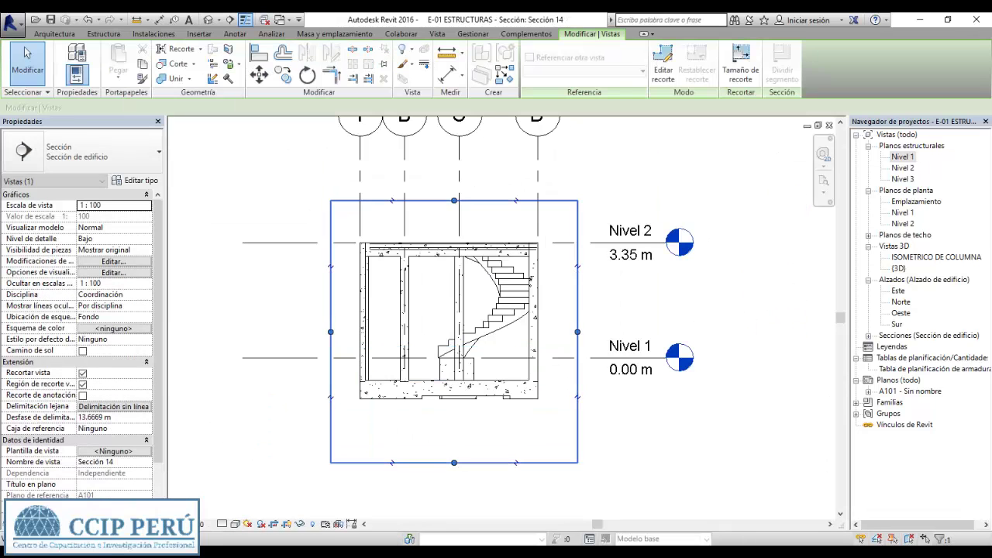
{"action": "key", "text": "Escape"}
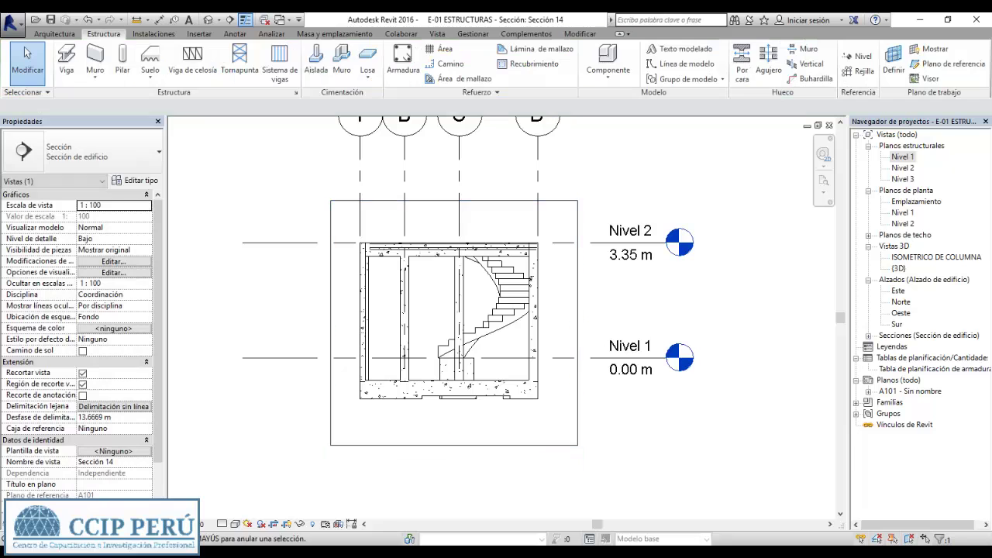
Back on Nivel 1, shorten the section's view depth toward grid A
{"action": "double_click", "coordinate": [902, 156]}
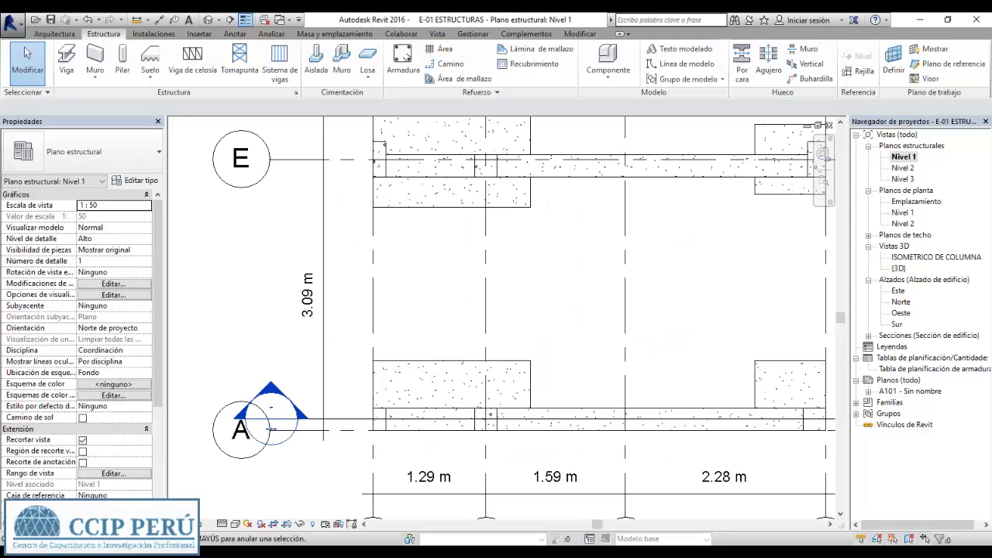
{"action": "left_click", "coordinate": [272, 427]}
{"action": "scroll", "coordinate": [299, 399], "scroll_direction": "down", "scroll_amount": 5}
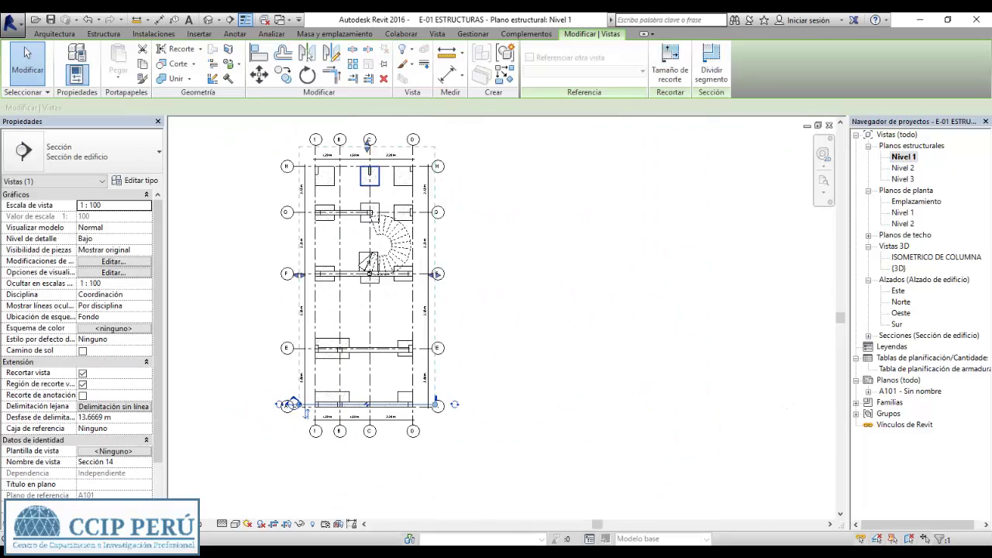
{"action": "left_click_drag", "start_coordinate": [367, 146], "coordinate": [367, 370]}
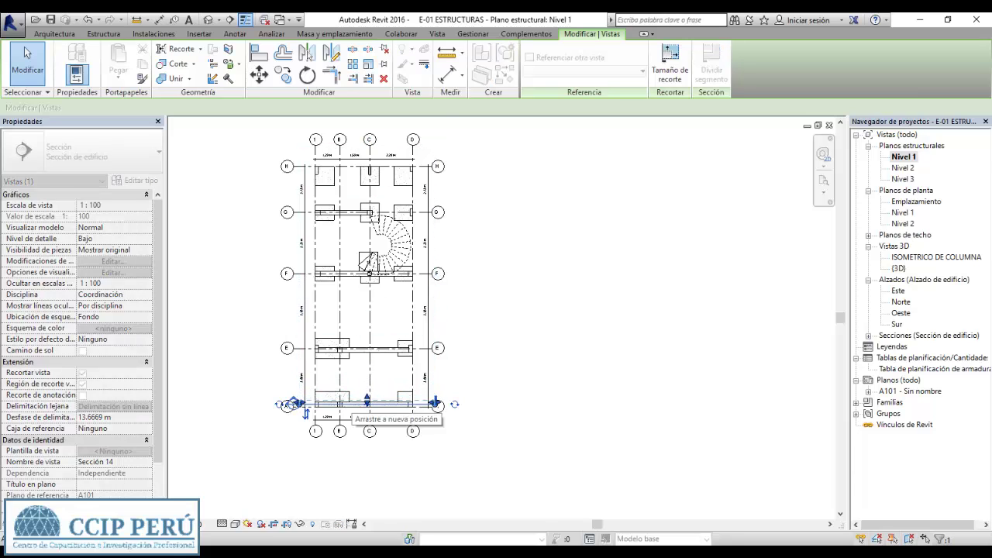
{"action": "scroll", "coordinate": [312, 409], "scroll_direction": "up", "scroll_amount": 4}
{"action": "scroll", "coordinate": [312, 409], "scroll_direction": "up", "scroll_amount": 5}
{"action": "middle_click_drag", "start_coordinate": [312, 409], "coordinate": [337, 410]}
{"action": "key", "text": "Escape"}
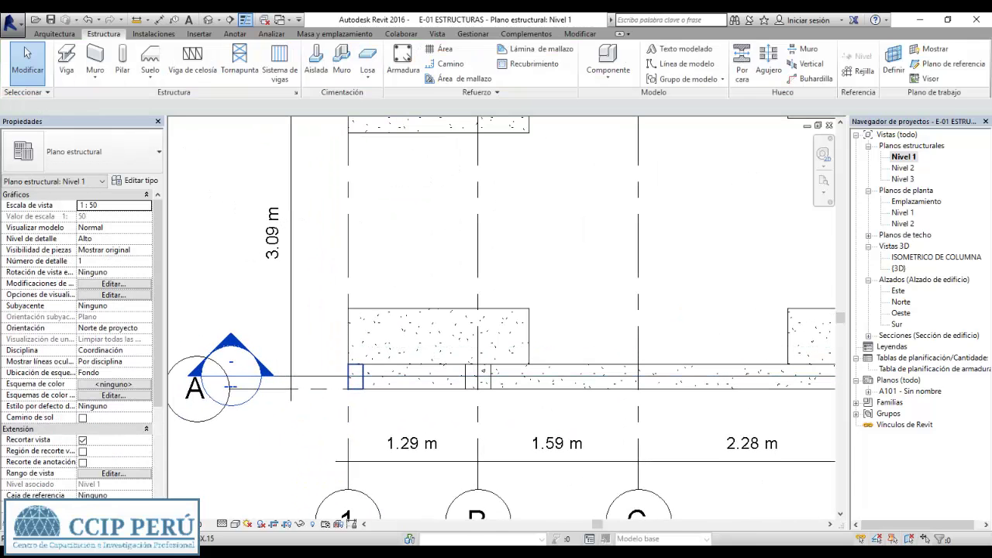
Reopen Sección 14 and select the left column at grids A and 1
{"action": "left_click", "coordinate": [355, 377]}
{"action": "middle_click_drag", "start_coordinate": [355, 377], "coordinate": [390, 364]}
{"action": "key", "text": "Escape"}
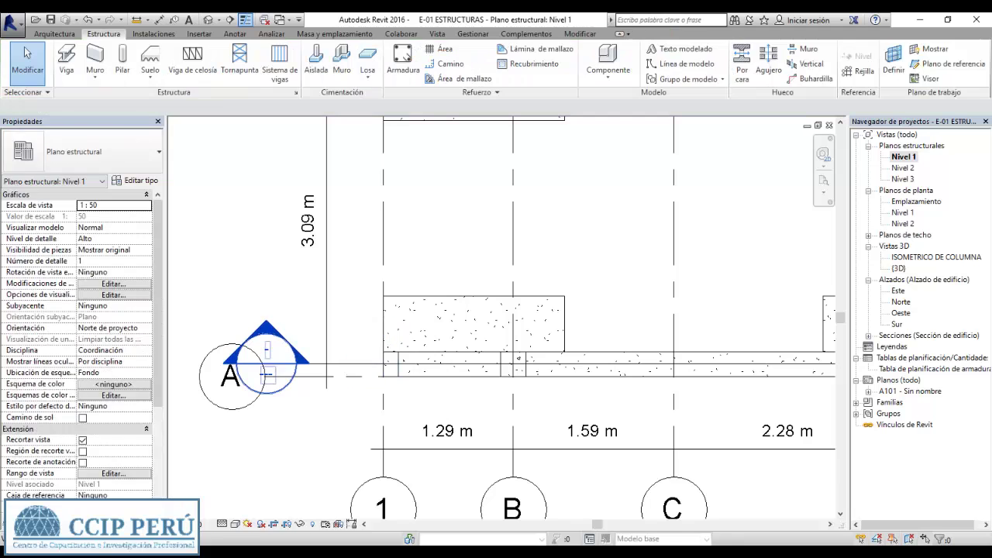
{"action": "double_click", "coordinate": [266, 353]}
{"action": "scroll", "coordinate": [496, 310], "scroll_direction": "up", "scroll_amount": 3}
{"action": "left_click", "coordinate": [350, 206]}
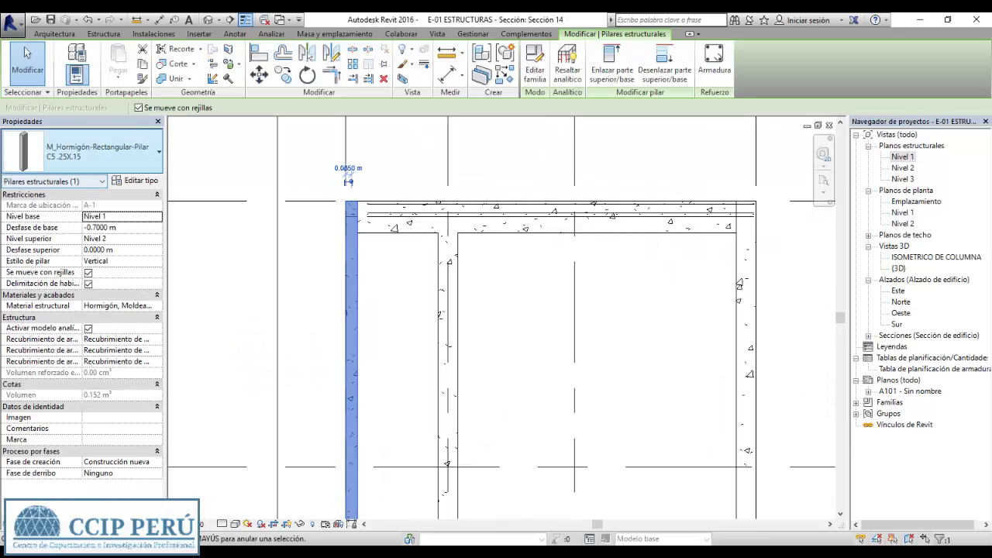
Check the column type's b and h sizes and browse rebar bar sizes, keeping 1/2"
{"action": "left_click", "coordinate": [137, 179]}
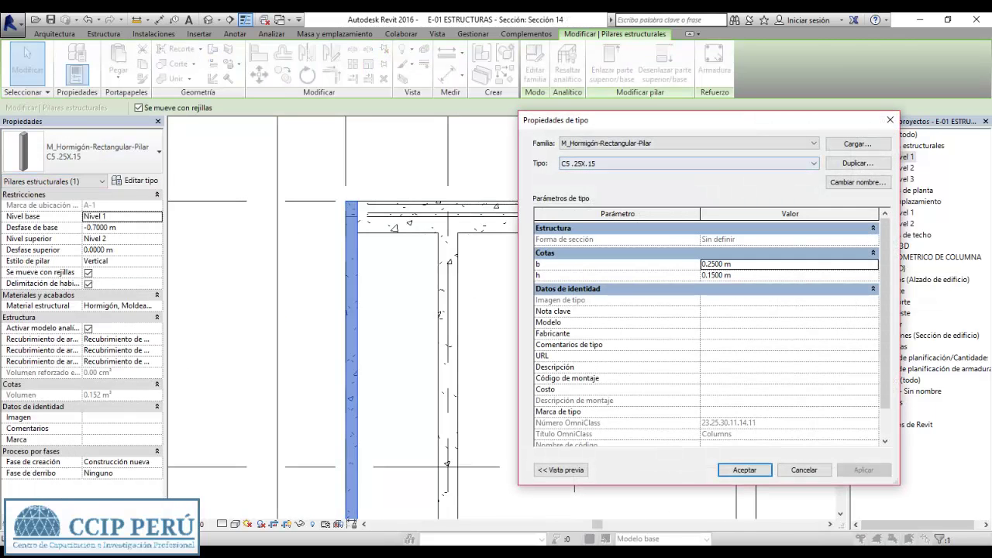
{"action": "left_click", "coordinate": [890, 119]}
{"action": "left_click", "coordinate": [714, 62]}
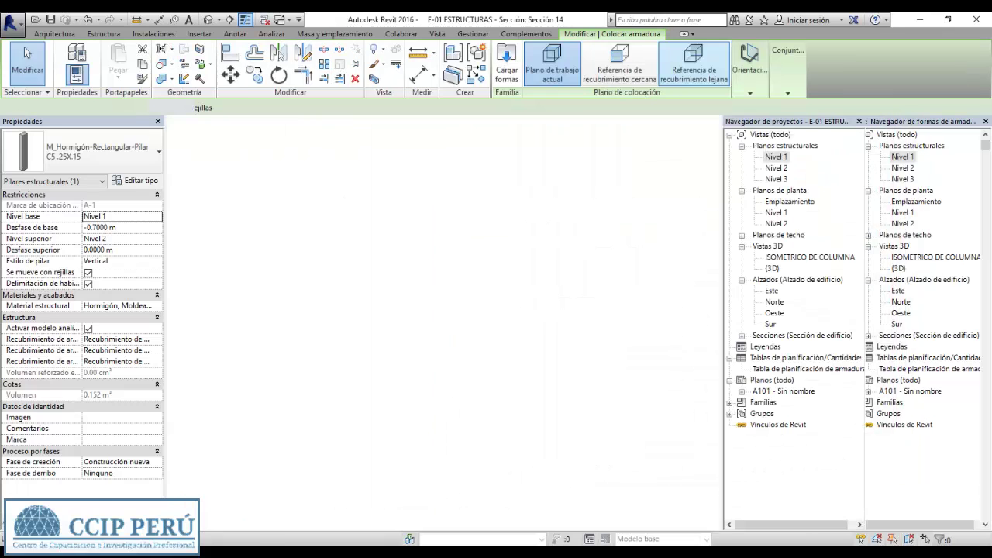
{"action": "scroll", "coordinate": [434, 310], "scroll_direction": "down", "scroll_amount": 2}
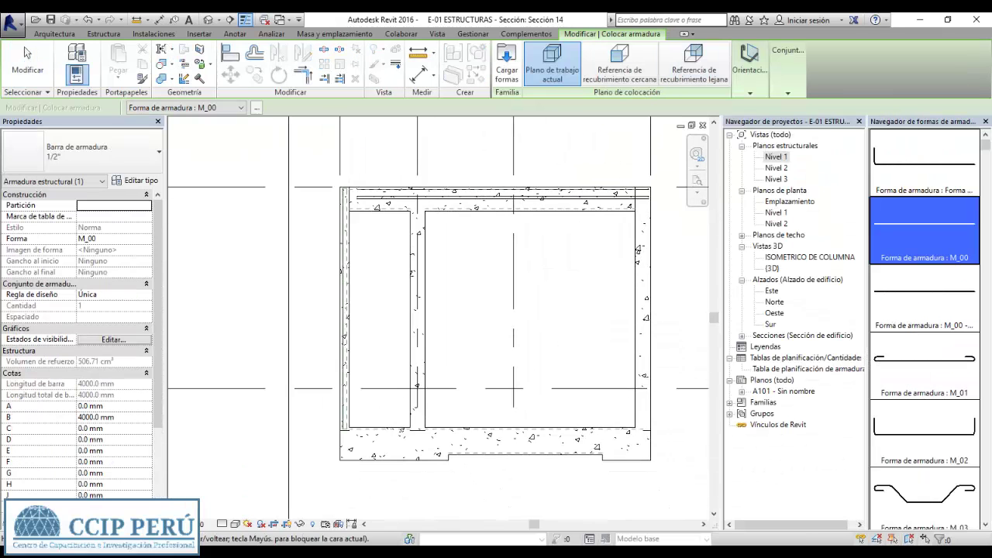
{"action": "left_click", "coordinate": [78, 151]}
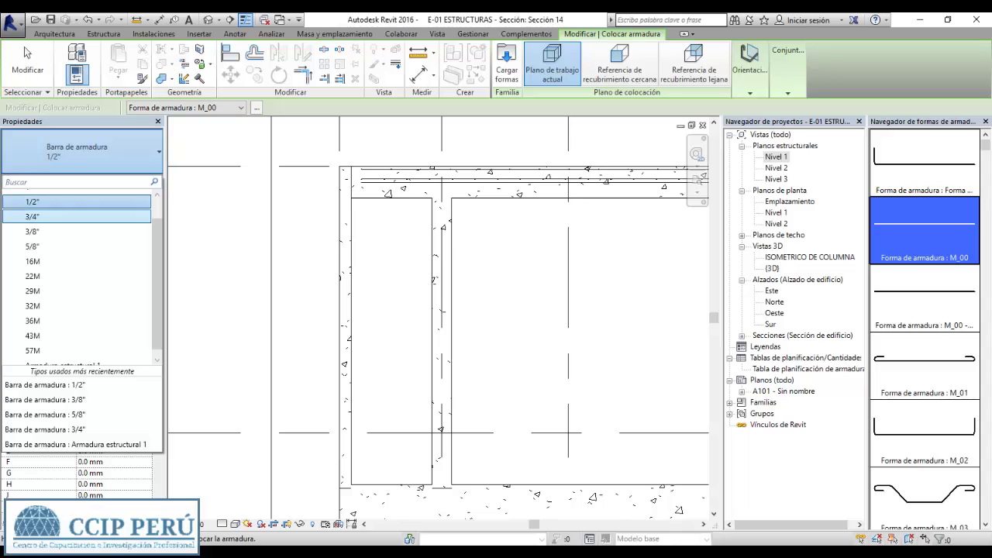
{"action": "key", "text": "Down"}
{"action": "key", "text": "Down"}
{"action": "key", "text": "Down"}
{"action": "key", "text": "Down"}
{"action": "key", "text": "Escape"}
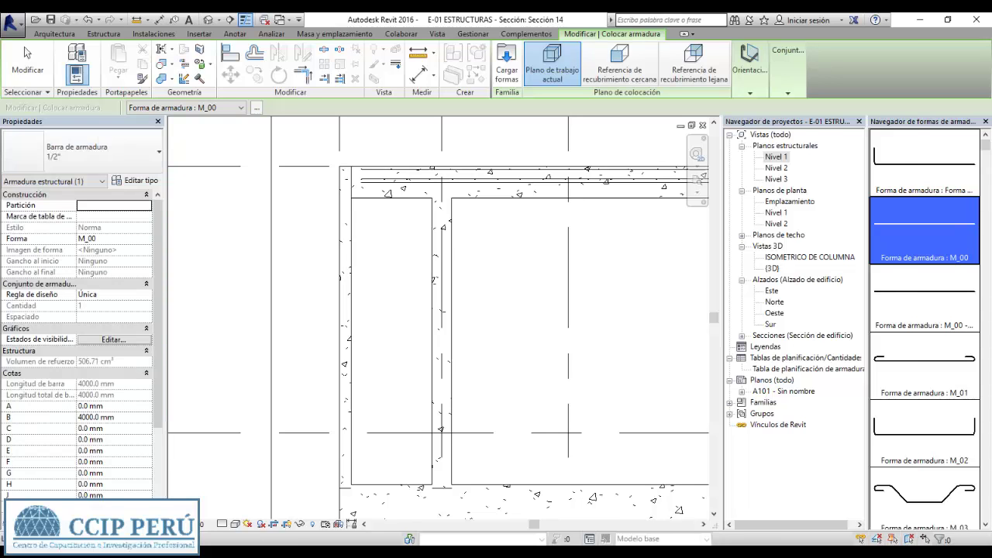
{"action": "key", "text": "Escape"}
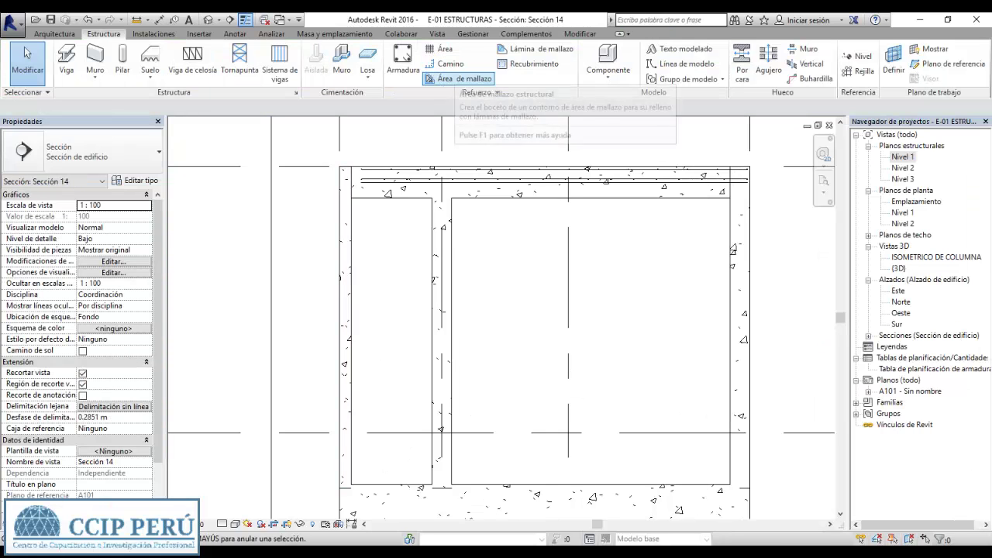
Review the rebar cover settings (25, 70, 40, 25 mm) and select the left column
{"action": "left_click", "coordinate": [533, 63]}
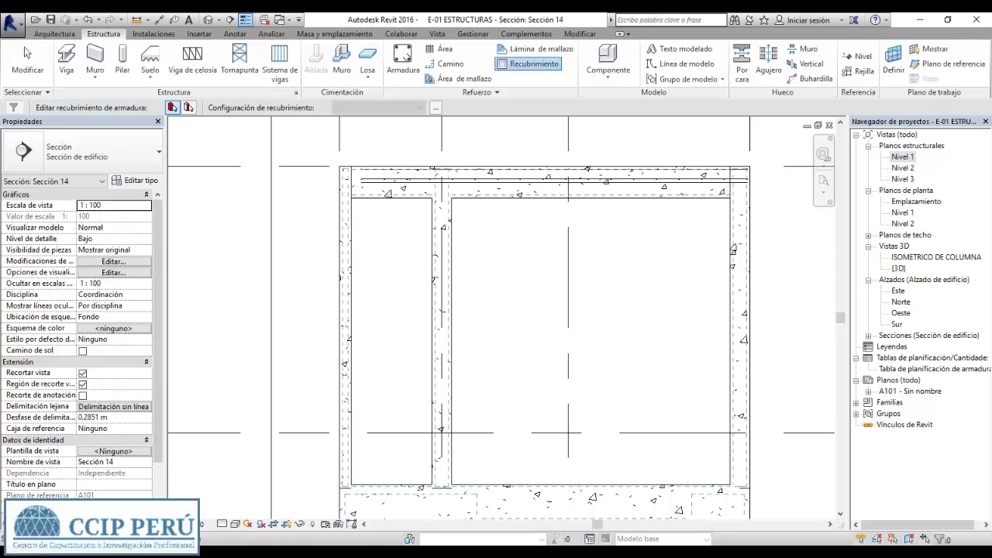
{"action": "scroll", "coordinate": [352, 236], "scroll_direction": "up", "scroll_amount": 3}
{"action": "scroll", "coordinate": [352, 236], "scroll_direction": "up", "scroll_amount": 2}
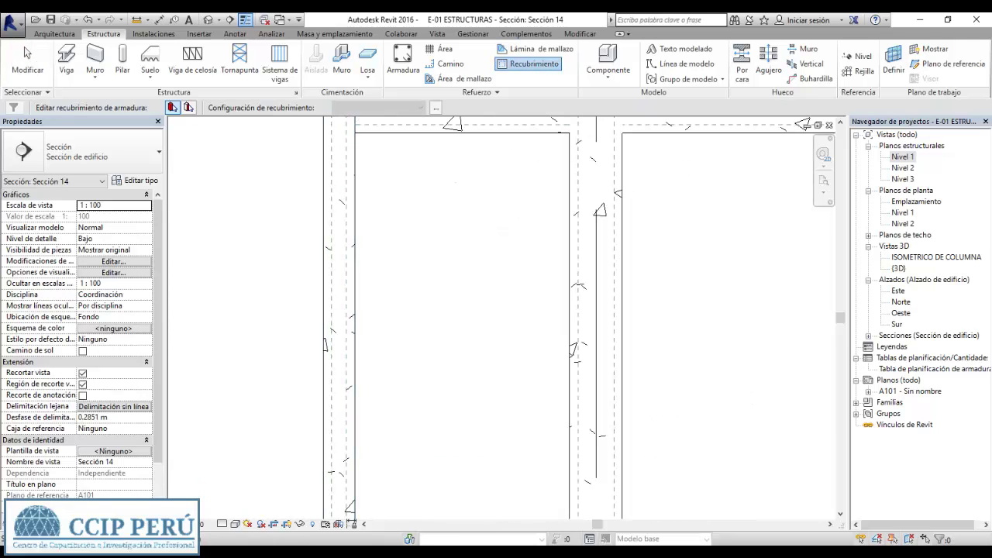
{"action": "scroll", "coordinate": [337, 325], "scroll_direction": "down", "scroll_amount": 3}
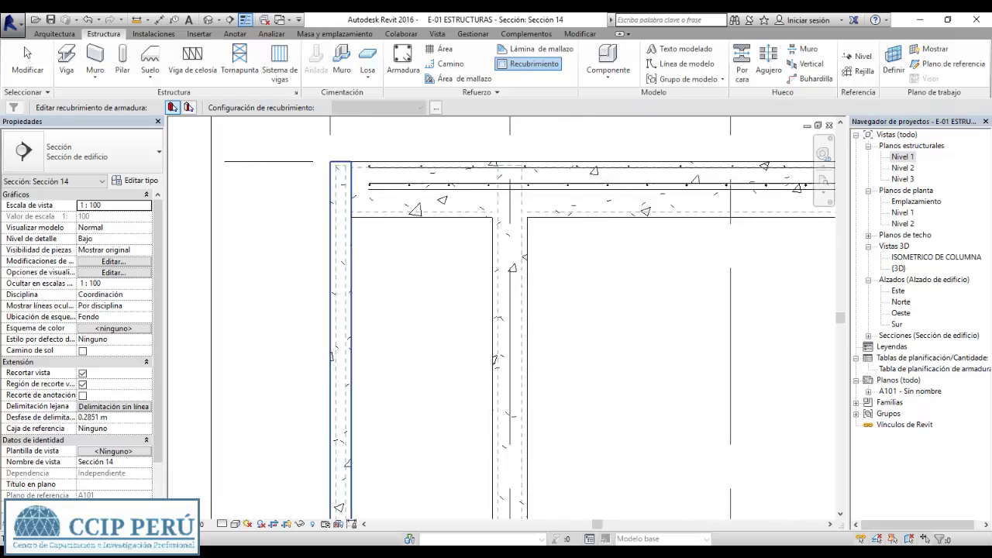
{"action": "scroll", "coordinate": [337, 326], "scroll_direction": "up", "scroll_amount": 2}
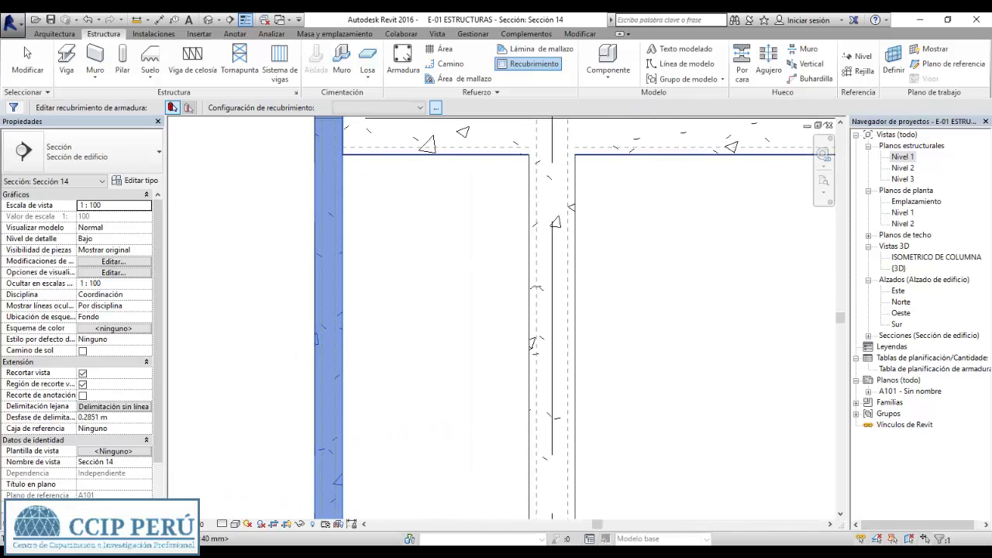
{"action": "left_click", "coordinate": [436, 107]}
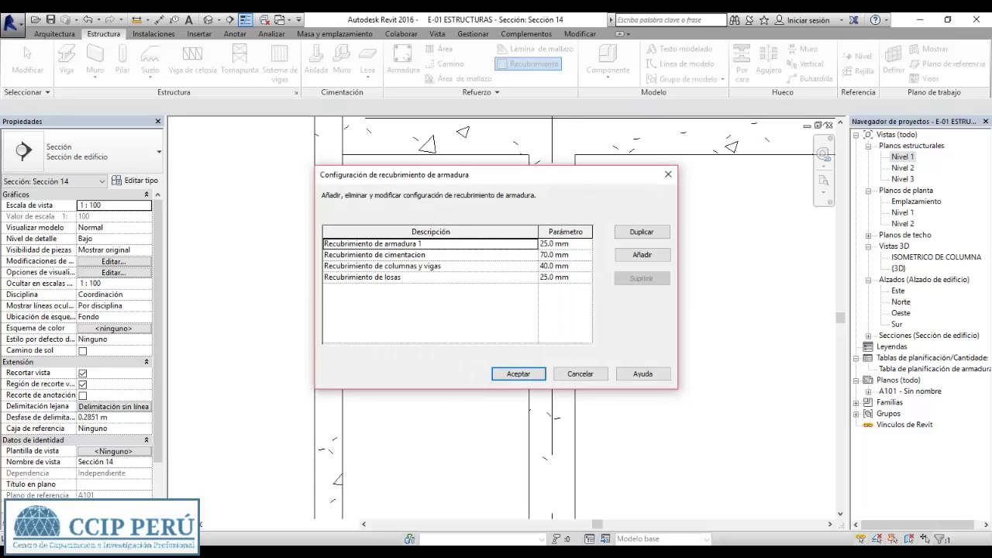
{"action": "key", "text": "Return"}
{"action": "left_click", "coordinate": [336, 325]}
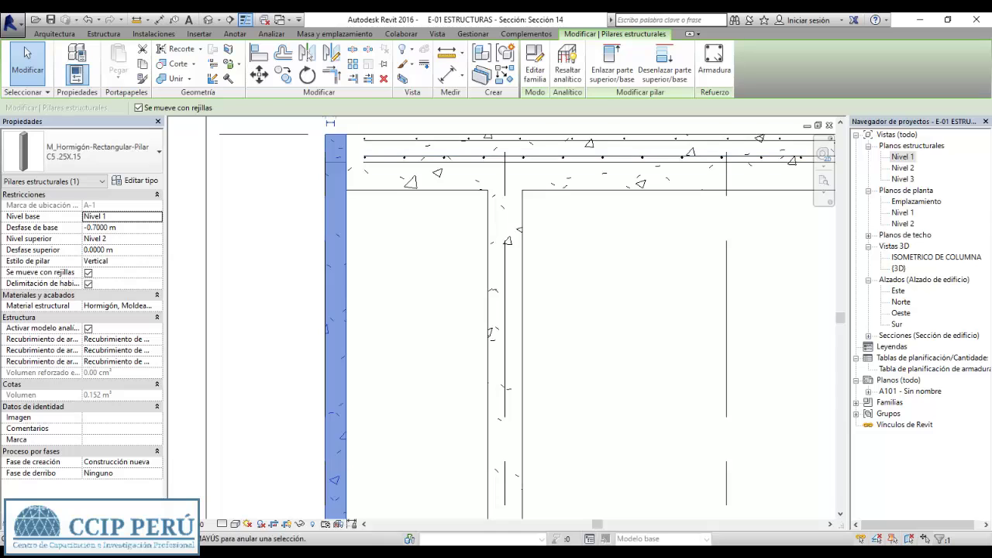
Place an M_02 hooked rebar along the column in Sección 14
{"action": "left_click", "coordinate": [714, 62]}
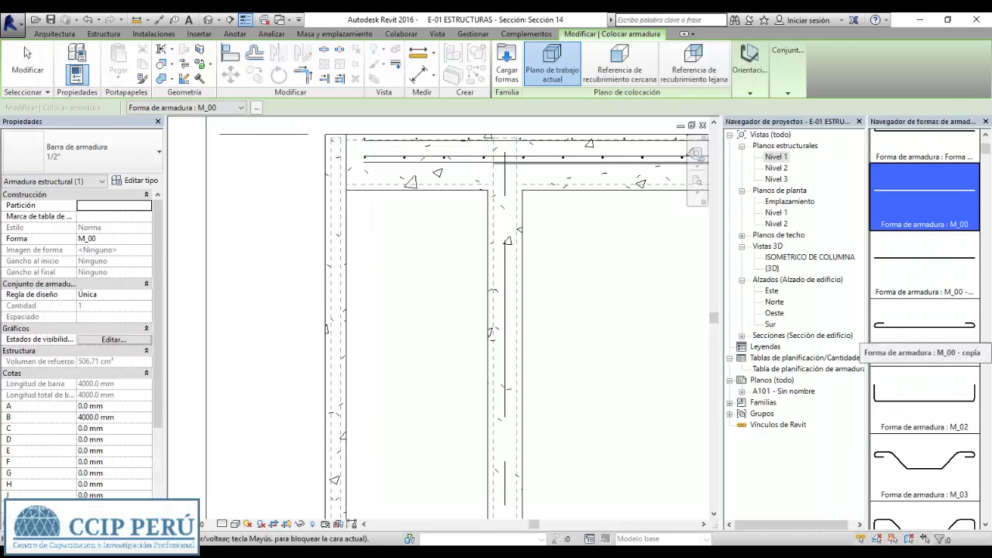
{"action": "scroll", "coordinate": [922, 365], "scroll_direction": "down", "scroll_amount": 1}
{"action": "left_click", "coordinate": [895, 372]}
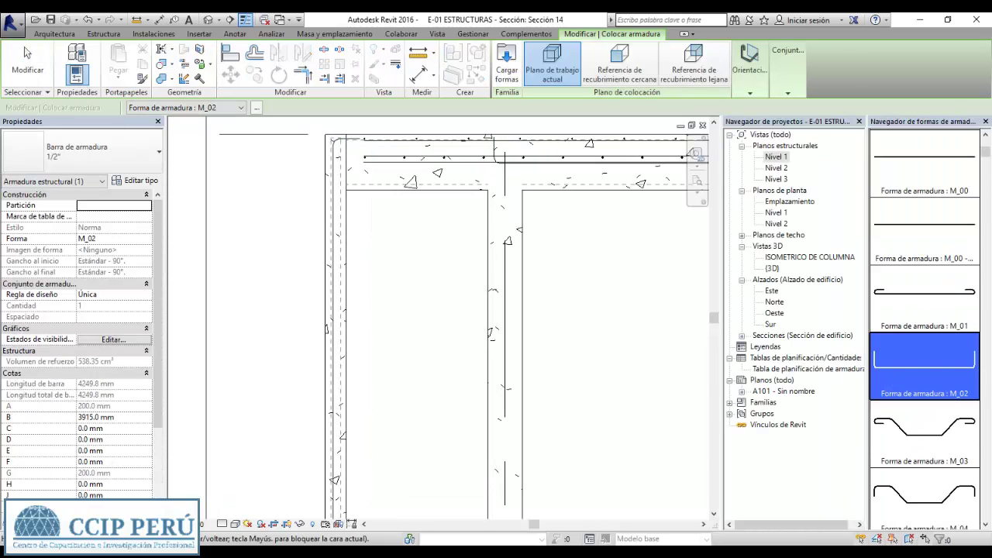
{"action": "scroll", "coordinate": [342, 215], "scroll_direction": "down", "scroll_amount": 3}
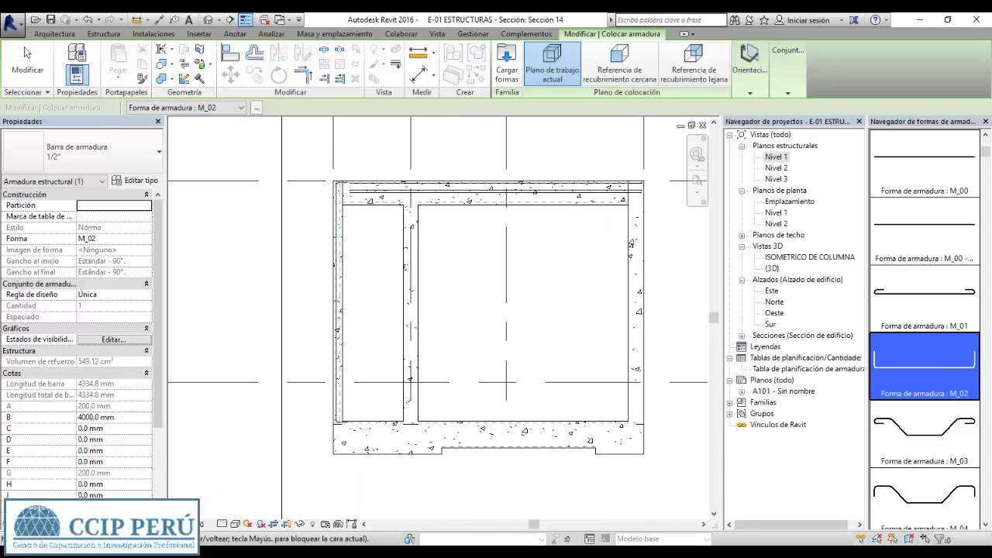
{"action": "key", "text": "Escape"}
{"action": "key", "text": "Escape"}
Extend the M_02 bar's bottom end down into the footing
{"action": "scroll", "coordinate": [327, 360], "scroll_direction": "up", "scroll_amount": 2}
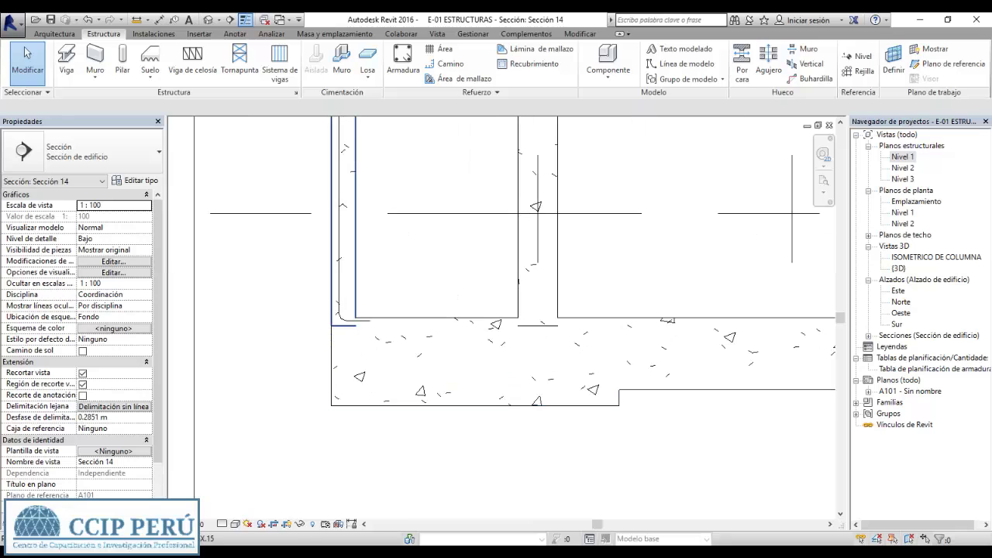
{"action": "left_click", "coordinate": [339, 232]}
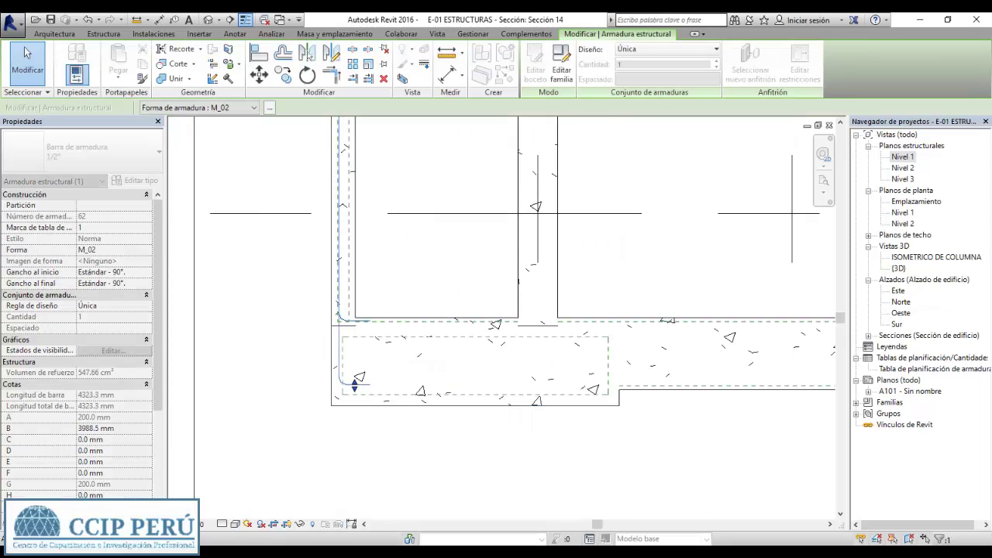
{"action": "left_click_drag", "start_coordinate": [354, 394], "coordinate": [354, 395]}
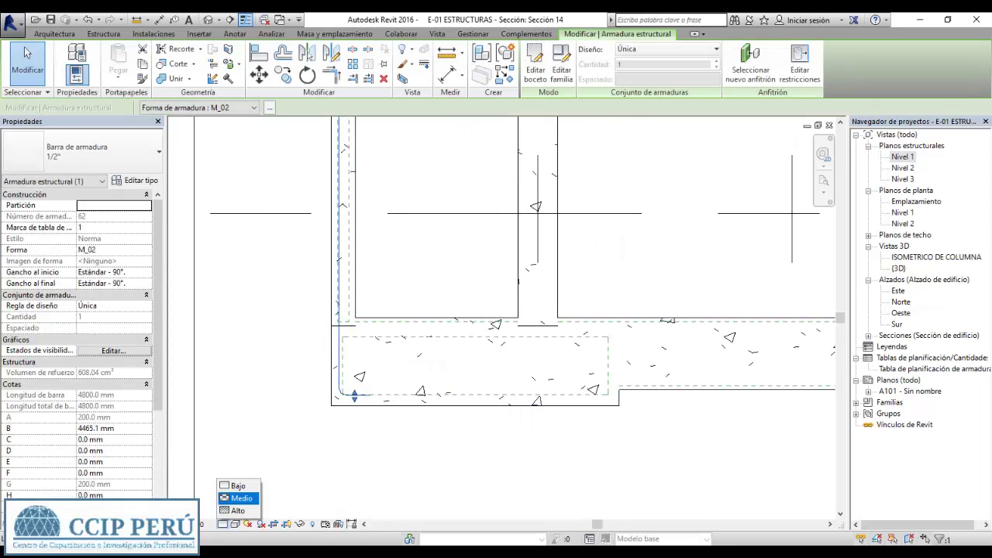
{"action": "key", "text": "Escape"}
{"action": "scroll", "coordinate": [430, 379], "scroll_direction": "up", "scroll_amount": 2}
Reselect the bar and zoom around to check its hook
{"action": "left_click", "coordinate": [325, 400]}
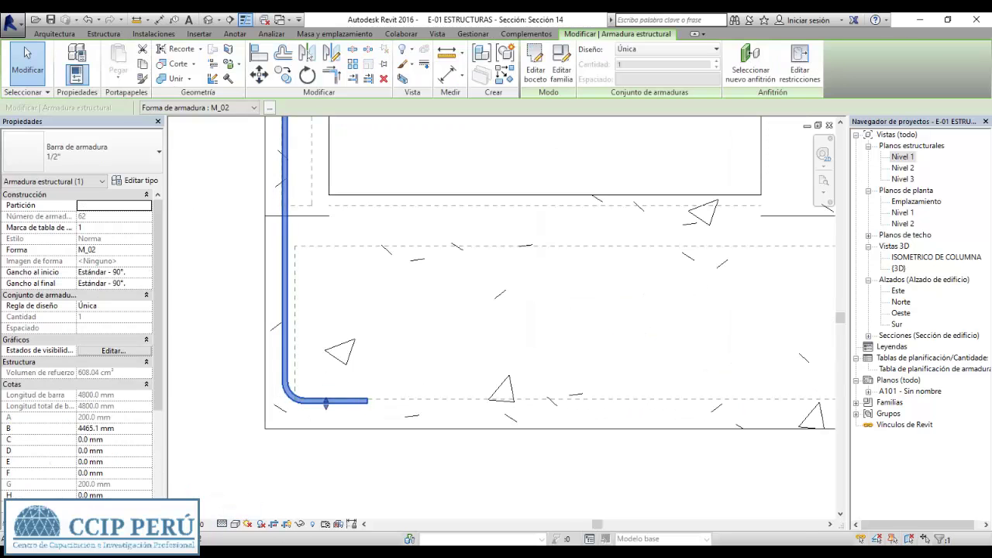
{"action": "scroll", "coordinate": [349, 403], "scroll_direction": "down", "scroll_amount": 2}
{"action": "scroll", "coordinate": [298, 215], "scroll_direction": "down", "scroll_amount": 2}
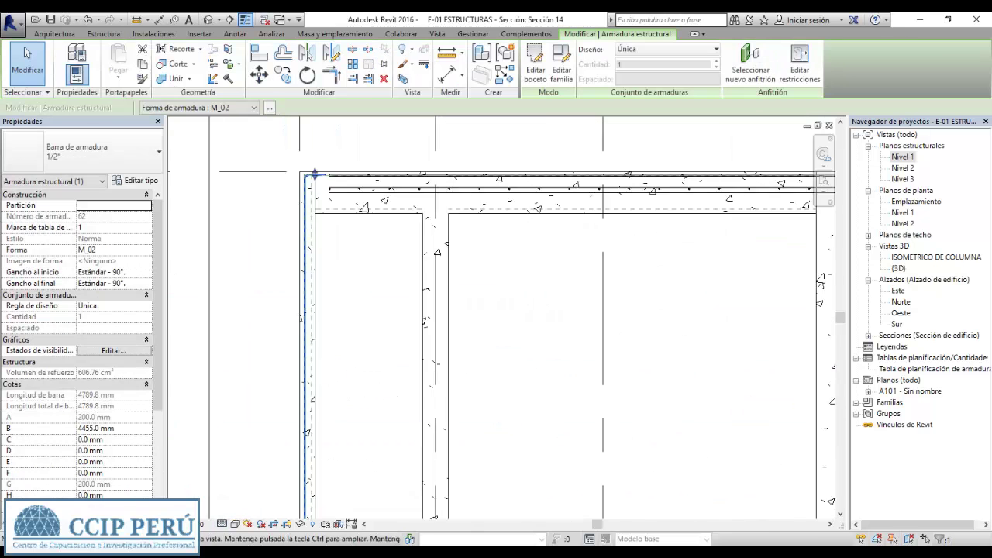
{"action": "scroll", "coordinate": [298, 215], "scroll_direction": "up", "scroll_amount": 2}
{"action": "scroll", "coordinate": [298, 215], "scroll_direction": "up", "scroll_amount": 2}
{"action": "key", "text": "Escape"}
{"action": "scroll", "coordinate": [298, 216], "scroll_direction": "down", "scroll_amount": 2}
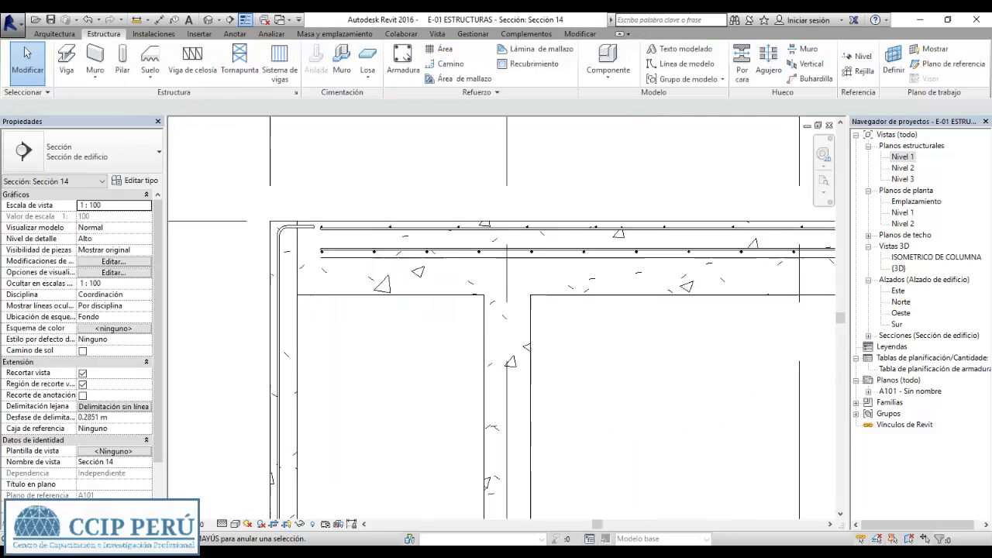
{"action": "scroll", "coordinate": [298, 216], "scroll_direction": "down", "scroll_amount": 2}
{"action": "scroll", "coordinate": [292, 232], "scroll_direction": "up", "scroll_amount": 2}
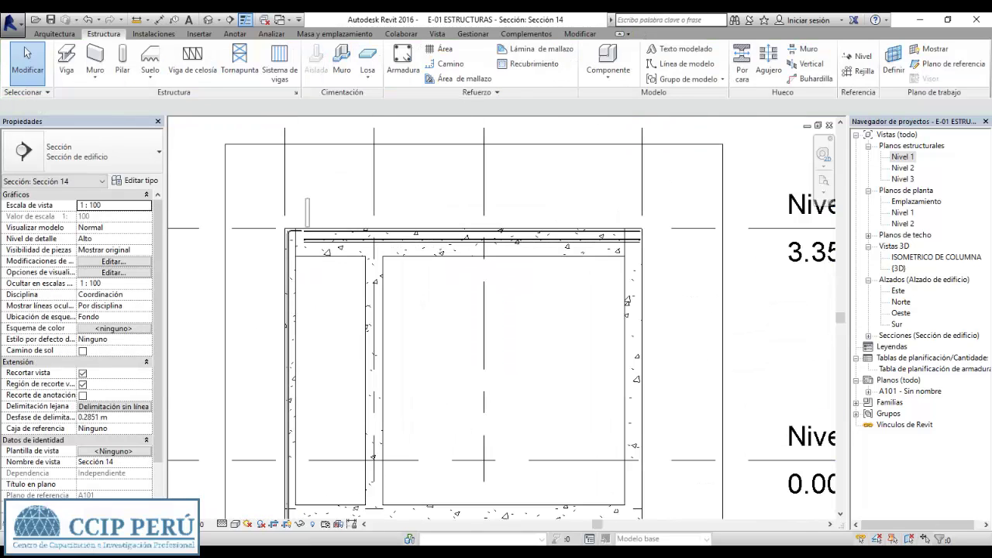
Select and clear elements around the top beam region
{"action": "left_click_drag", "start_coordinate": [657, 242], "coordinate": [657, 242]}
{"action": "key", "text": "Escape"}
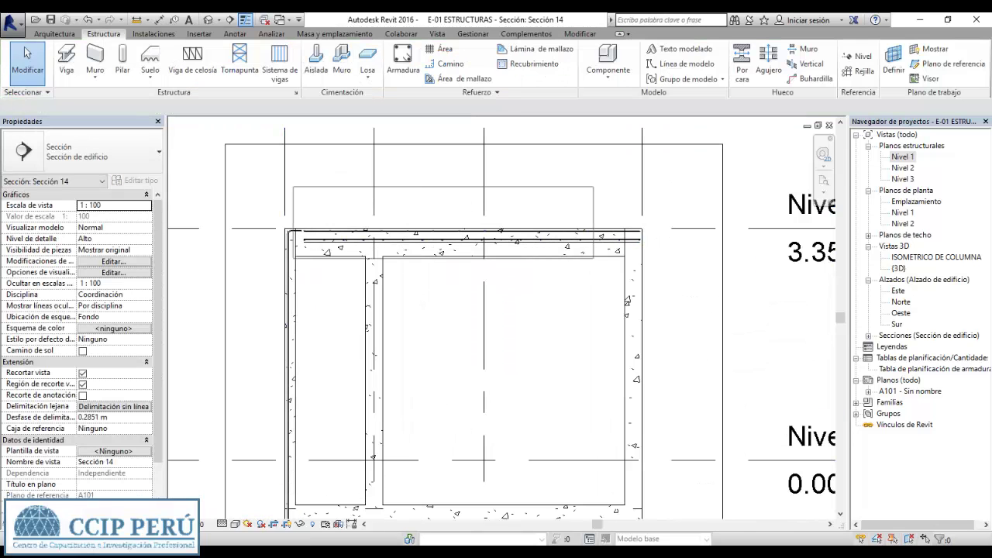
{"action": "left_click_drag", "start_coordinate": [293, 233], "coordinate": [293, 232]}
{"action": "key", "text": "Escape"}
{"action": "scroll", "coordinate": [295, 231], "scroll_direction": "up", "scroll_amount": 3}
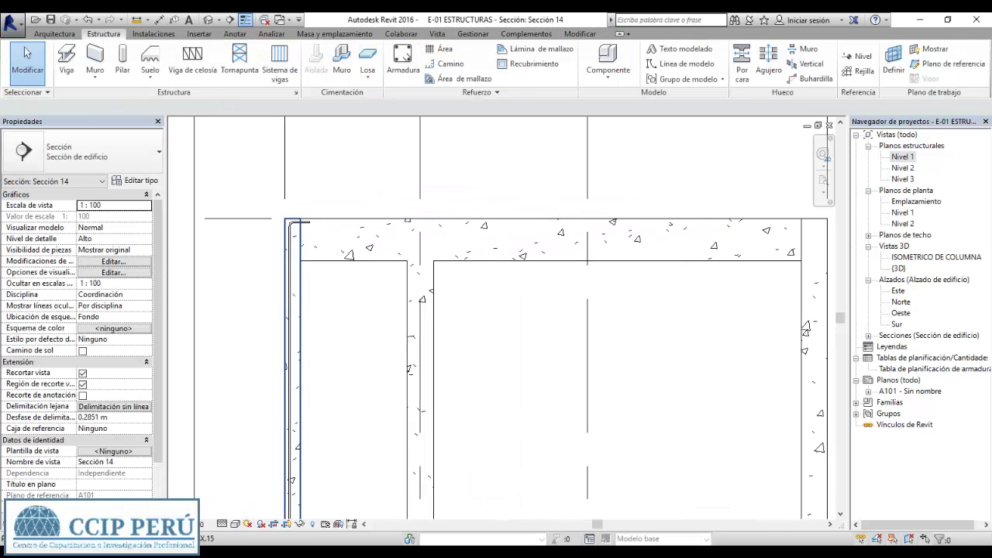
Review the vertical bar's layout options, then open the default 3D view
{"action": "left_click", "coordinate": [316, 218]}
{"action": "scroll", "coordinate": [316, 217], "scroll_direction": "down", "scroll_amount": 2}
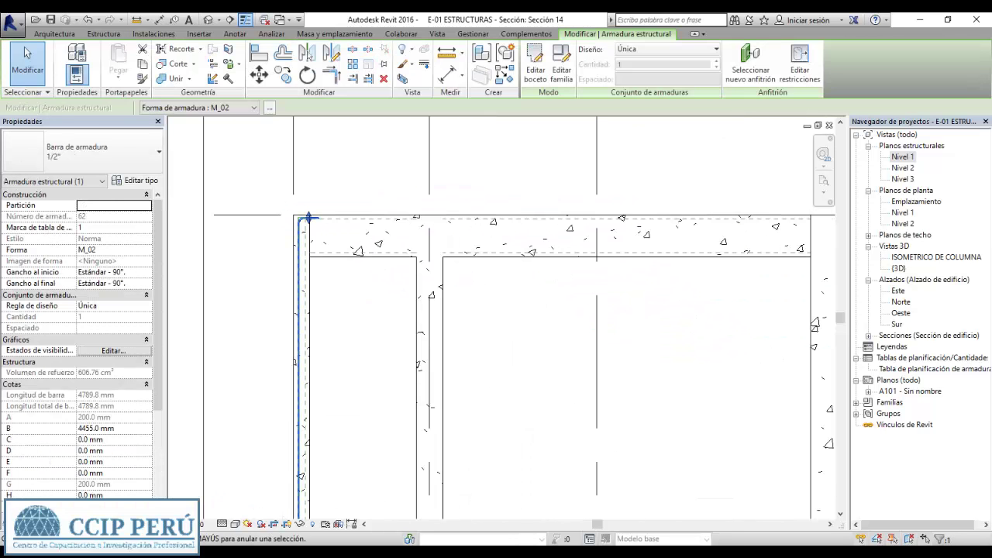
{"action": "left_click", "coordinate": [716, 48]}
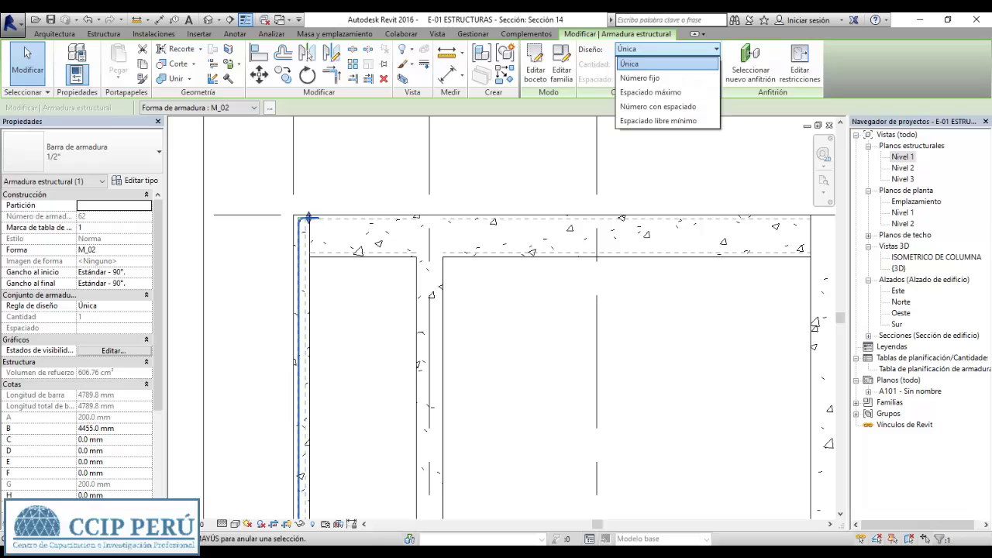
{"action": "key", "text": "Escape"}
{"action": "key", "text": "Escape"}
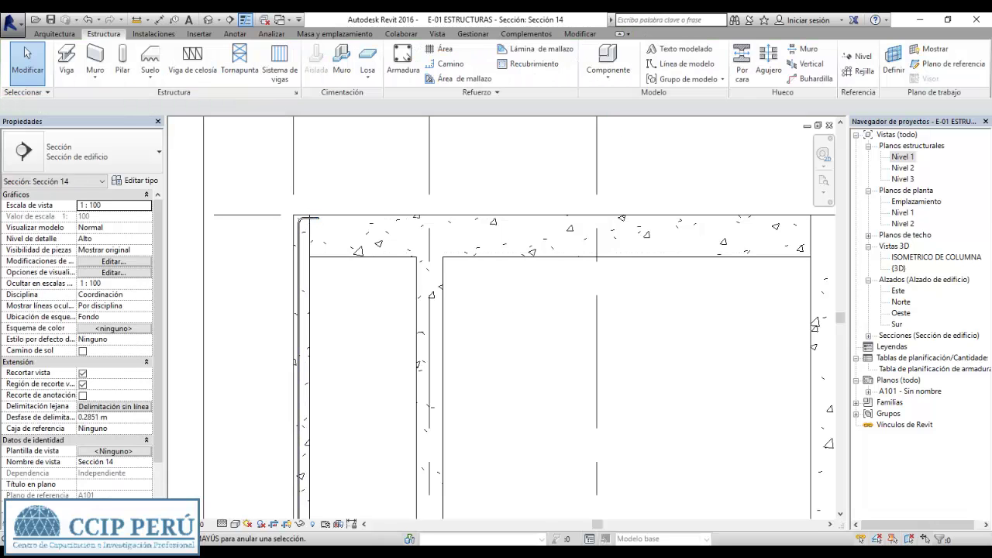
{"action": "double_click", "coordinate": [898, 268]}
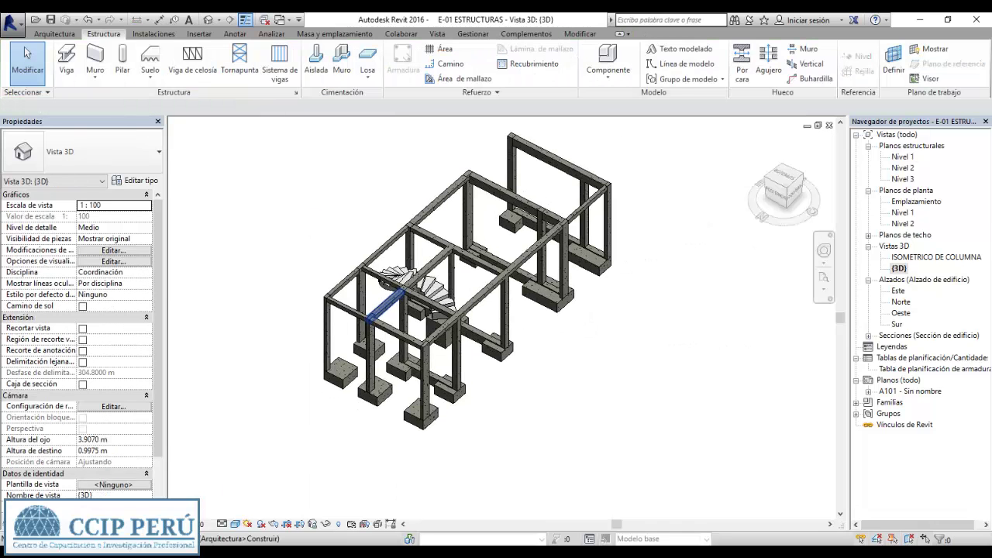
Switch the 3D model to wireframe display with WF and zoom in
{"action": "key", "text": "w"}
{"action": "key", "text": "f"}
{"action": "scroll", "coordinate": [352, 333], "scroll_direction": "up", "scroll_amount": 4}
{"action": "scroll", "coordinate": [352, 334], "scroll_direction": "up", "scroll_amount": 1}
{"action": "scroll", "coordinate": [295, 450], "scroll_direction": "down", "scroll_amount": 2}
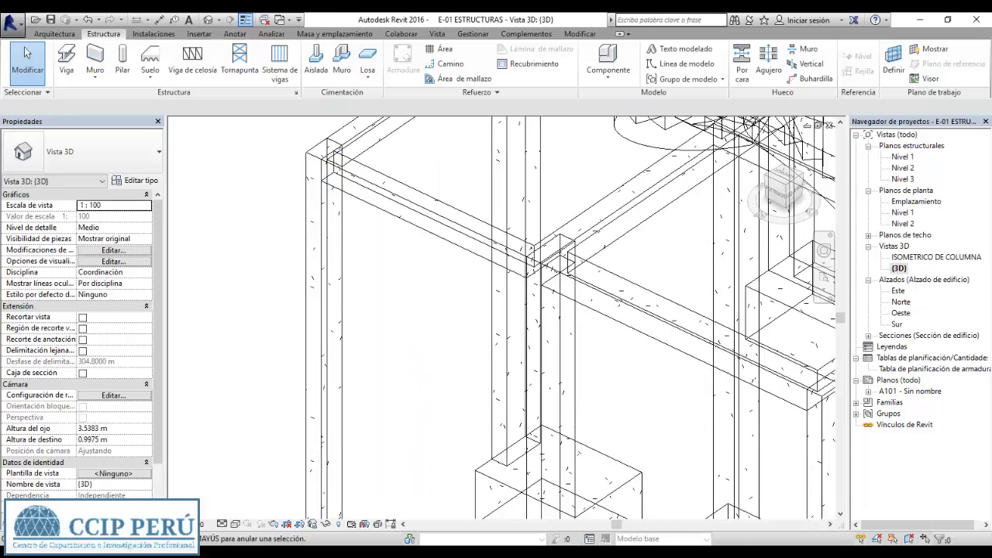
{"action": "scroll", "coordinate": [294, 450], "scroll_direction": "down", "scroll_amount": 2}
{"action": "scroll", "coordinate": [295, 450], "scroll_direction": "down", "scroll_amount": 2}
{"action": "scroll", "coordinate": [294, 450], "scroll_direction": "down", "scroll_amount": 1}
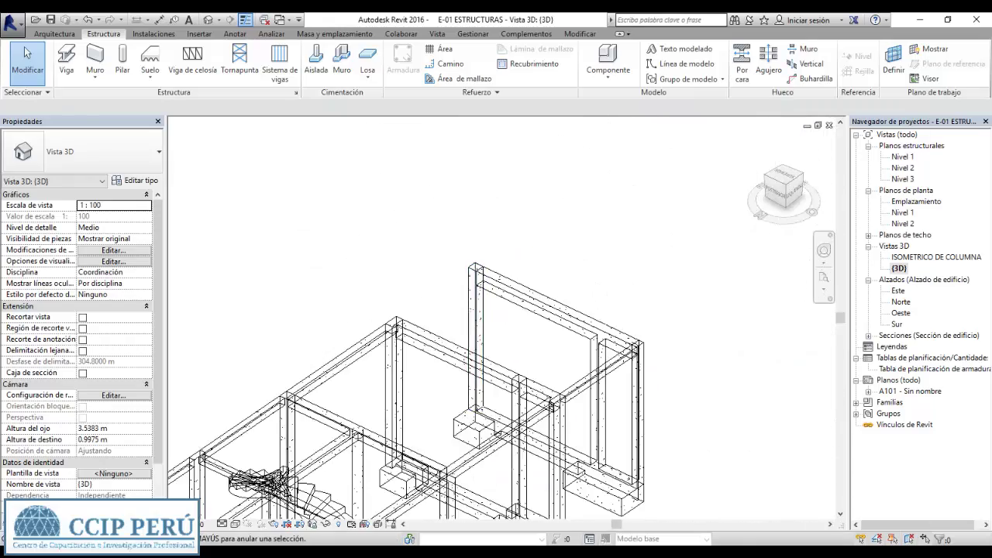
Orbit to inspect the beams and right-side footings, then open Nivel 1
{"action": "mouse_move", "coordinate": [388, 434]}
{"action": "middle_mouse_down"}
{"action": "mouse_move", "coordinate": [480, 325]}
{"action": "mouse_move", "coordinate": [588, 317]}
{"action": "middle_mouse_up"}
{"action": "middle_click_drag", "start_coordinate": [496, 325], "coordinate": [476, 271], "text": "shift"}
{"action": "scroll", "coordinate": [477, 268], "scroll_direction": "up", "scroll_amount": 2}
{"action": "scroll", "coordinate": [477, 264], "scroll_direction": "up", "scroll_amount": 3}
{"action": "scroll", "coordinate": [418, 355], "scroll_direction": "up", "scroll_amount": 2}
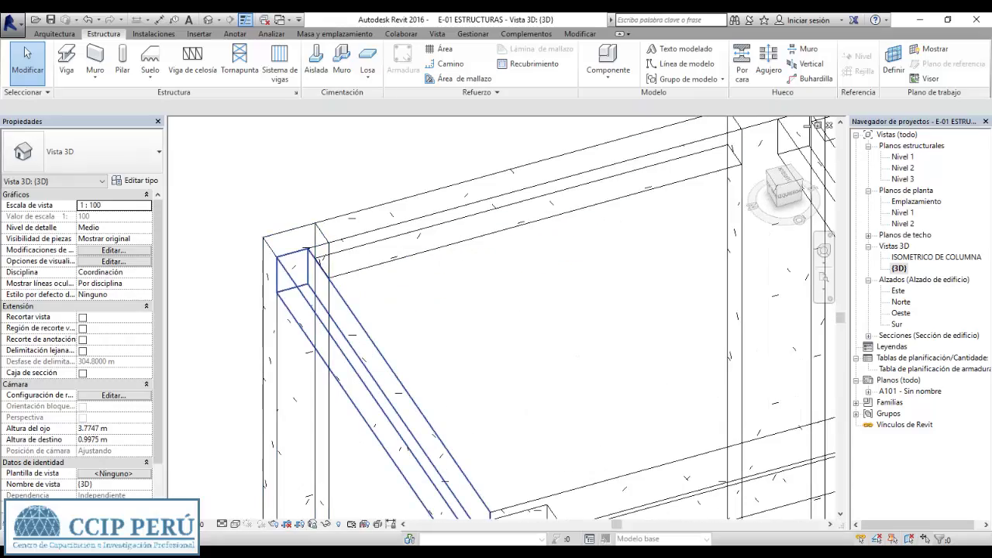
{"action": "scroll", "coordinate": [456, 341], "scroll_direction": "down", "scroll_amount": 4}
{"action": "scroll", "coordinate": [455, 341], "scroll_direction": "down", "scroll_amount": 1}
{"action": "scroll", "coordinate": [455, 341], "scroll_direction": "down", "scroll_amount": 2}
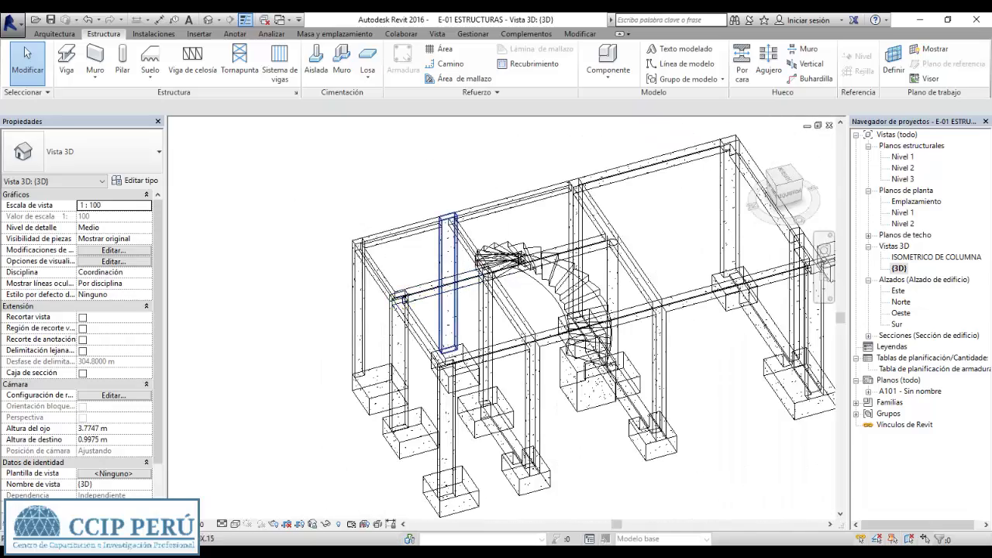
{"action": "middle_click_drag", "start_coordinate": [774, 310], "coordinate": [790, 294], "text": "shift"}
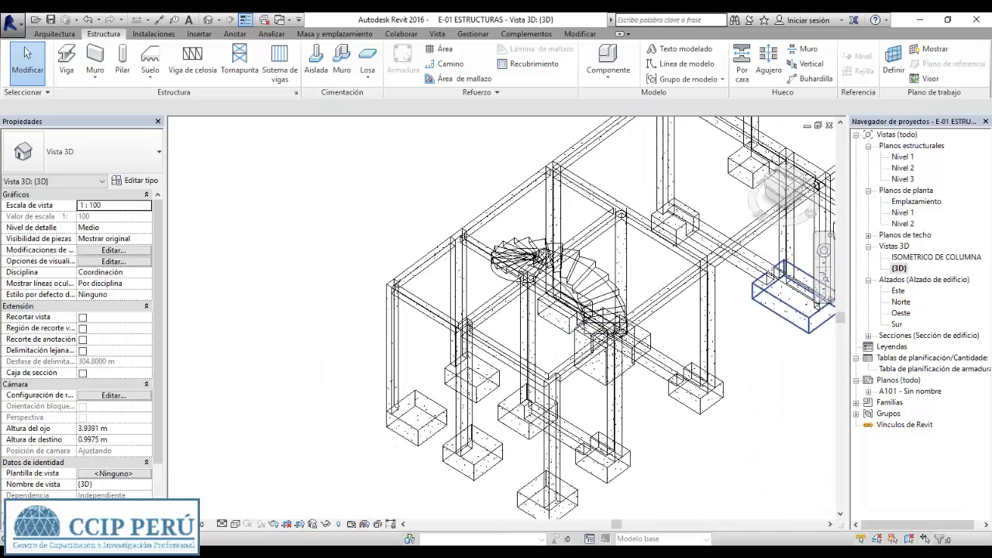
{"action": "double_click", "coordinate": [902, 157]}
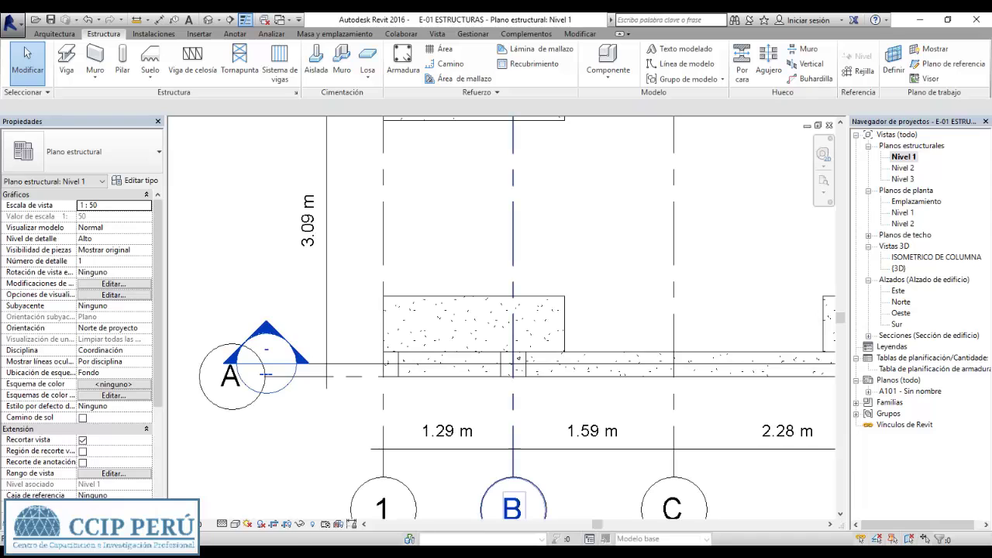
Draw a new section beside the column and rotate it horizontal with RO
{"action": "scroll", "coordinate": [503, 318], "scroll_direction": "down", "scroll_amount": 3}
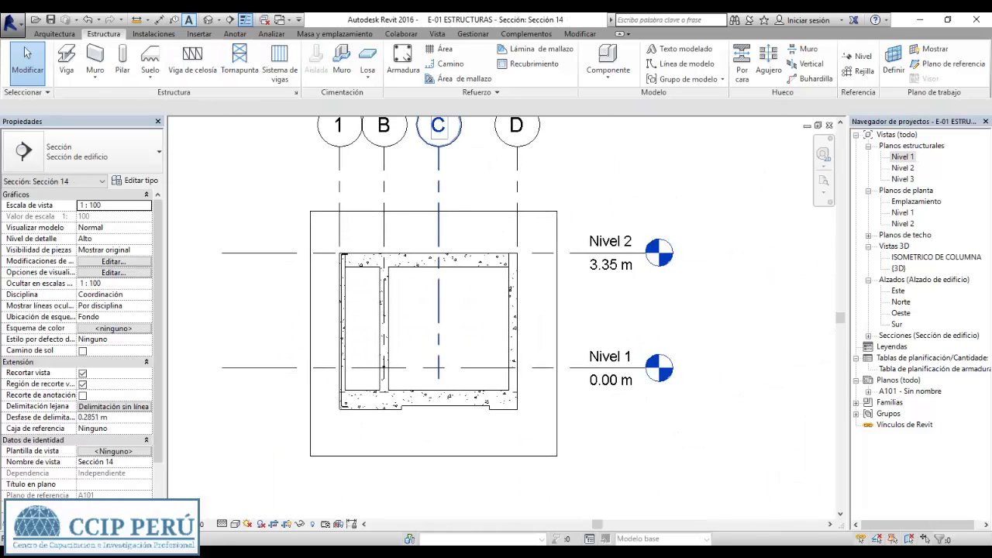
{"action": "left_click", "coordinate": [230, 19]}
{"action": "scroll", "coordinate": [332, 285], "scroll_direction": "up", "scroll_amount": 3}
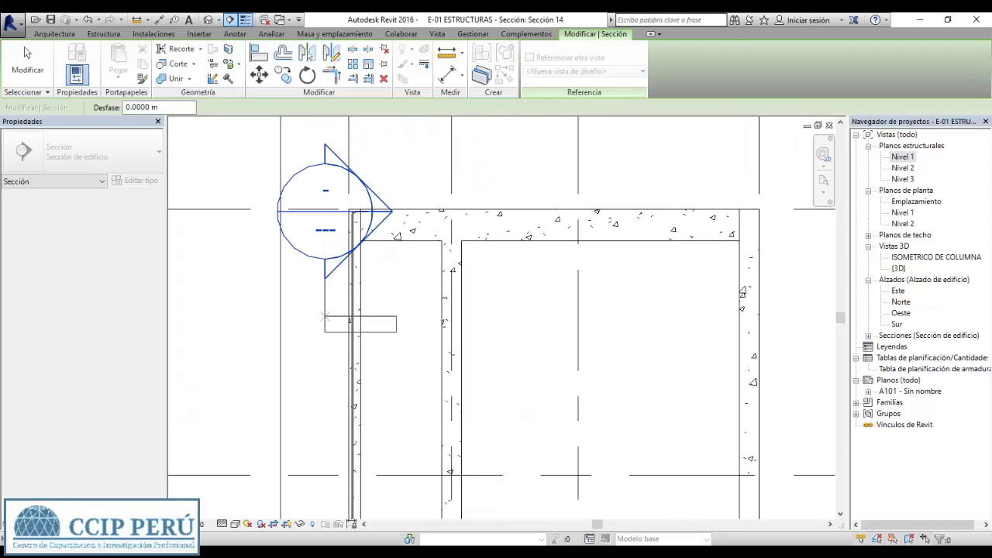
{"action": "left_click", "coordinate": [324, 356]}
{"action": "key", "text": "r"}
{"action": "key", "text": "o"}
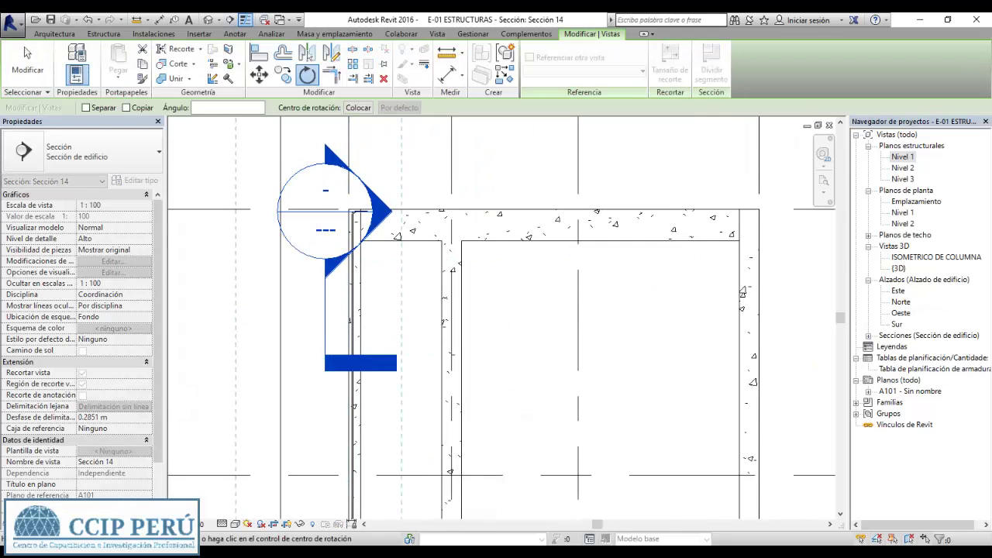
{"action": "left_click", "coordinate": [535, 313]}
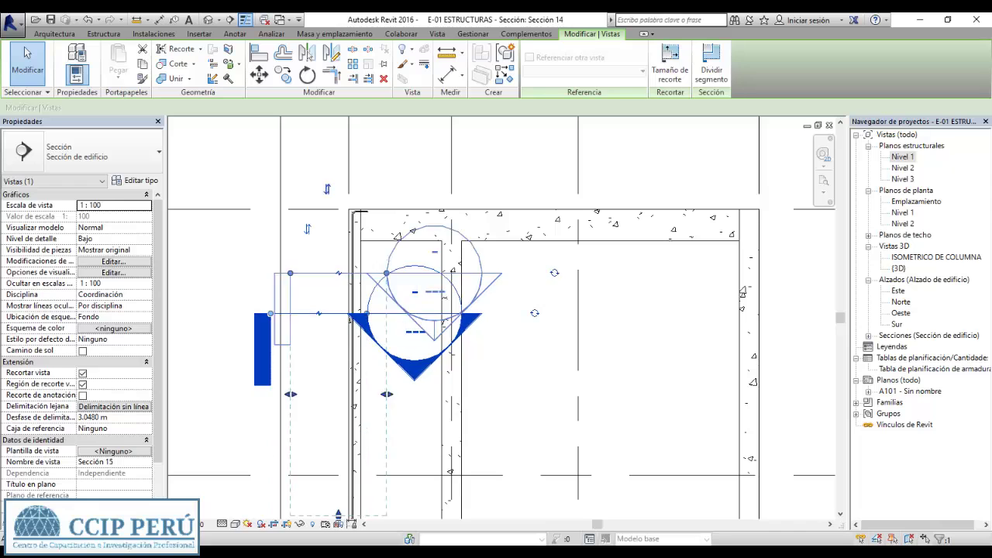
{"action": "key", "text": "Escape"}
Open Sección 15 and start placing rebar in the column
{"action": "double_click", "coordinate": [422, 322]}
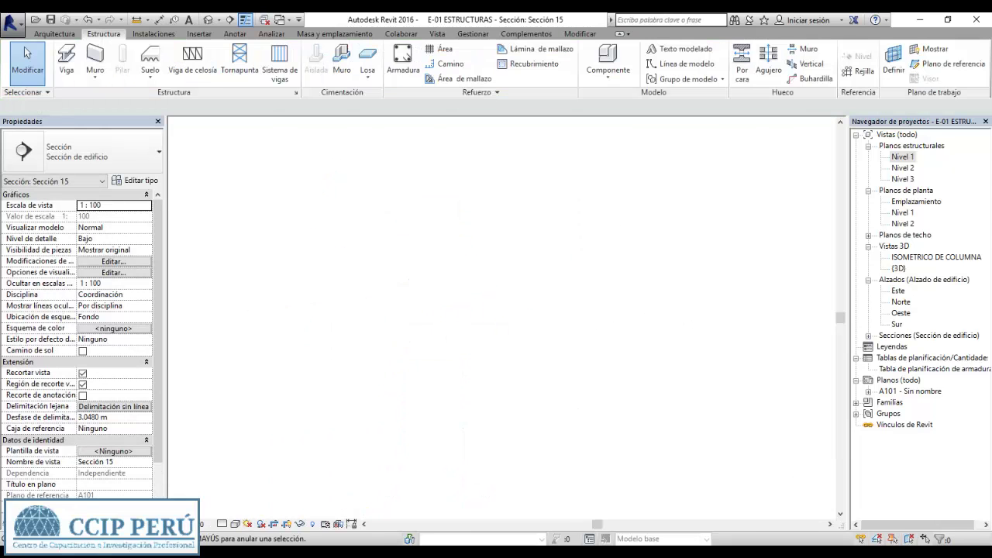
{"action": "scroll", "coordinate": [510, 474], "scroll_direction": "up", "scroll_amount": 2}
{"action": "scroll", "coordinate": [510, 474], "scroll_direction": "up", "scroll_amount": 3}
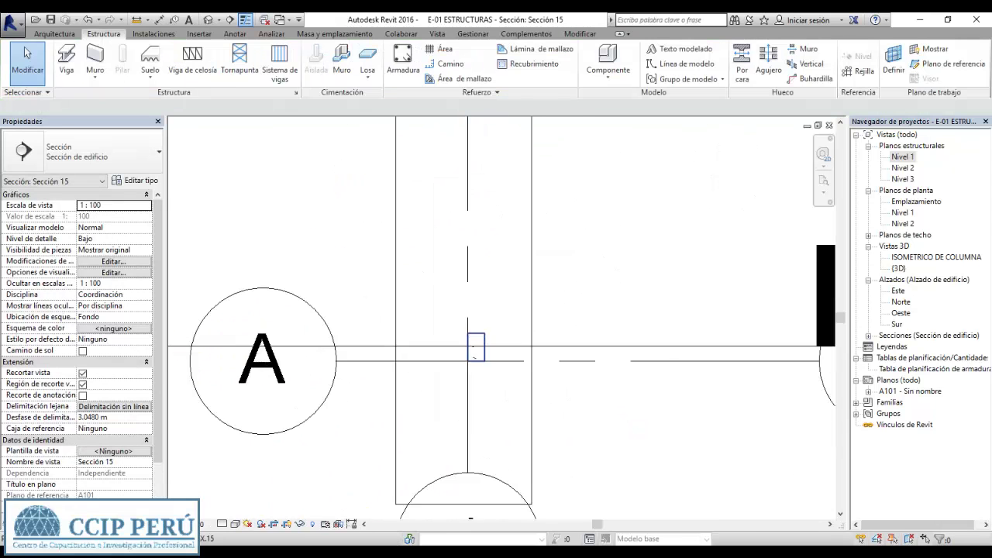
{"action": "scroll", "coordinate": [509, 475], "scroll_direction": "up", "scroll_amount": 3}
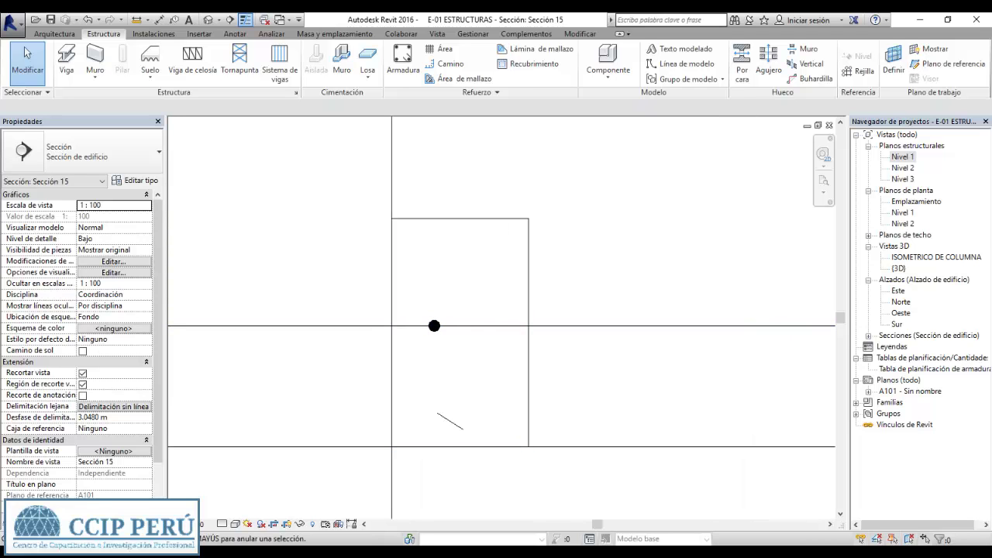
{"action": "left_click", "coordinate": [403, 61]}
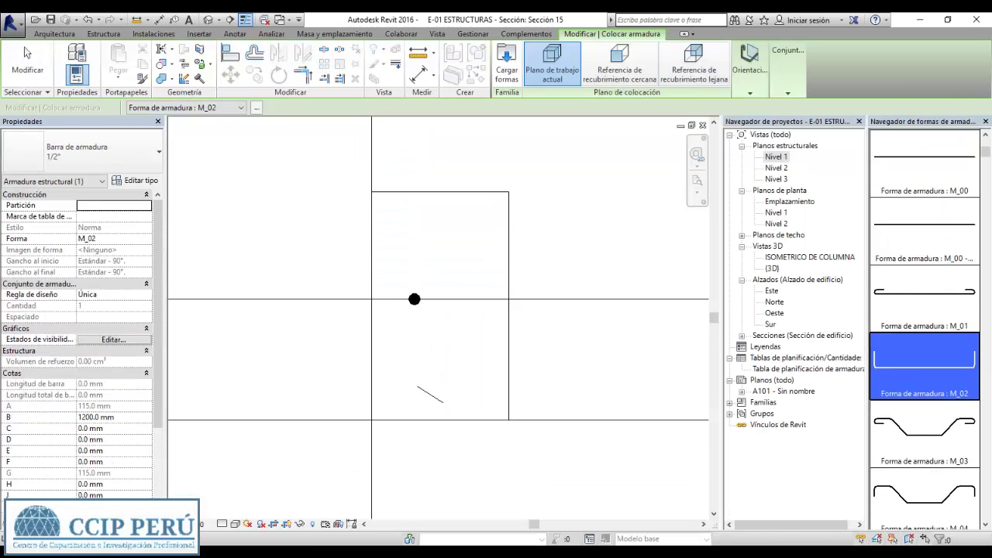
Choose the M_T1 stirrup shape and preview it fitted to the column
{"action": "scroll", "coordinate": [923, 325], "scroll_direction": "down", "scroll_amount": 3}
{"action": "scroll", "coordinate": [924, 325], "scroll_direction": "down", "scroll_amount": 3}
{"action": "scroll", "coordinate": [924, 326], "scroll_direction": "down", "scroll_amount": 3}
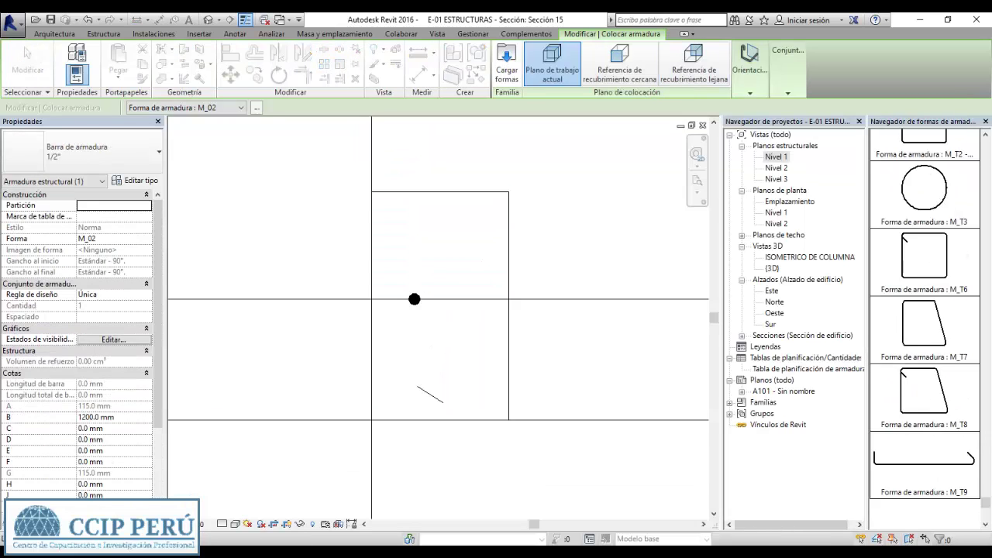
{"action": "scroll", "coordinate": [923, 326], "scroll_direction": "down", "scroll_amount": 3}
{"action": "scroll", "coordinate": [924, 325], "scroll_direction": "up", "scroll_amount": 2}
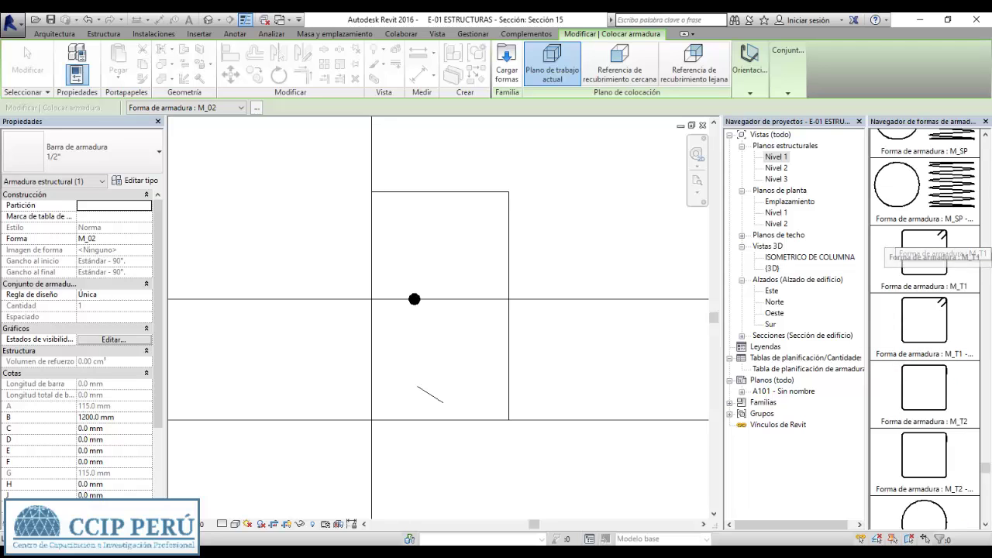
{"action": "left_click", "coordinate": [923, 252]}
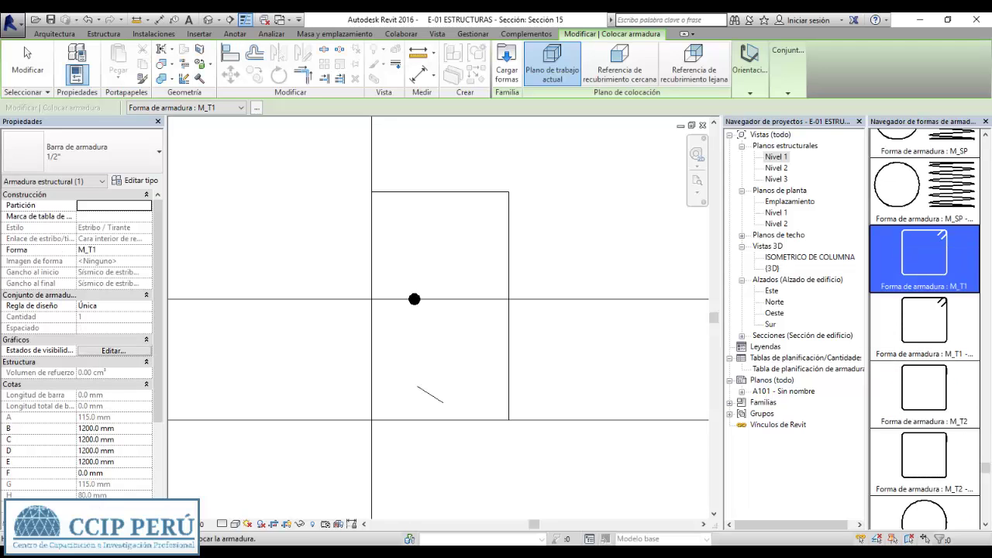
{"action": "middle_click_drag", "start_coordinate": [438, 310], "coordinate": [415, 294]}
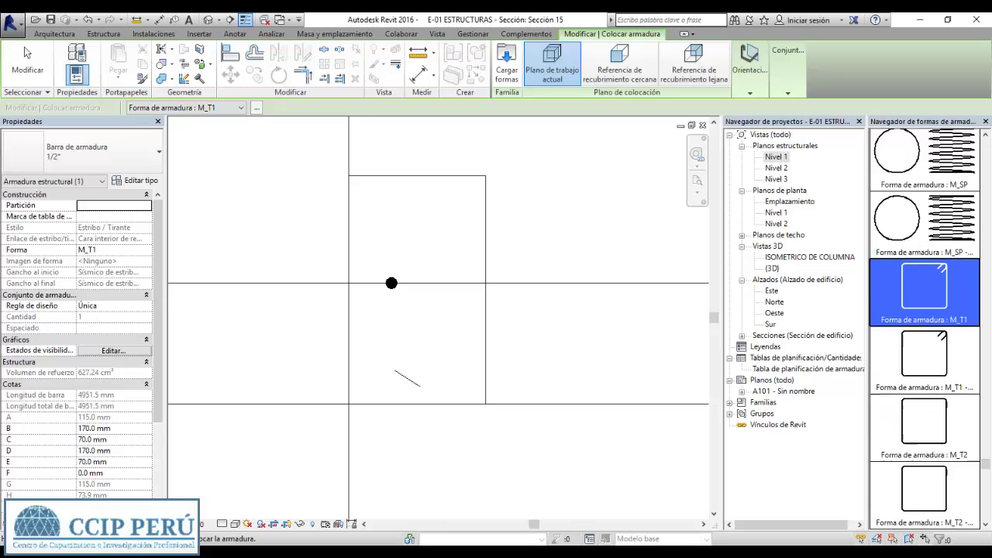
{"action": "scroll", "coordinate": [922, 217], "scroll_direction": "up", "scroll_amount": 3}
Repeatedly check the Placement Orientation options for the M_T1 stirrup
{"action": "left_click", "coordinate": [749, 66]}
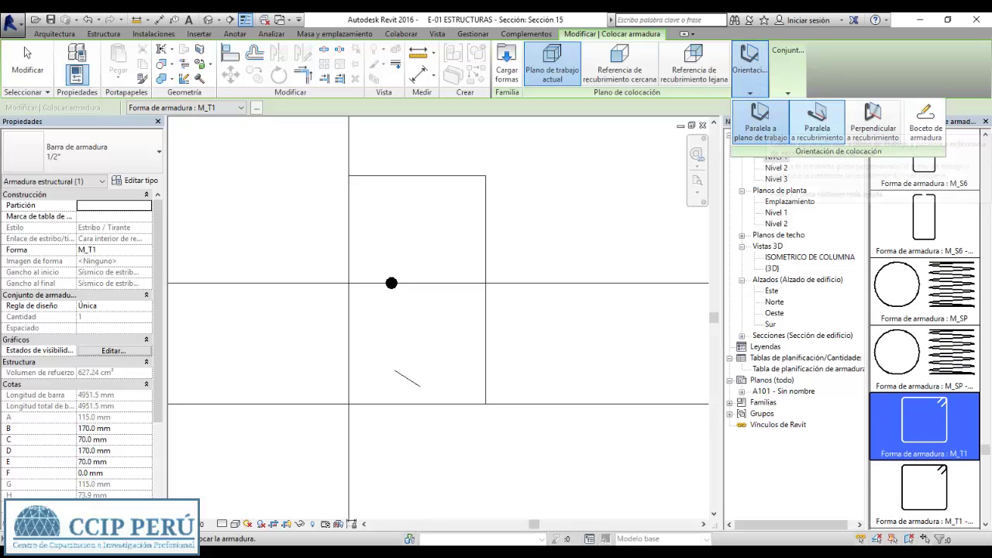
{"action": "key", "text": "Escape"}
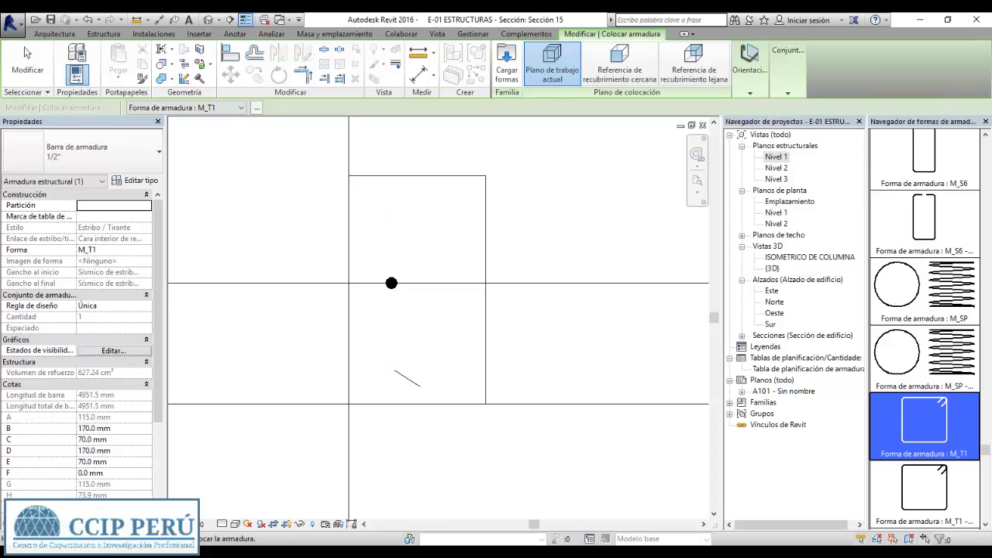
{"action": "left_click", "coordinate": [749, 66]}
{"action": "key", "text": "Escape"}
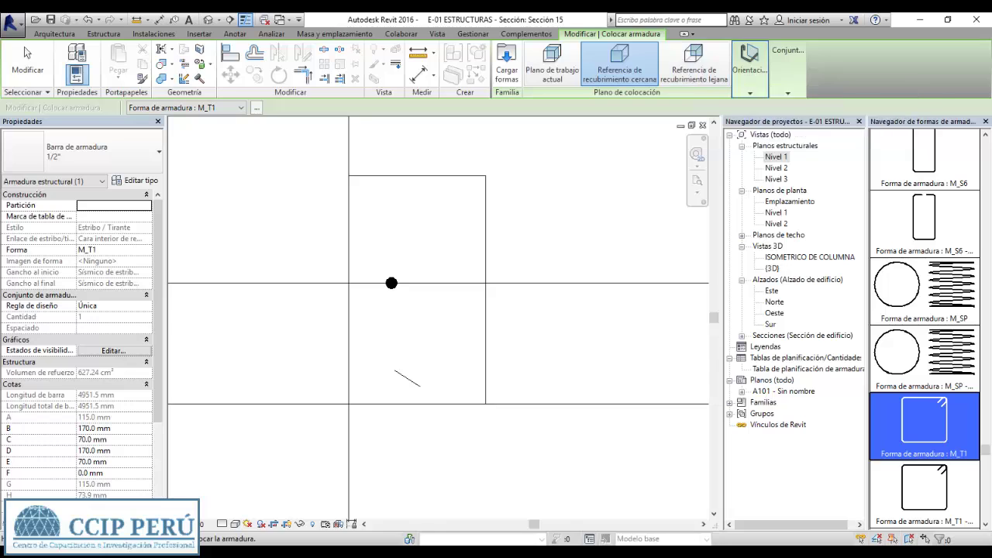
{"action": "left_click", "coordinate": [748, 66]}
{"action": "key", "text": "Escape"}
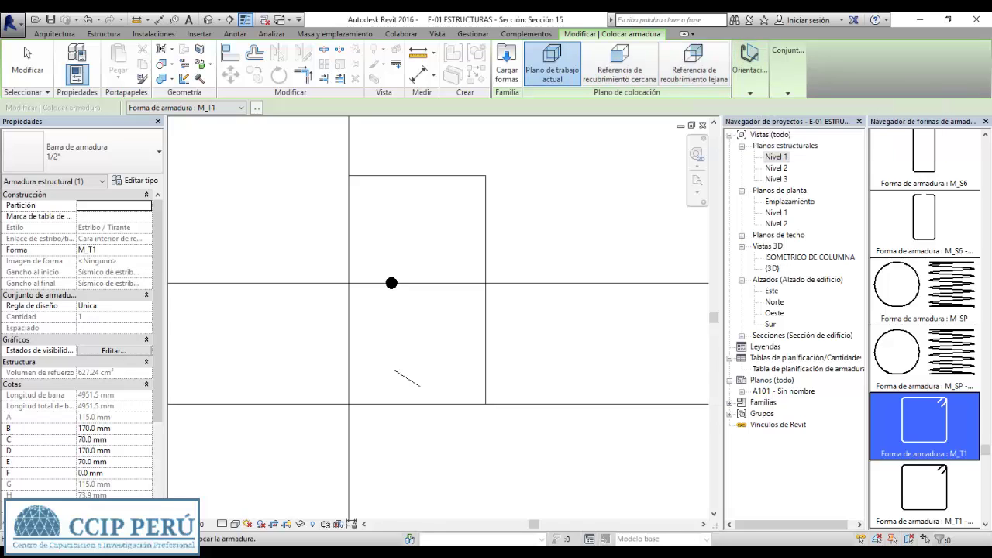
{"action": "left_click", "coordinate": [748, 66]}
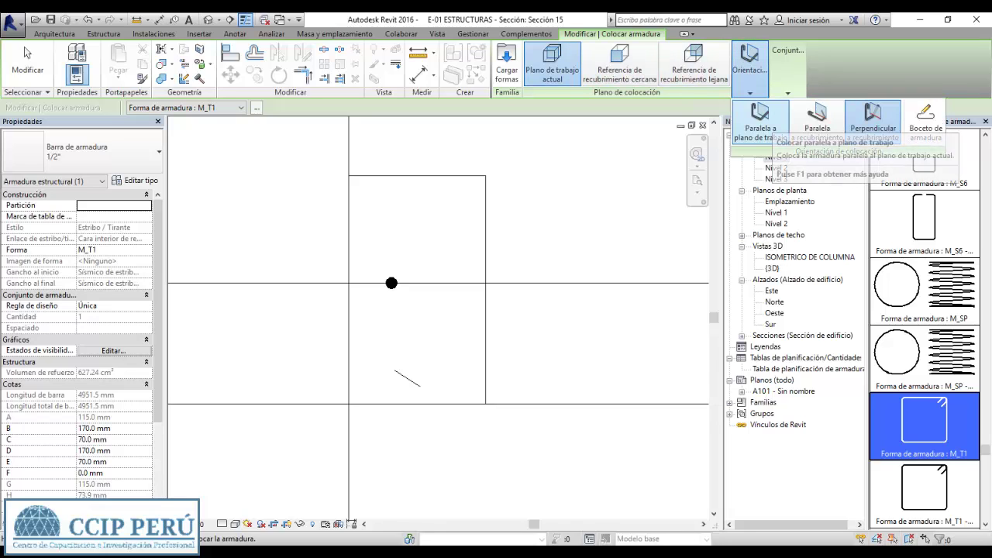
{"action": "middle_click_drag", "start_coordinate": [434, 310], "coordinate": [414, 325]}
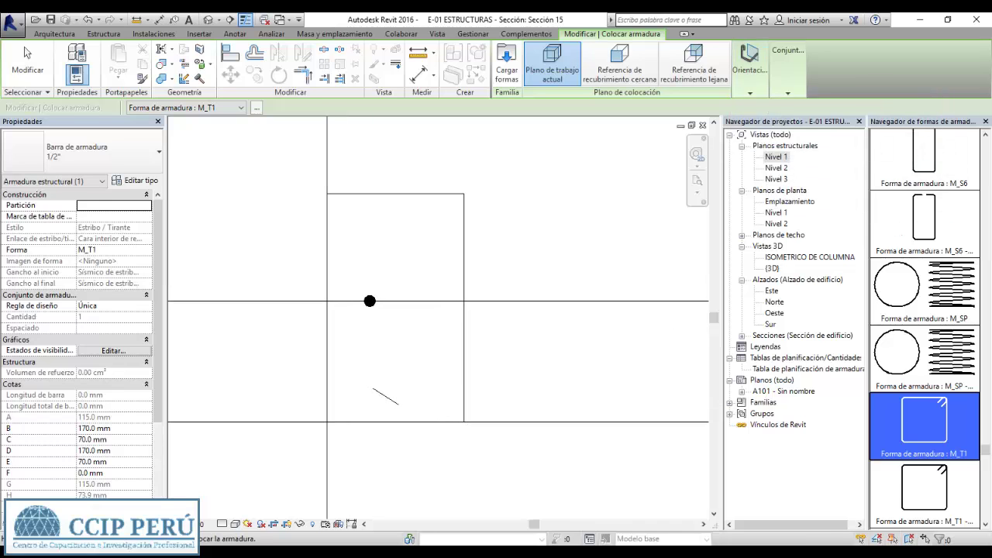
Cancel the stirrup placement and switch to the {3D} view
{"action": "key", "text": "Escape"}
{"action": "scroll", "coordinate": [434, 295], "scroll_direction": "down", "scroll_amount": 2}
{"action": "scroll", "coordinate": [448, 288], "scroll_direction": "down", "scroll_amount": 3}
{"action": "double_click", "coordinate": [898, 268]}
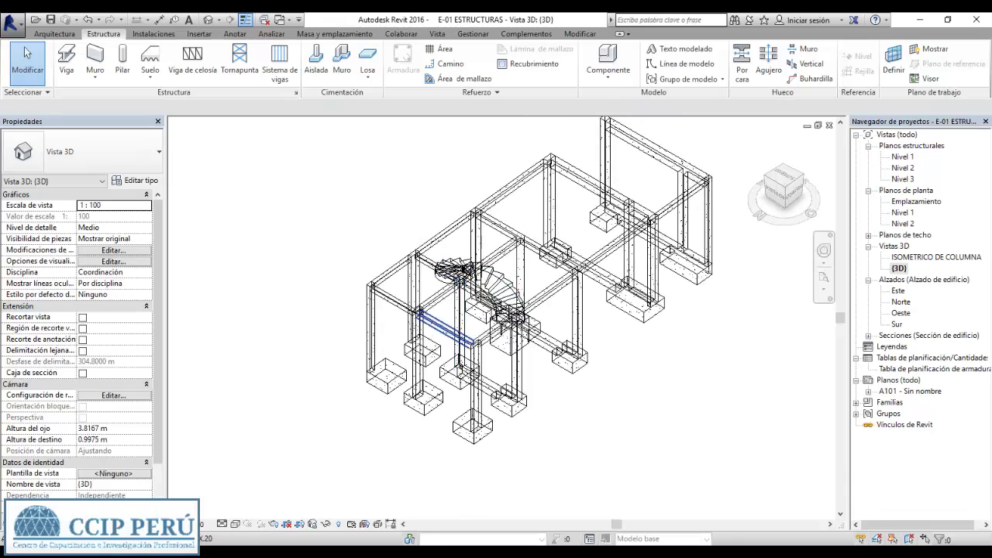
{"action": "double_click", "coordinate": [902, 156]}
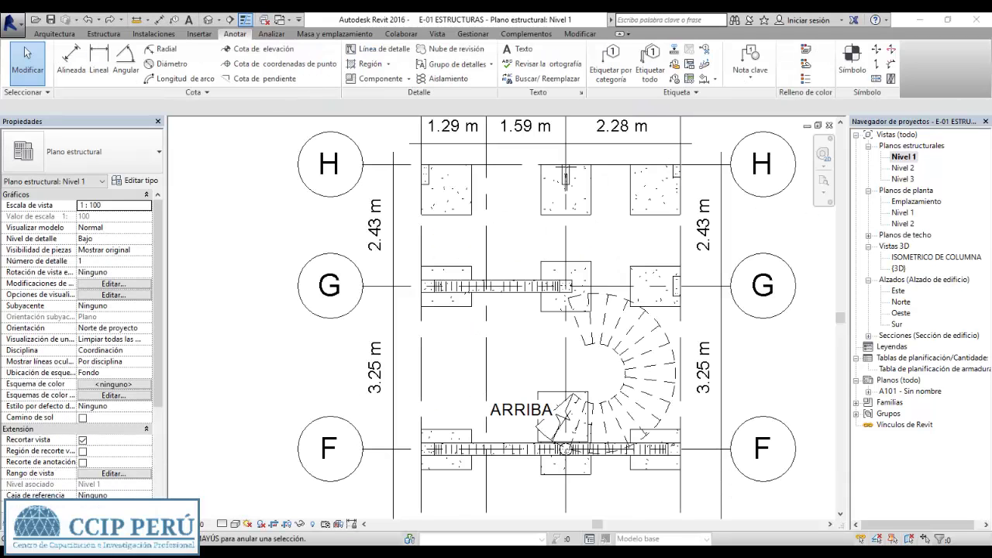
{"action": "double_click", "coordinate": [898, 268]}
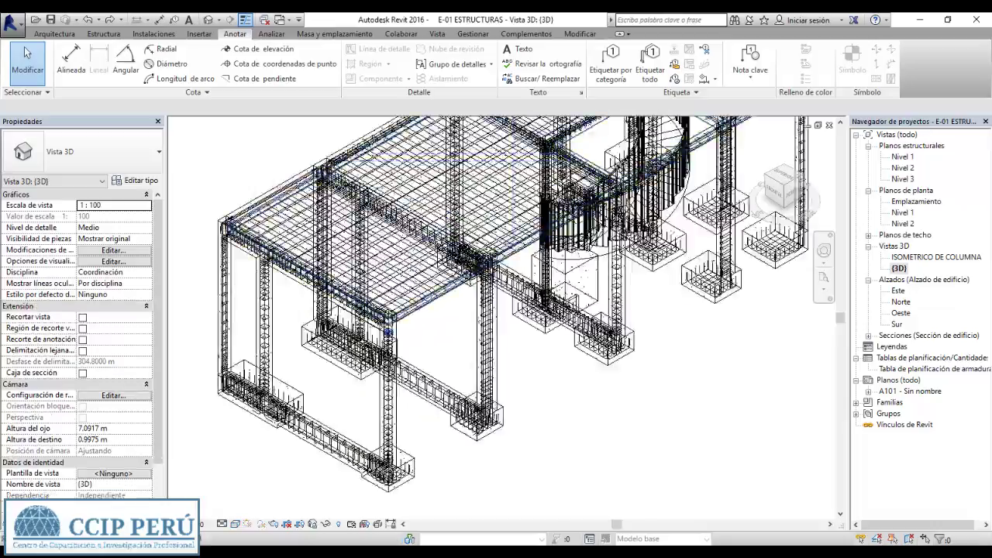
{"action": "middle_click_drag", "start_coordinate": [496, 310], "coordinate": [464, 325], "text": "shift"}
{"action": "middle_click_drag", "start_coordinate": [380, 279], "coordinate": [573, 341], "text": "shift"}
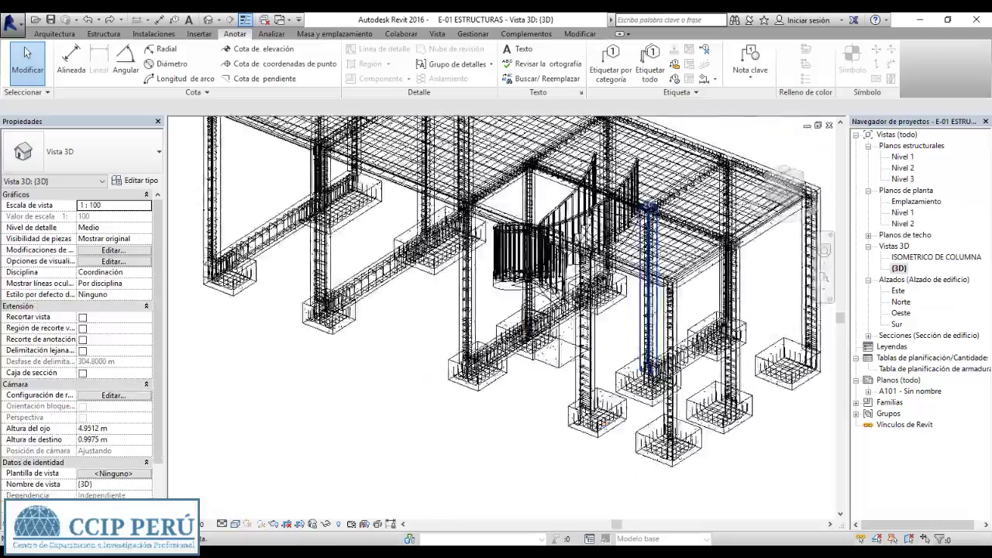
{"action": "scroll", "coordinate": [629, 289], "scroll_direction": "up", "scroll_amount": 2}
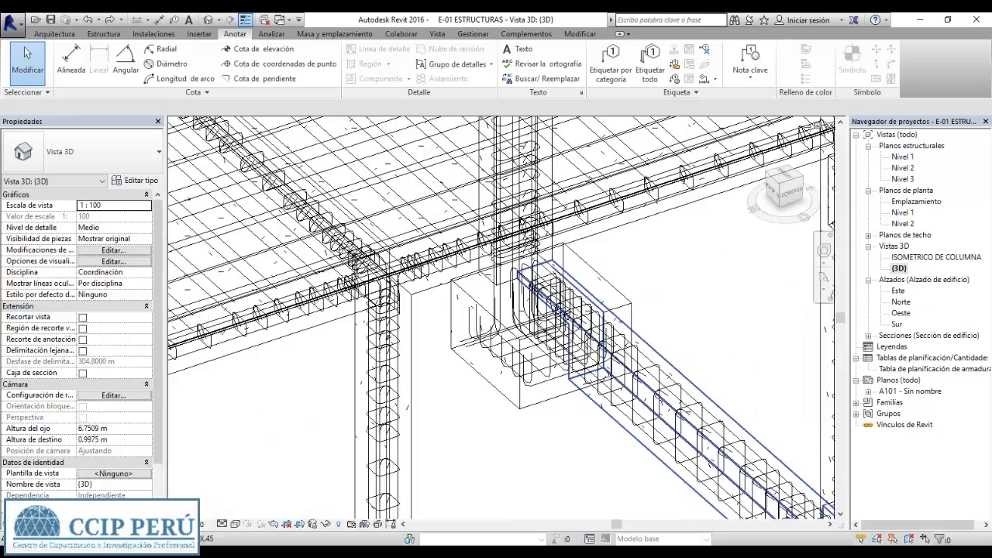
{"action": "scroll", "coordinate": [629, 289], "scroll_direction": "up", "scroll_amount": 2}
{"action": "scroll", "coordinate": [629, 289], "scroll_direction": "up", "scroll_amount": 2}
{"action": "scroll", "coordinate": [629, 289], "scroll_direction": "up", "scroll_amount": 1}
{"action": "left_click", "coordinate": [629, 289]}
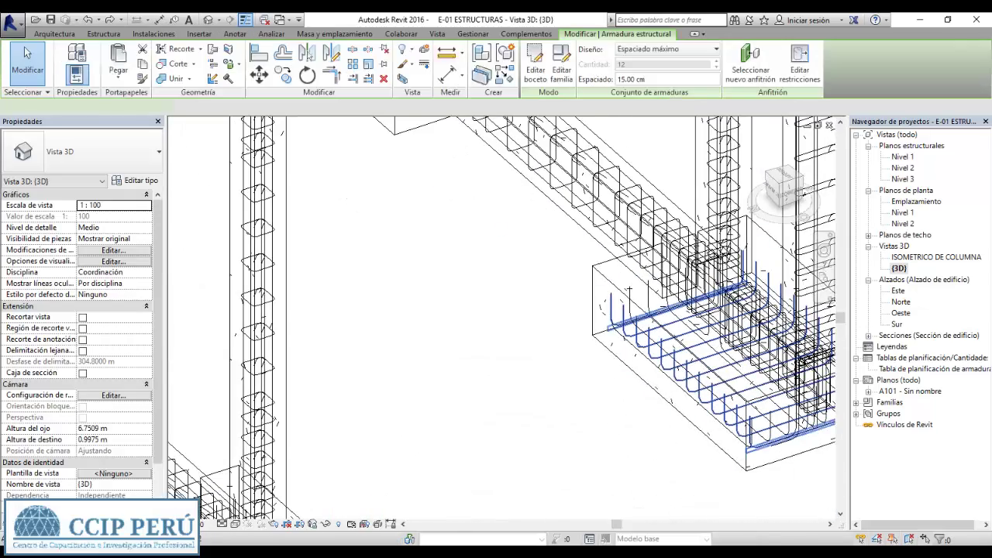
{"action": "key", "text": "Escape"}
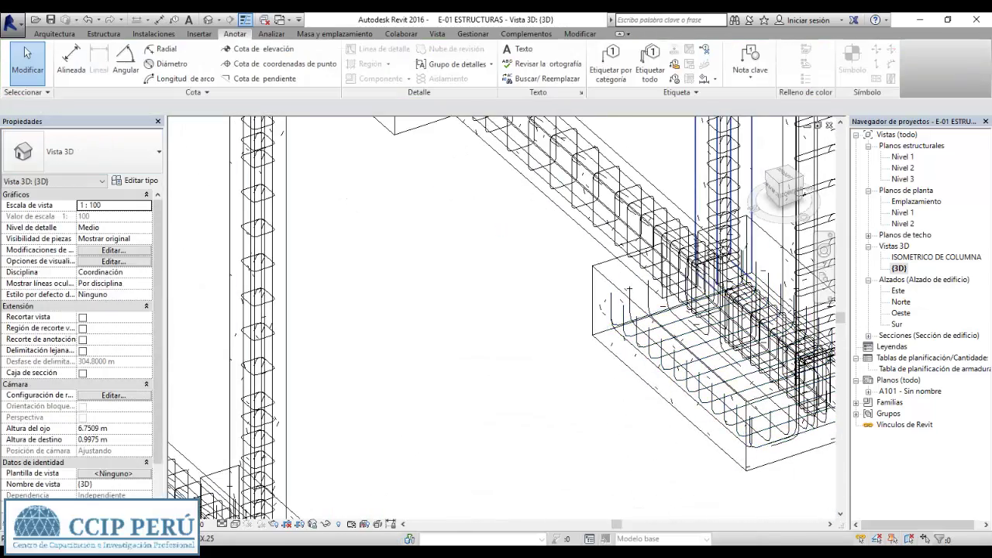
{"action": "left_click", "coordinate": [720, 203]}
{"action": "scroll", "coordinate": [721, 203], "scroll_direction": "up", "scroll_amount": 2}
{"action": "key", "text": "Escape"}
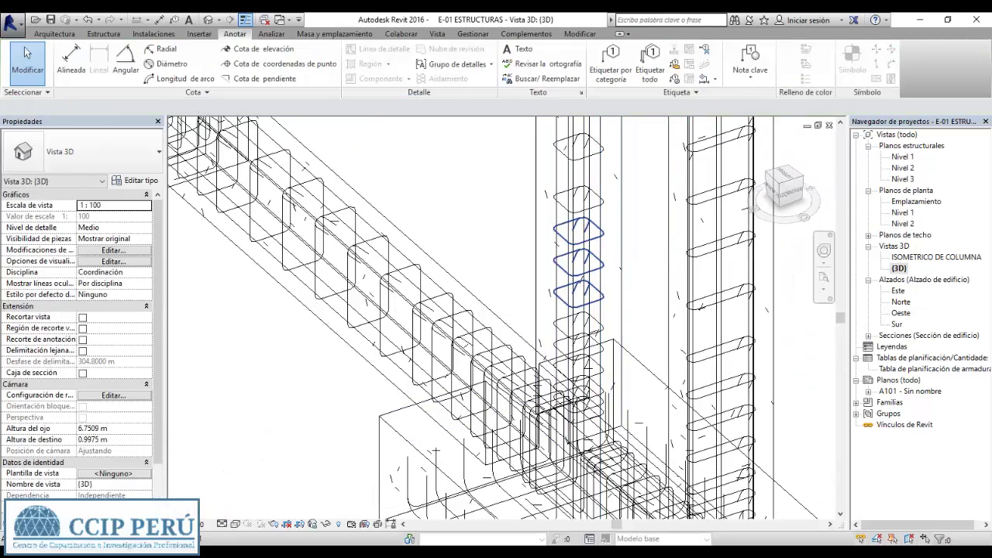
{"action": "left_click", "coordinate": [571, 287]}
{"action": "key", "text": "Escape"}
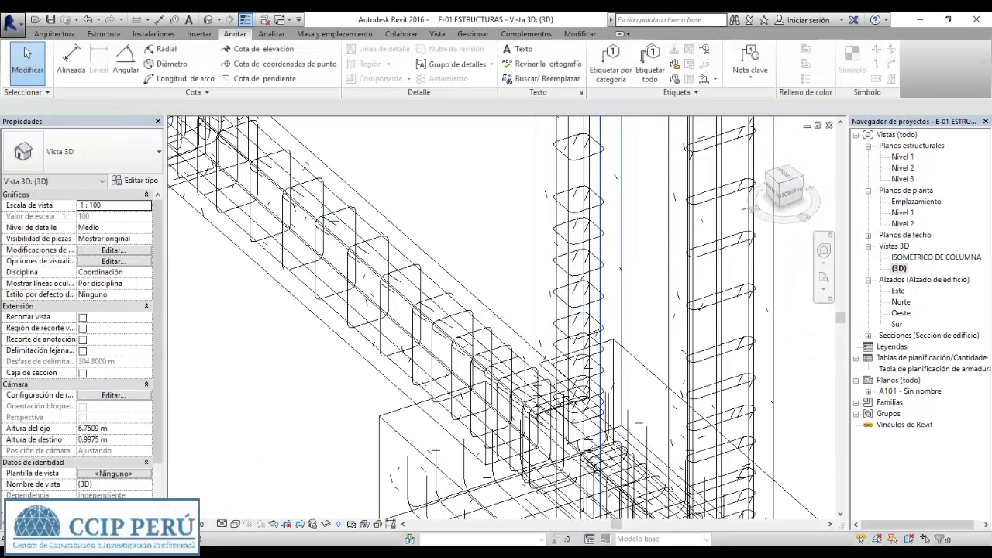
{"action": "left_click", "coordinate": [599, 286]}
{"action": "key", "text": "Escape"}
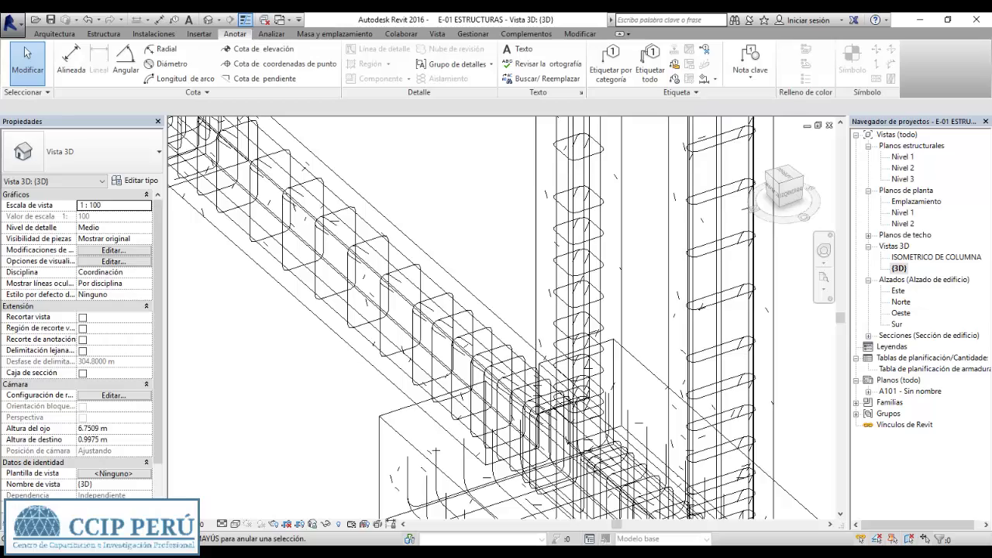
Open the Nivel 1 structural plan
{"action": "scroll", "coordinate": [496, 317], "scroll_direction": "down", "scroll_amount": 5}
{"action": "double_click", "coordinate": [903, 157]}
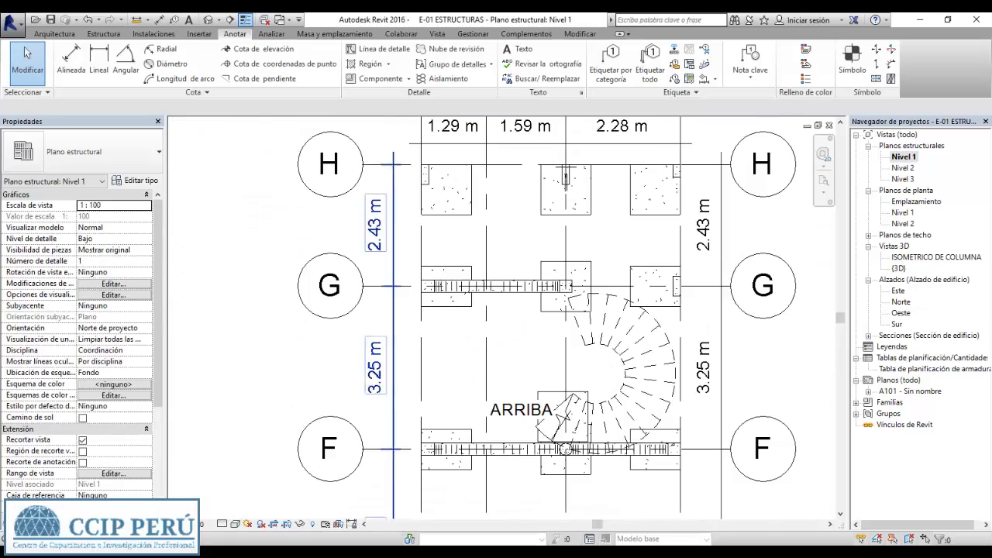
{"action": "scroll", "coordinate": [402, 209], "scroll_direction": "down", "scroll_amount": 2}
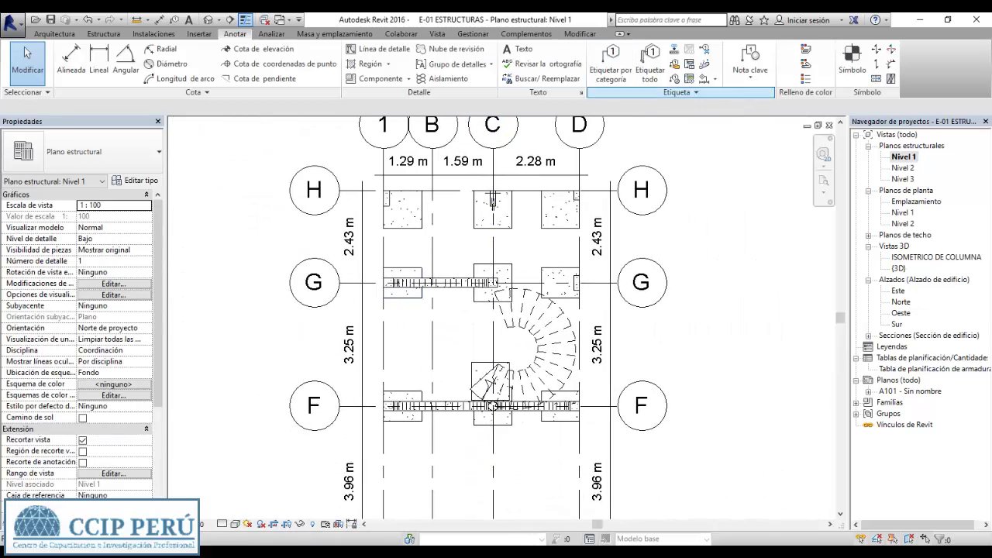
Tag the column near grid G with C1 .25X.25, placing the tag down near Z4
{"action": "left_click", "coordinate": [611, 62]}
{"action": "scroll", "coordinate": [402, 226], "scroll_direction": "up", "scroll_amount": 1}
{"action": "scroll", "coordinate": [402, 226], "scroll_direction": "up", "scroll_amount": 2}
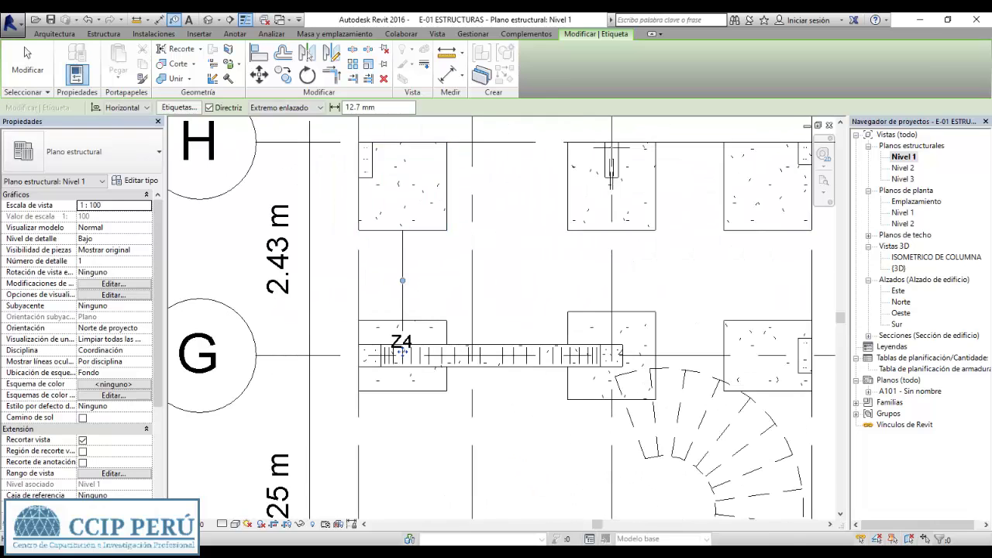
{"action": "middle_click_drag", "start_coordinate": [402, 353], "coordinate": [410, 291]}
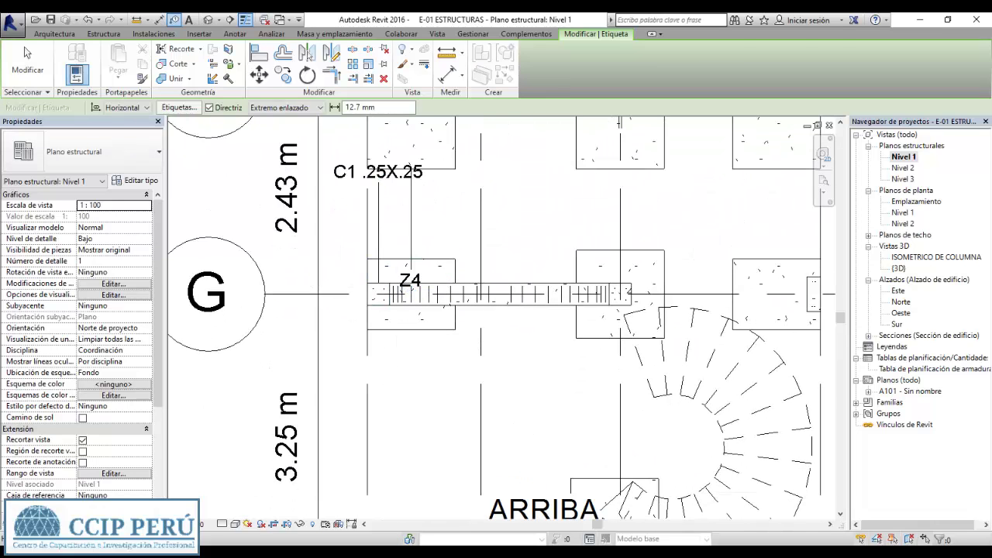
{"action": "left_click", "coordinate": [377, 171]}
{"action": "scroll", "coordinate": [372, 175], "scroll_direction": "up", "scroll_amount": 1}
{"action": "left_click_drag", "start_coordinate": [372, 174], "coordinate": [370, 298]}
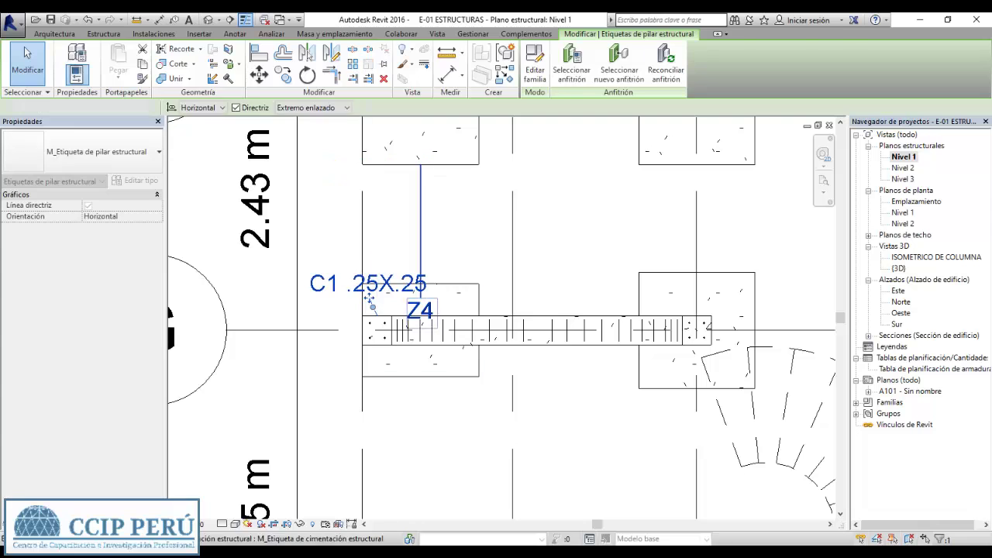
Reposition the Z4 footing tag inside the footing without a leader
{"action": "left_click", "coordinate": [419, 313]}
{"action": "left_click_drag", "start_coordinate": [465, 191], "coordinate": [465, 191]}
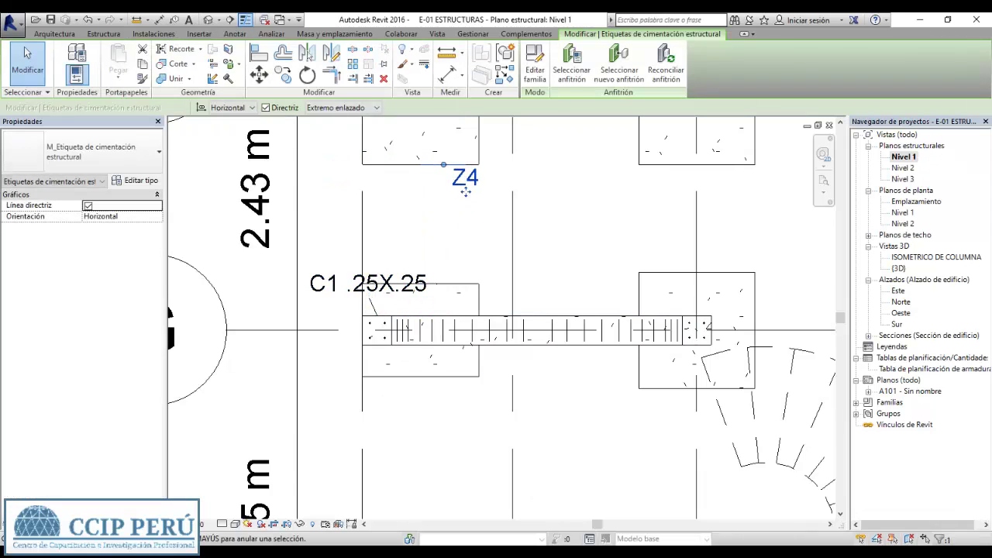
{"action": "key", "text": "Escape"}
{"action": "scroll", "coordinate": [465, 230], "scroll_direction": "down", "scroll_amount": 1}
{"action": "left_click", "coordinate": [393, 283]}
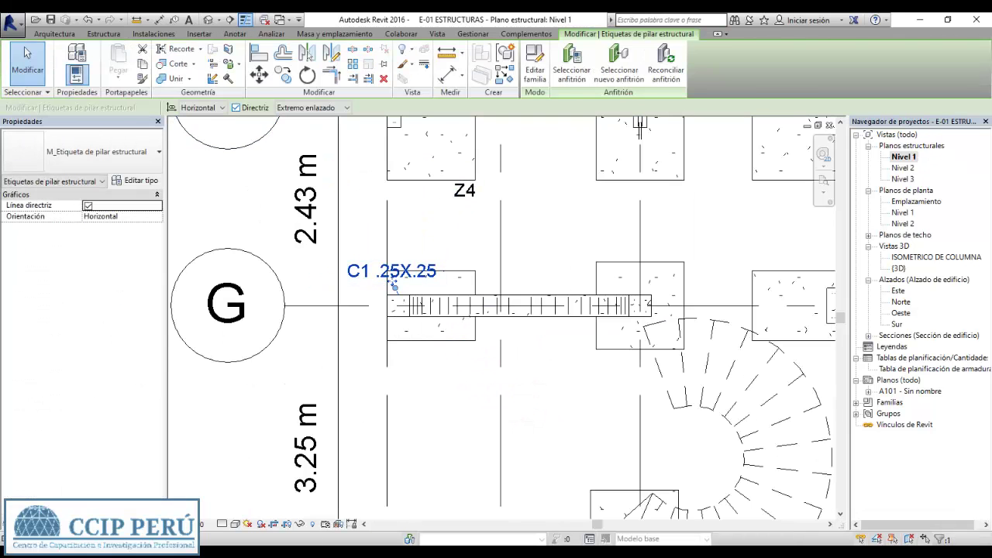
{"action": "key", "text": "Escape"}
{"action": "scroll", "coordinate": [465, 194], "scroll_direction": "up", "scroll_amount": 1}
{"action": "left_click", "coordinate": [468, 195]}
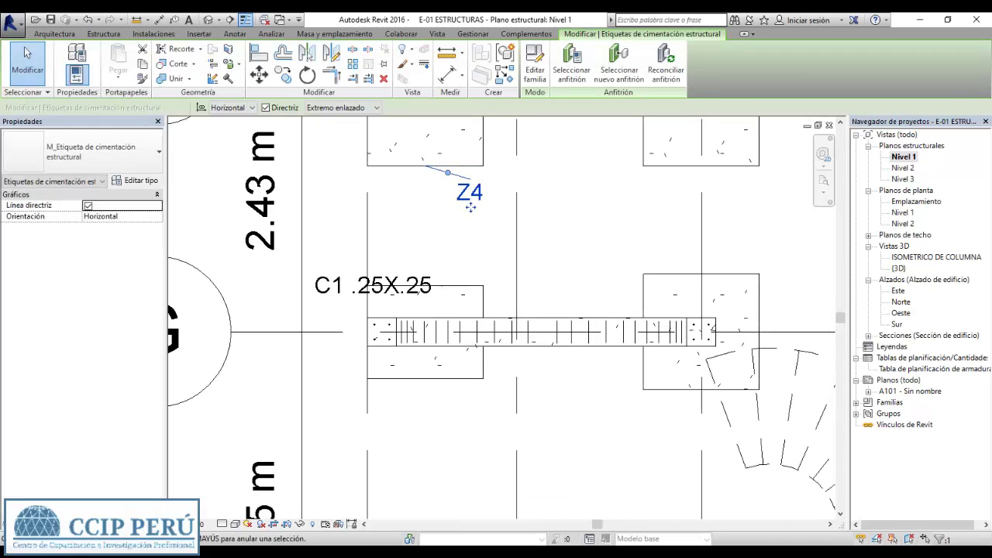
{"action": "middle_click_drag", "start_coordinate": [470, 207], "coordinate": [451, 257]}
{"action": "left_click_drag", "start_coordinate": [451, 257], "coordinate": [451, 209]}
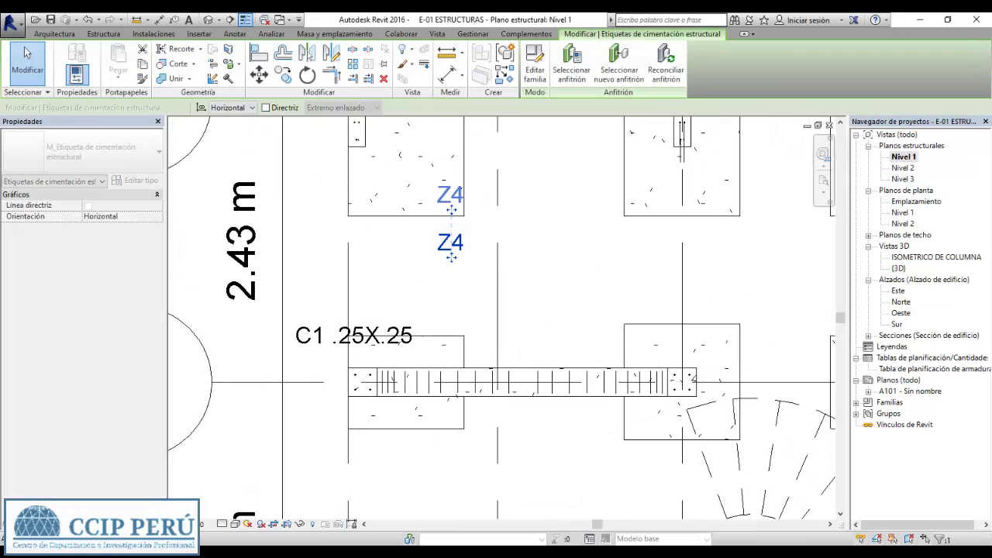
Set the plan's view scale to 1:50 and place the C1 .25X.25 tag left of its column
{"action": "left_click_drag", "start_coordinate": [354, 349], "coordinate": [397, 365]}
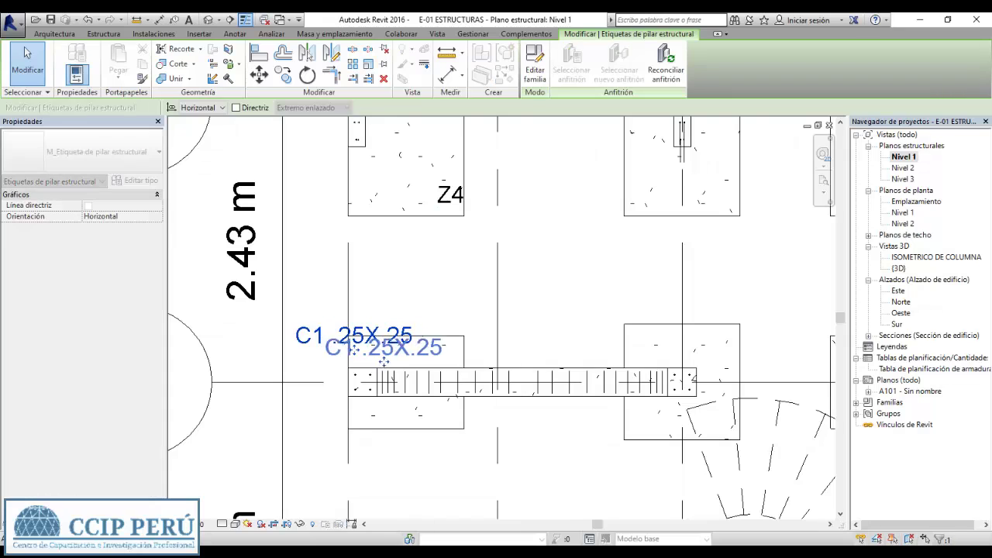
{"action": "left_click", "coordinate": [203, 428]}
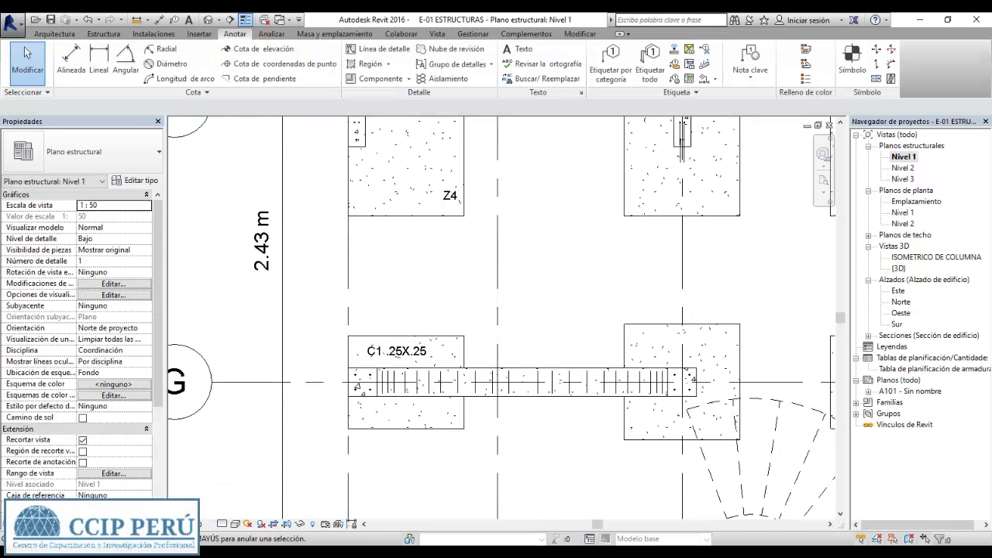
{"action": "left_click_drag", "start_coordinate": [385, 372], "coordinate": [382, 370]}
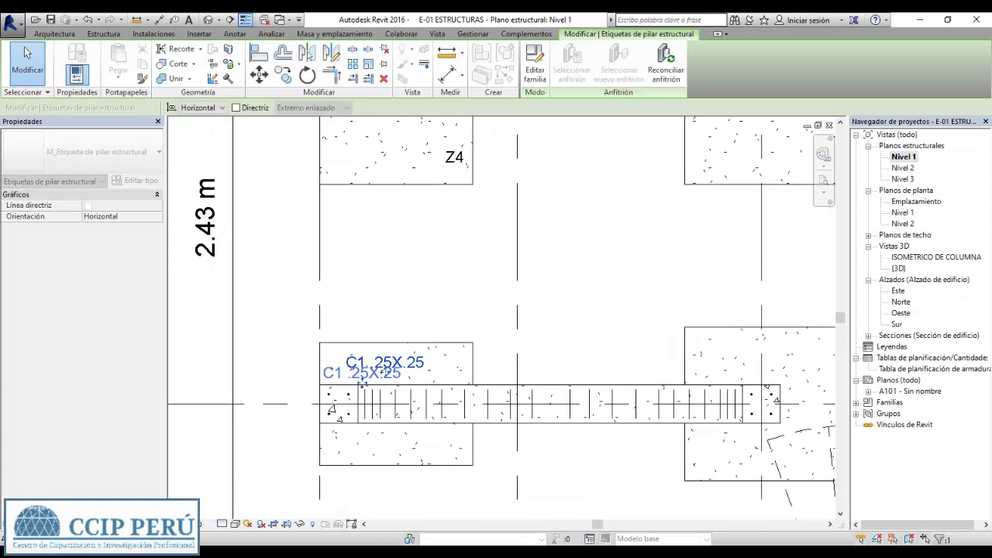
{"action": "key", "text": "Escape"}
{"action": "scroll", "coordinate": [341, 283], "scroll_direction": "down", "scroll_amount": 2}
{"action": "scroll", "coordinate": [341, 283], "scroll_direction": "down", "scroll_amount": 2}
{"action": "scroll", "coordinate": [341, 283], "scroll_direction": "down", "scroll_amount": 1}
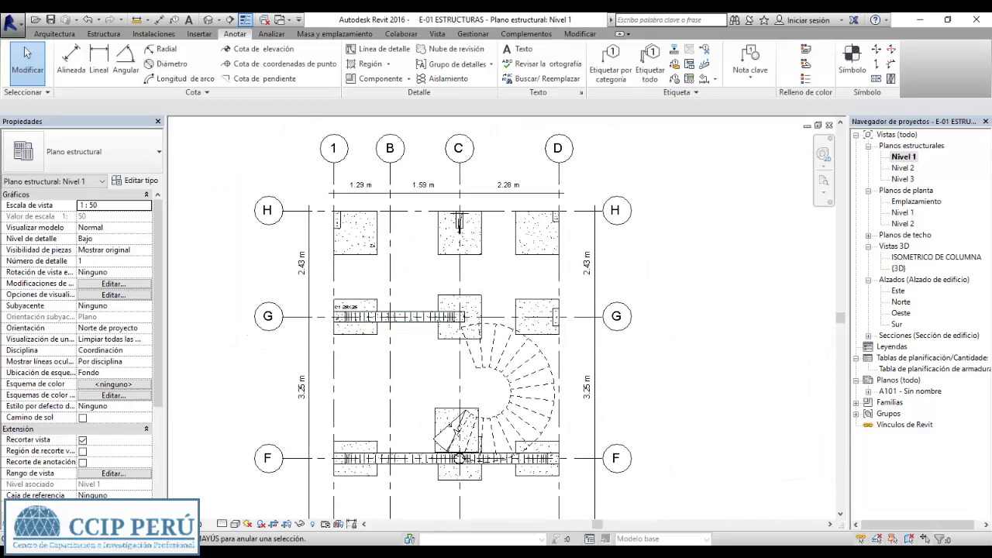
On the Nivel 2 plan, tag the top beam VS .25X.20 and move the tag against the beam
{"action": "double_click", "coordinate": [902, 168]}
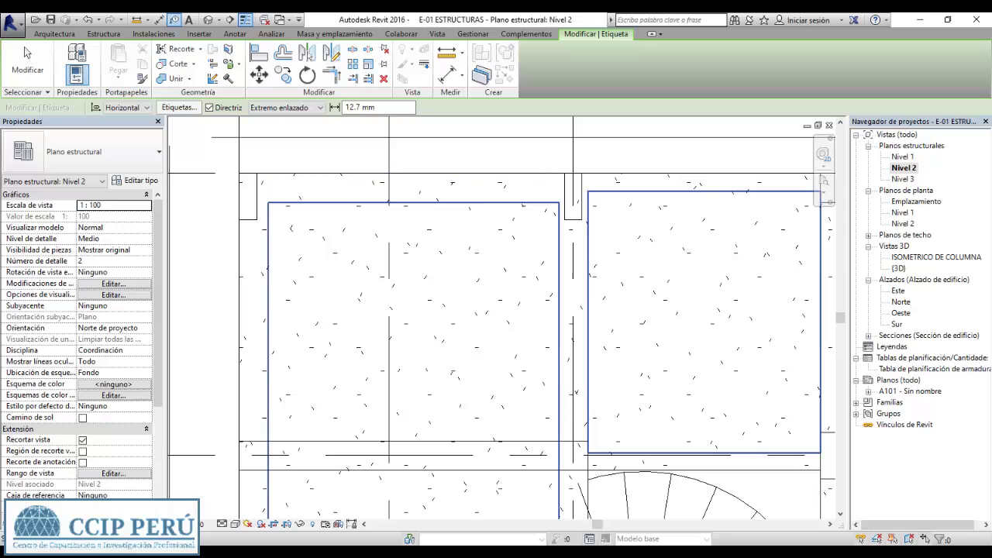
{"action": "left_click", "coordinate": [420, 329]}
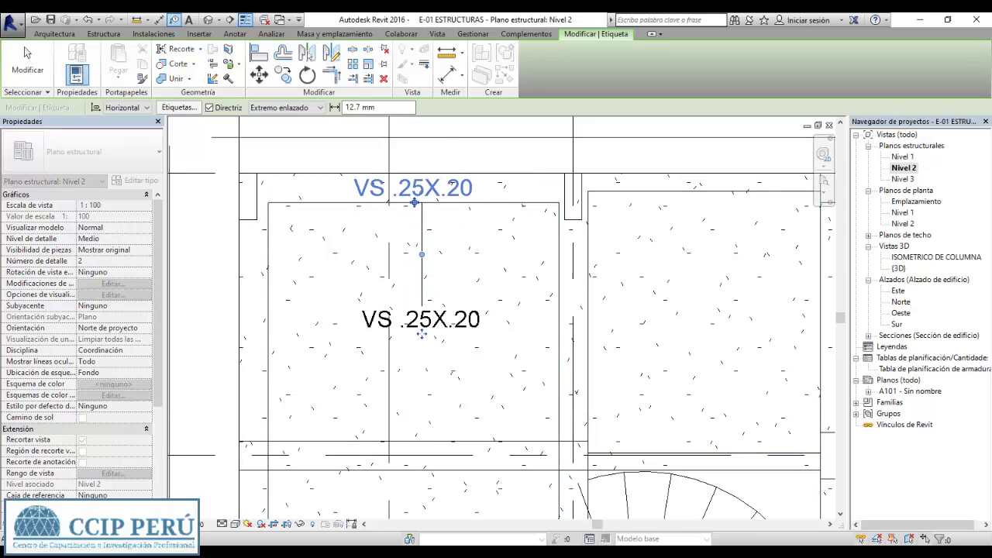
{"action": "left_click_drag", "start_coordinate": [421, 332], "coordinate": [405, 236]}
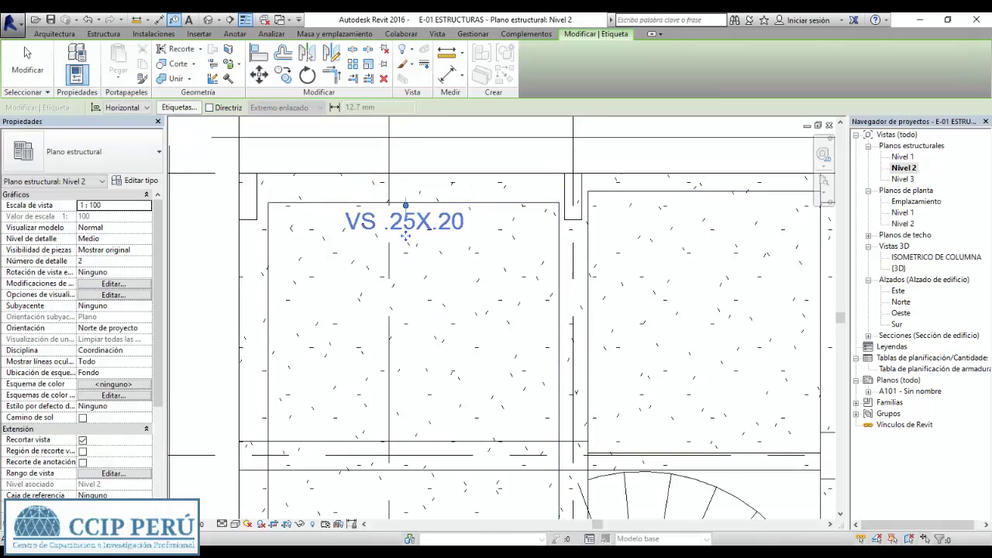
Tag all remaining untagged beams around grids H, G and F with Tag All
{"action": "scroll", "coordinate": [406, 236], "scroll_direction": "down", "scroll_amount": 3}
{"action": "middle_click_drag", "start_coordinate": [542, 442], "coordinate": [496, 423]}
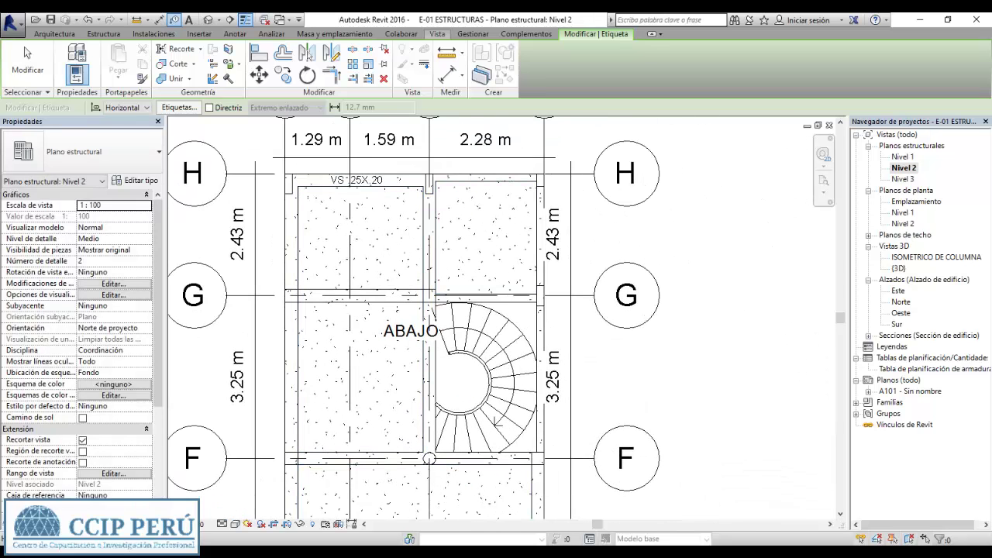
{"action": "left_click", "coordinate": [235, 33]}
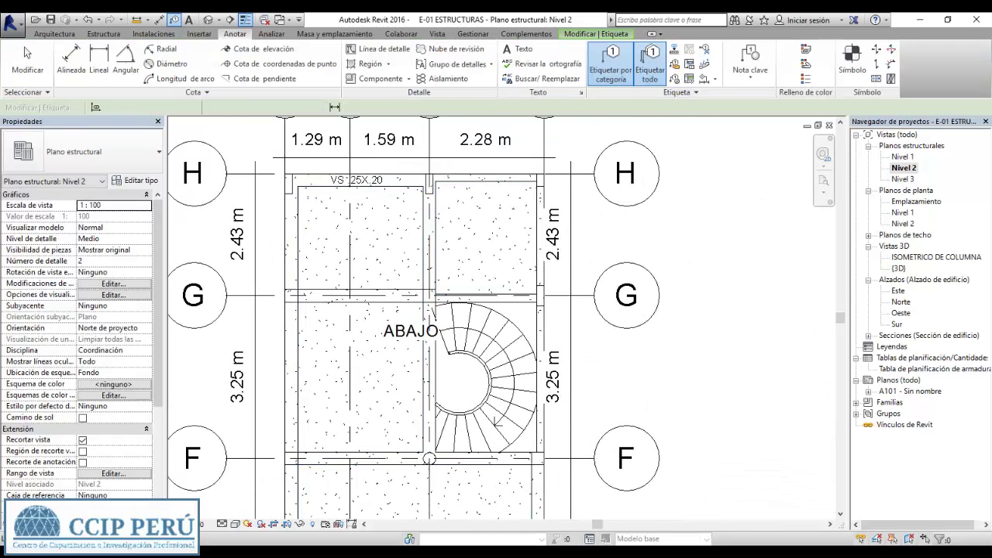
{"action": "left_click", "coordinate": [649, 62]}
{"action": "left_click", "coordinate": [545, 380]}
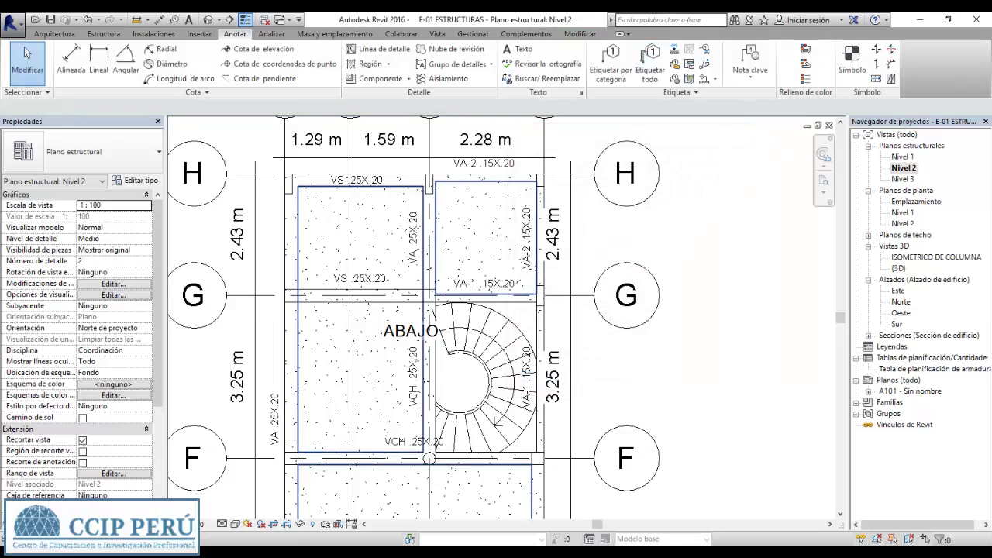
Move the VA-2 .15X.20 tag onto its beam, adjust VA-1, then open the 3D view and sheet A101
{"action": "scroll", "coordinate": [480, 166], "scroll_direction": "up", "scroll_amount": 2}
{"action": "left_click", "coordinate": [479, 160]}
{"action": "left_click_drag", "start_coordinate": [478, 159], "coordinate": [479, 177]}
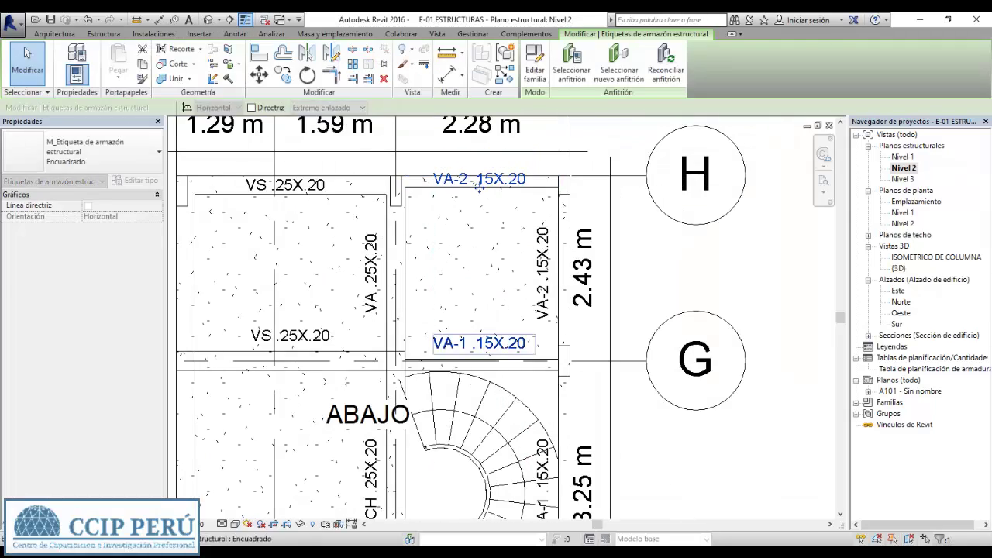
{"action": "left_click", "coordinate": [479, 343]}
{"action": "mouse_move", "coordinate": [479, 343]}
{"action": "middle_mouse_down"}
{"action": "mouse_move", "coordinate": [516, 160]}
{"action": "mouse_move", "coordinate": [491, 124]}
{"action": "middle_mouse_up"}
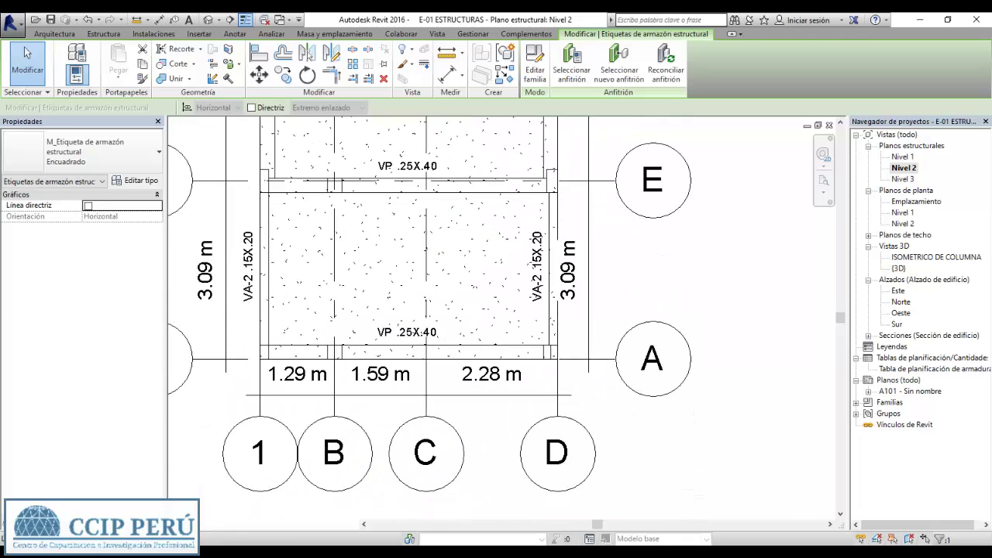
{"action": "double_click", "coordinate": [898, 268]}
{"action": "double_click", "coordinate": [910, 390]}
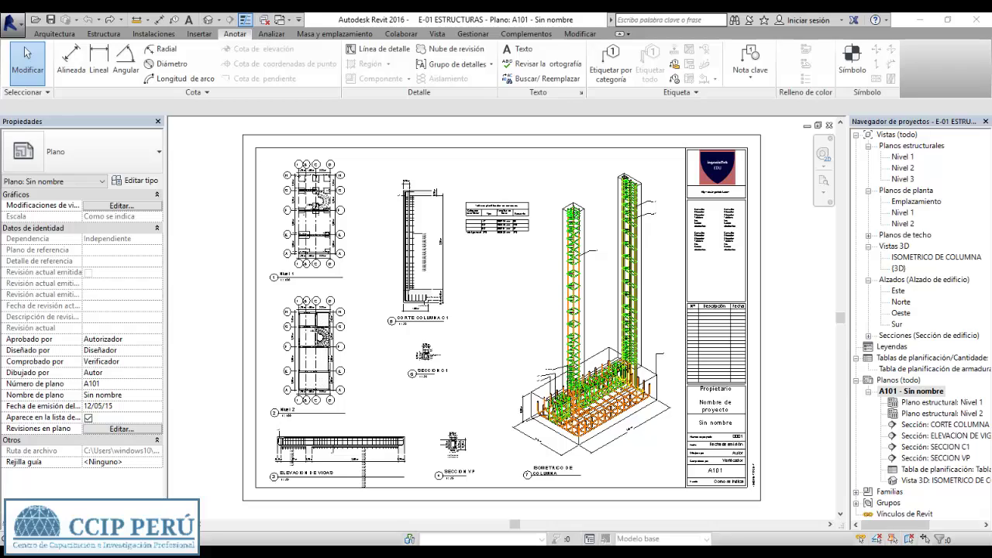
{"action": "scroll", "coordinate": [291, 186], "scroll_direction": "up", "scroll_amount": 2}
{"action": "scroll", "coordinate": [291, 186], "scroll_direction": "up", "scroll_amount": 2}
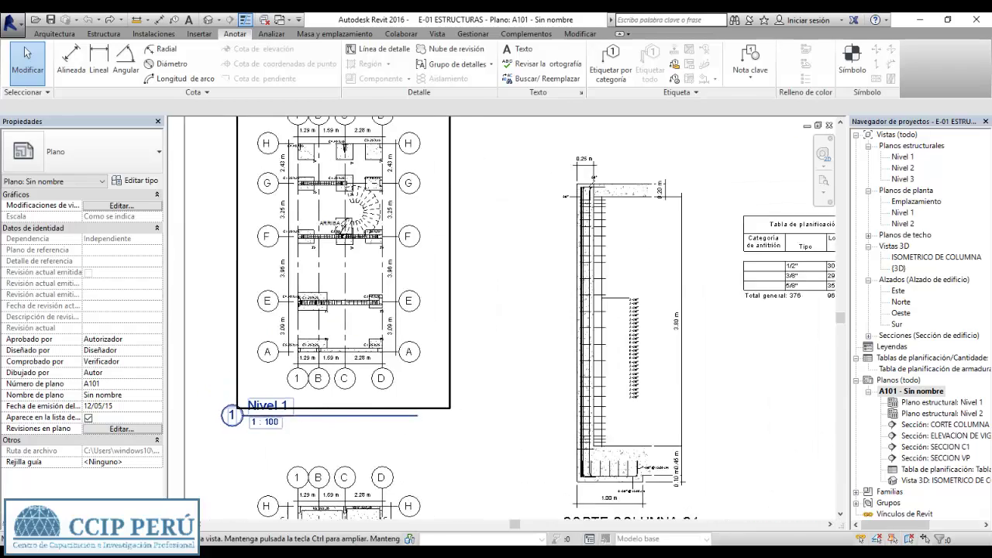
{"action": "scroll", "coordinate": [291, 186], "scroll_direction": "up", "scroll_amount": 2}
{"action": "mouse_move", "coordinate": [411, 341]}
{"action": "middle_mouse_down"}
{"action": "mouse_move", "coordinate": [414, 298]}
{"action": "mouse_move", "coordinate": [414, 365]}
{"action": "mouse_move", "coordinate": [425, 191]}
{"action": "middle_mouse_up"}
{"action": "scroll", "coordinate": [408, 281], "scroll_direction": "down", "scroll_amount": 3}
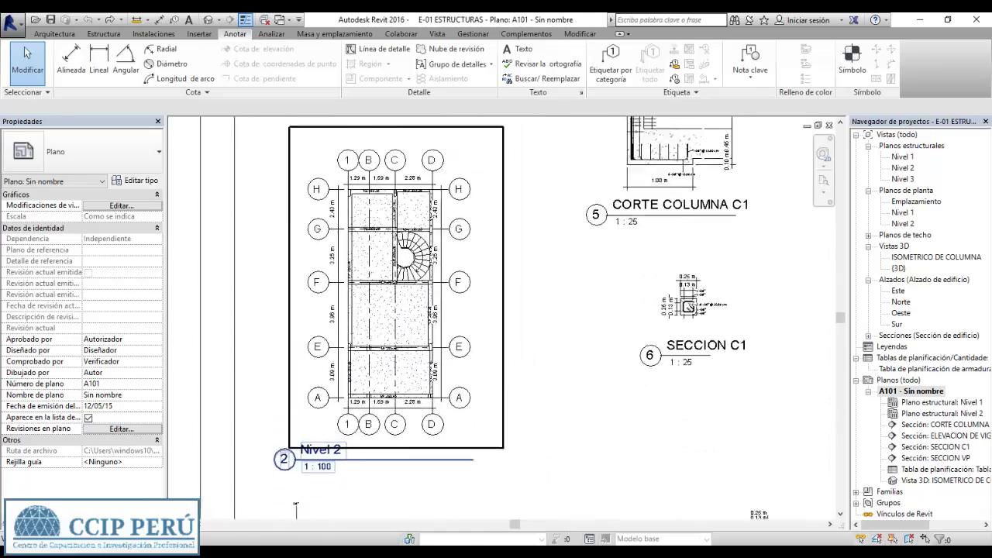
{"action": "scroll", "coordinate": [408, 281], "scroll_direction": "up", "scroll_amount": 2}
{"action": "scroll", "coordinate": [409, 280], "scroll_direction": "up", "scroll_amount": 1}
{"action": "scroll", "coordinate": [408, 280], "scroll_direction": "up", "scroll_amount": 1}
{"action": "mouse_move", "coordinate": [409, 465]}
{"action": "middle_mouse_down"}
{"action": "mouse_move", "coordinate": [409, 268]}
{"action": "mouse_move", "coordinate": [326, 240]}
{"action": "mouse_move", "coordinate": [232, 232]}
{"action": "middle_mouse_up"}
{"action": "scroll", "coordinate": [409, 268], "scroll_direction": "down", "scroll_amount": 3}
{"action": "scroll", "coordinate": [233, 232], "scroll_direction": "up", "scroll_amount": 1}
{"action": "middle_click_drag", "start_coordinate": [434, 233], "coordinate": [418, 325]}
{"action": "scroll", "coordinate": [465, 317], "scroll_direction": "down", "scroll_amount": 2}
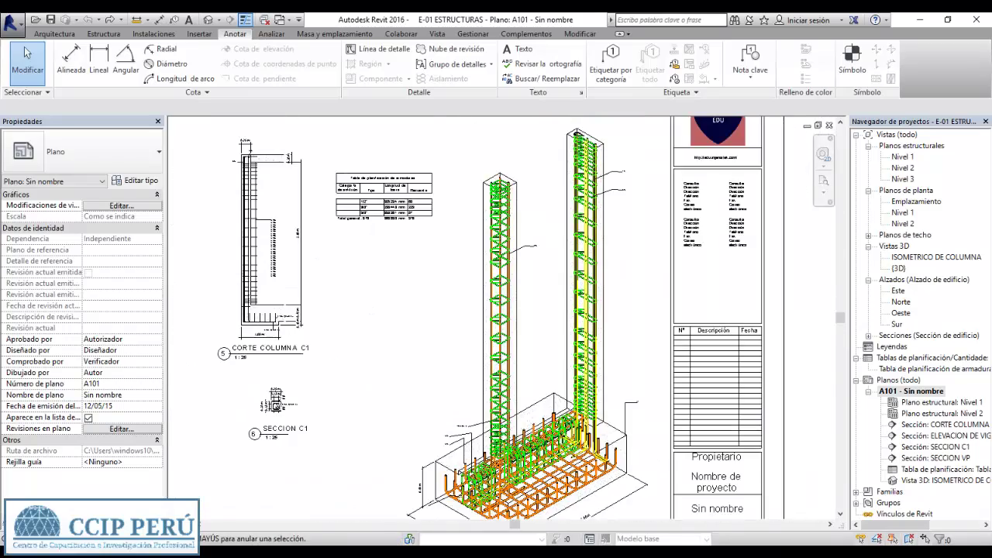
{"action": "scroll", "coordinate": [407, 197], "scroll_direction": "up", "scroll_amount": 2}
{"action": "scroll", "coordinate": [403, 197], "scroll_direction": "up", "scroll_amount": 2}
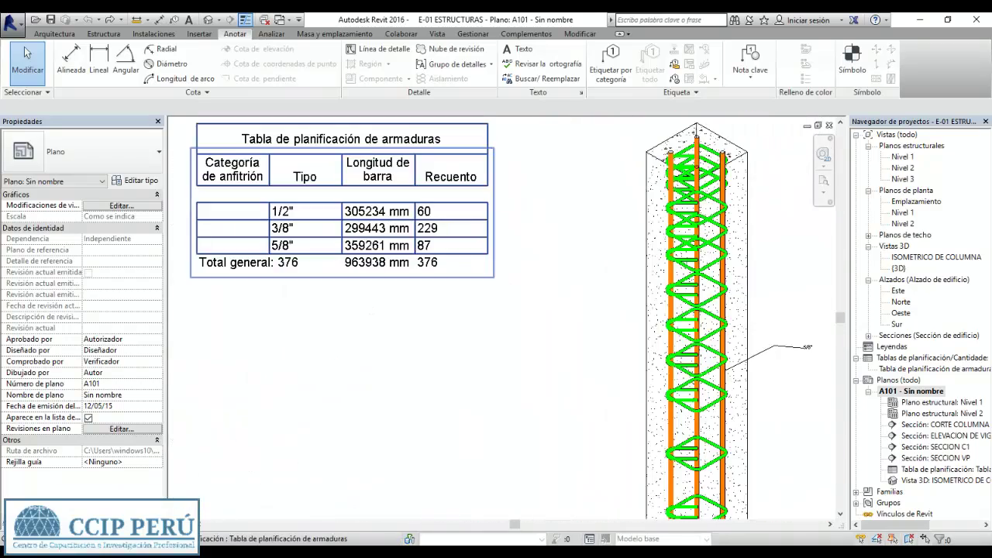
{"action": "scroll", "coordinate": [341, 194], "scroll_direction": "down", "scroll_amount": 2}
{"action": "middle_click_drag", "start_coordinate": [341, 310], "coordinate": [340, 155]}
{"action": "scroll", "coordinate": [387, 233], "scroll_direction": "down", "scroll_amount": 1}
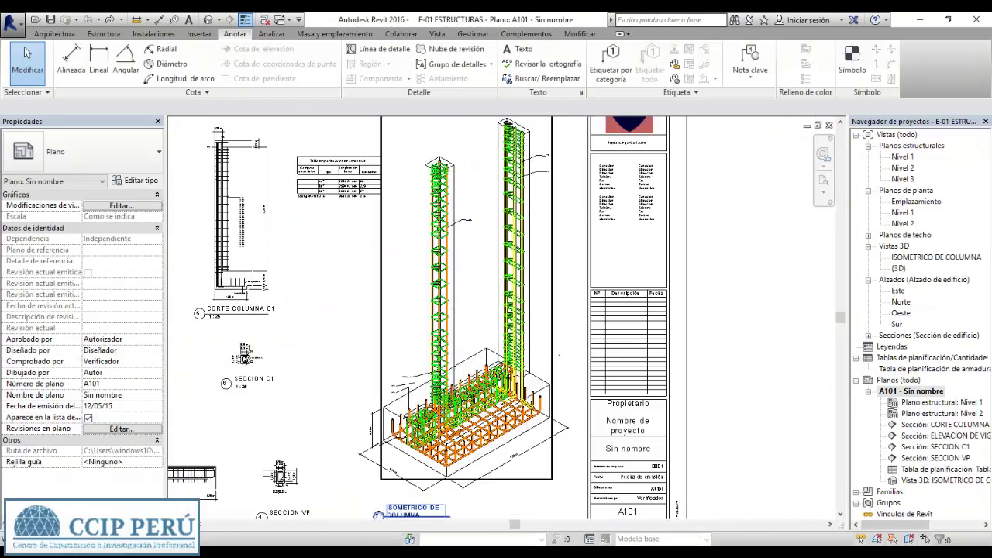
{"action": "scroll", "coordinate": [465, 232], "scroll_direction": "up", "scroll_amount": 2}
{"action": "scroll", "coordinate": [465, 232], "scroll_direction": "up", "scroll_amount": 2}
{"action": "scroll", "coordinate": [465, 232], "scroll_direction": "up", "scroll_amount": 2}
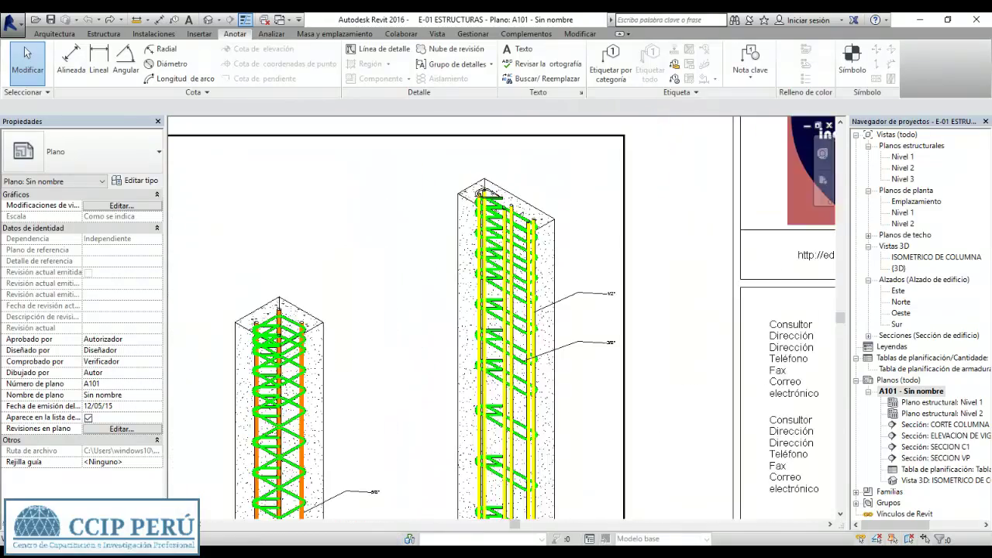
{"action": "scroll", "coordinate": [465, 232], "scroll_direction": "up", "scroll_amount": 2}
{"action": "scroll", "coordinate": [465, 310], "scroll_direction": "up", "scroll_amount": 2}
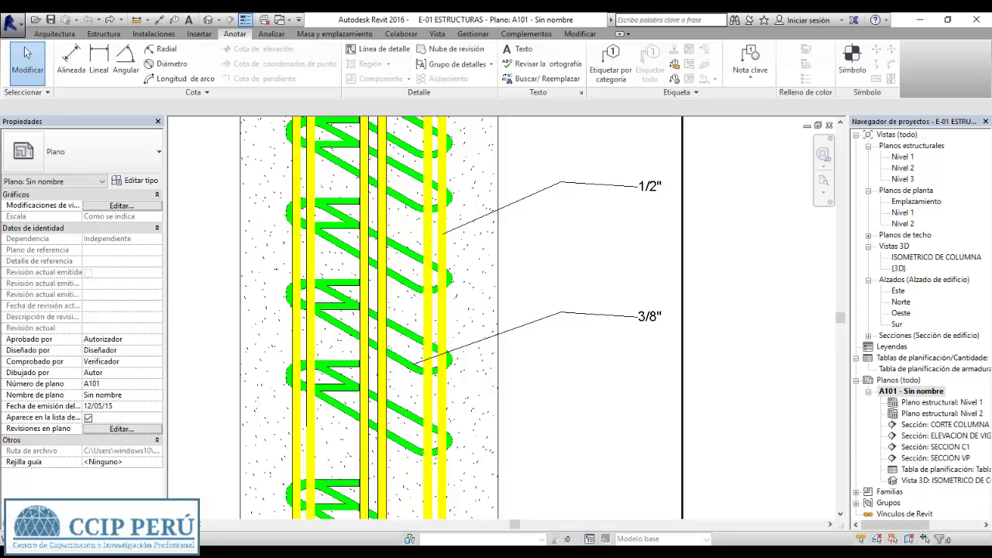
{"action": "scroll", "coordinate": [465, 310], "scroll_direction": "down", "scroll_amount": 3}
{"action": "scroll", "coordinate": [465, 310], "scroll_direction": "down", "scroll_amount": 2}
{"action": "middle_click_drag", "start_coordinate": [449, 426], "coordinate": [496, 232]}
{"action": "middle_click_drag", "start_coordinate": [465, 349], "coordinate": [581, 256]}
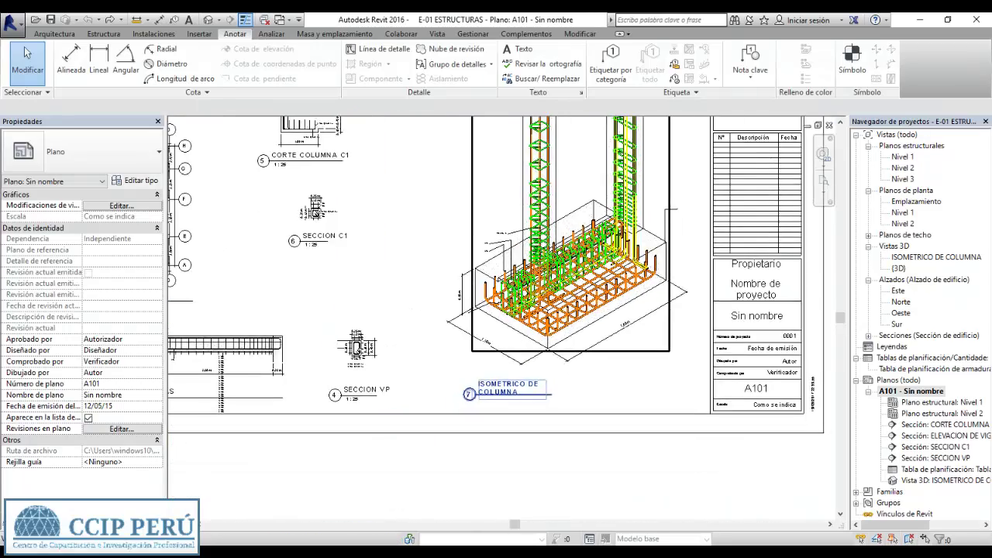
{"action": "mouse_move", "coordinate": [465, 349]}
{"action": "middle_mouse_down"}
{"action": "mouse_move", "coordinate": [540, 335]}
{"action": "mouse_move", "coordinate": [464, 451]}
{"action": "middle_mouse_up"}
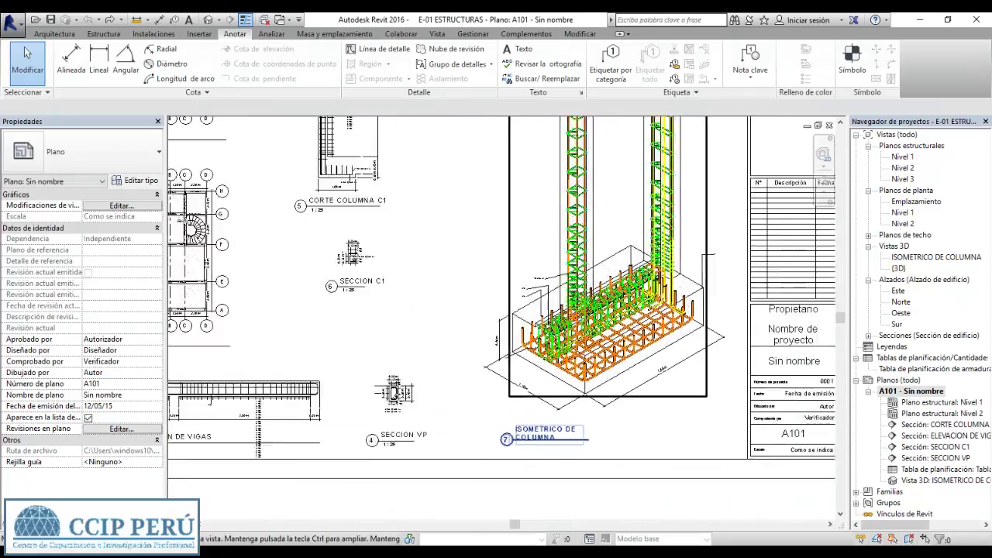
{"action": "scroll", "coordinate": [542, 293], "scroll_direction": "down", "scroll_amount": 2}
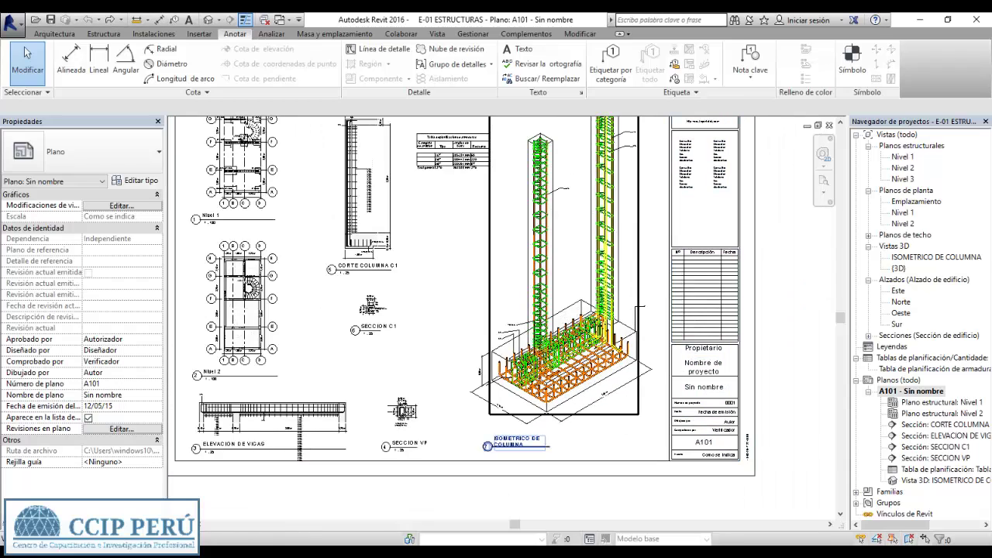
{"action": "middle_click_drag", "start_coordinate": [465, 310], "coordinate": [624, 372]}
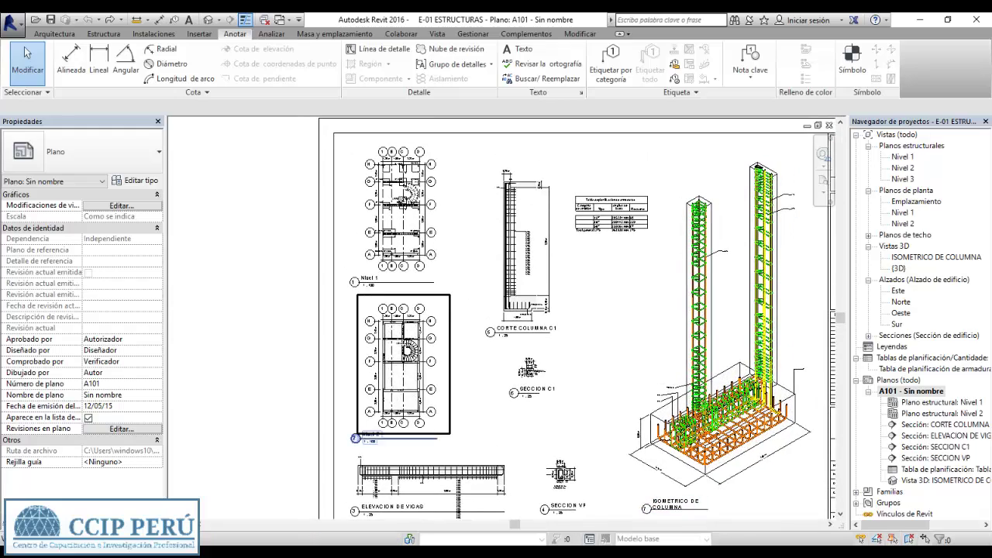
{"action": "scroll", "coordinate": [543, 372], "scroll_direction": "up", "scroll_amount": 3}
{"action": "scroll", "coordinate": [543, 372], "scroll_direction": "up", "scroll_amount": 2}
{"action": "scroll", "coordinate": [543, 372], "scroll_direction": "up", "scroll_amount": 2}
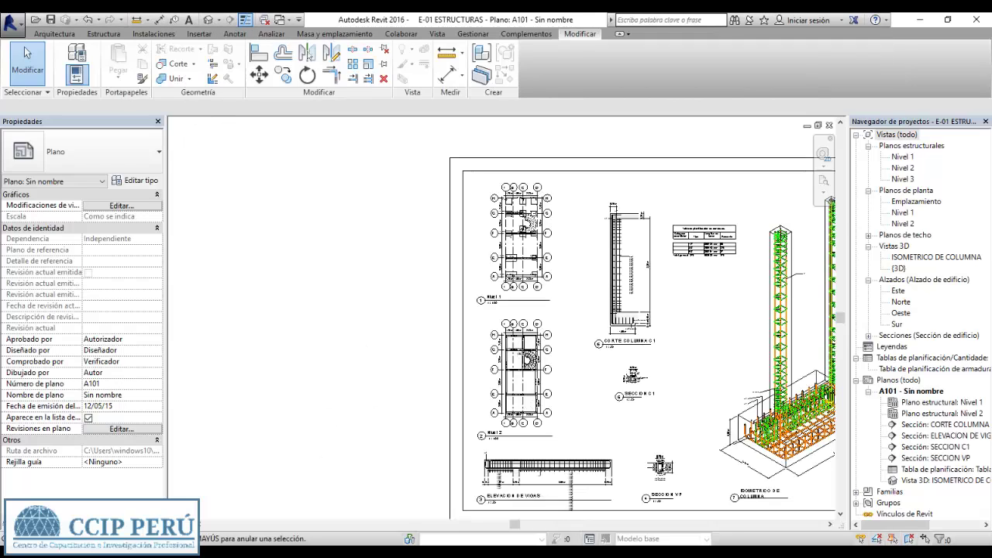
{"action": "scroll", "coordinate": [496, 325], "scroll_direction": "down", "scroll_amount": 2}
{"action": "scroll", "coordinate": [496, 326], "scroll_direction": "down", "scroll_amount": 2}
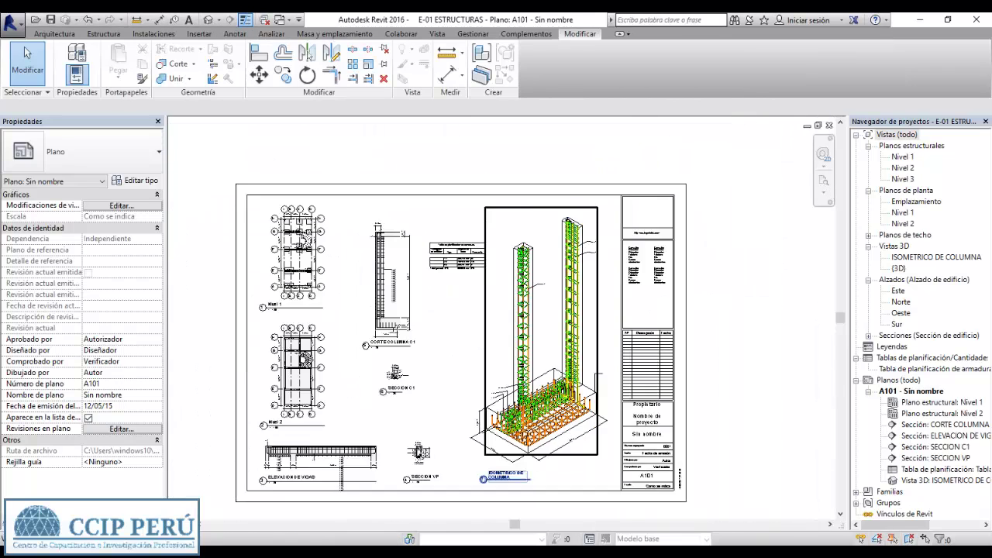
{"action": "middle_click_drag", "start_coordinate": [465, 341], "coordinate": [463, 317]}
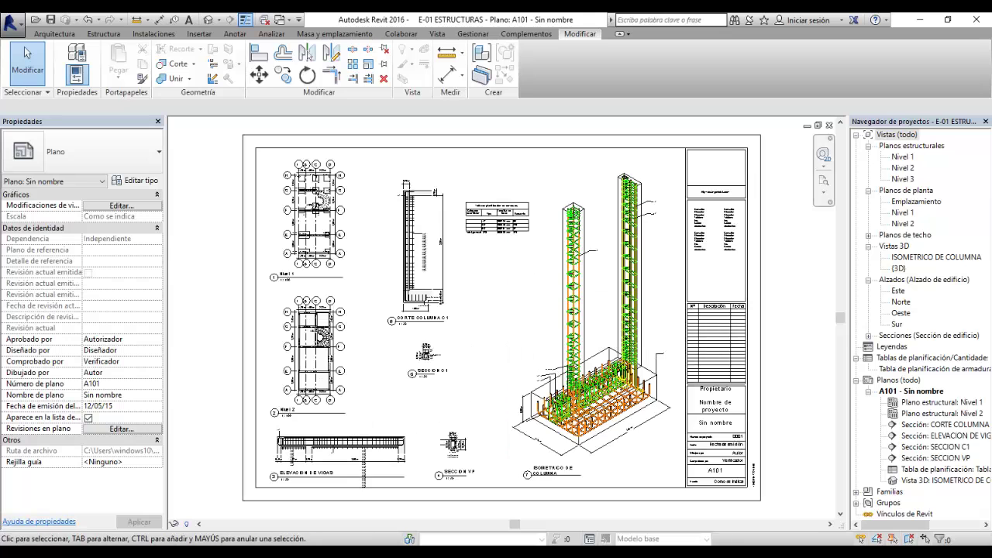